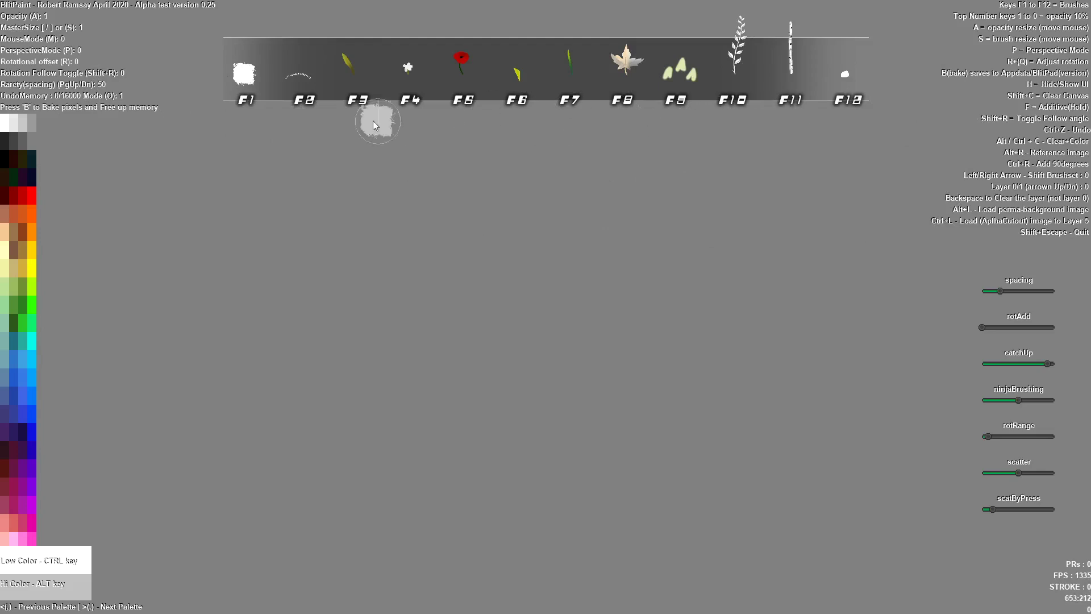
- Try several foliage brushes from brush set 0 and select the small white flower brush
key(F3)
key(F9)
key(F10)
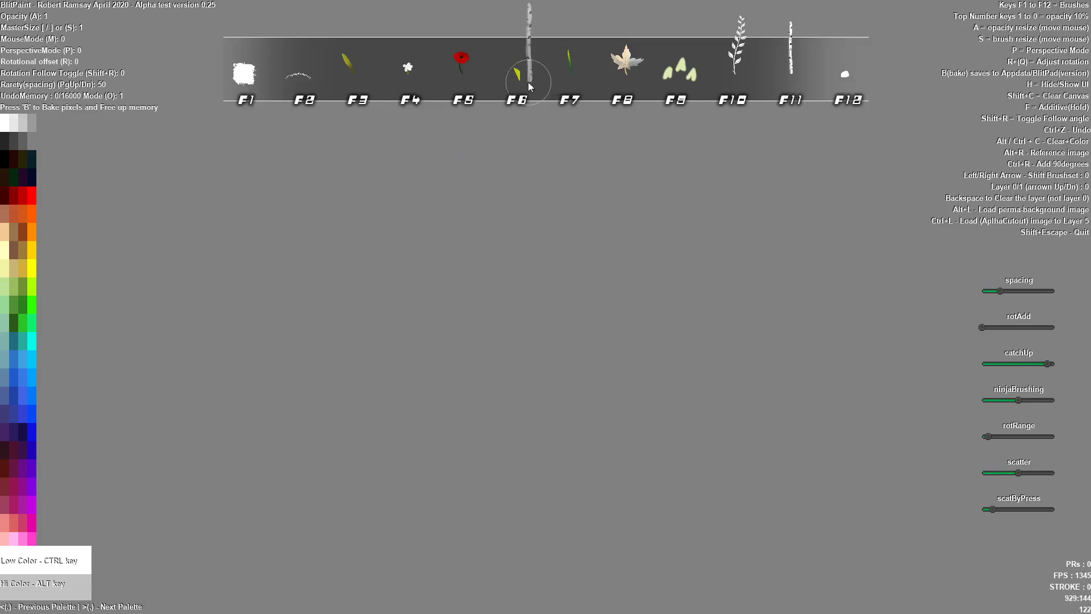
key(F7)
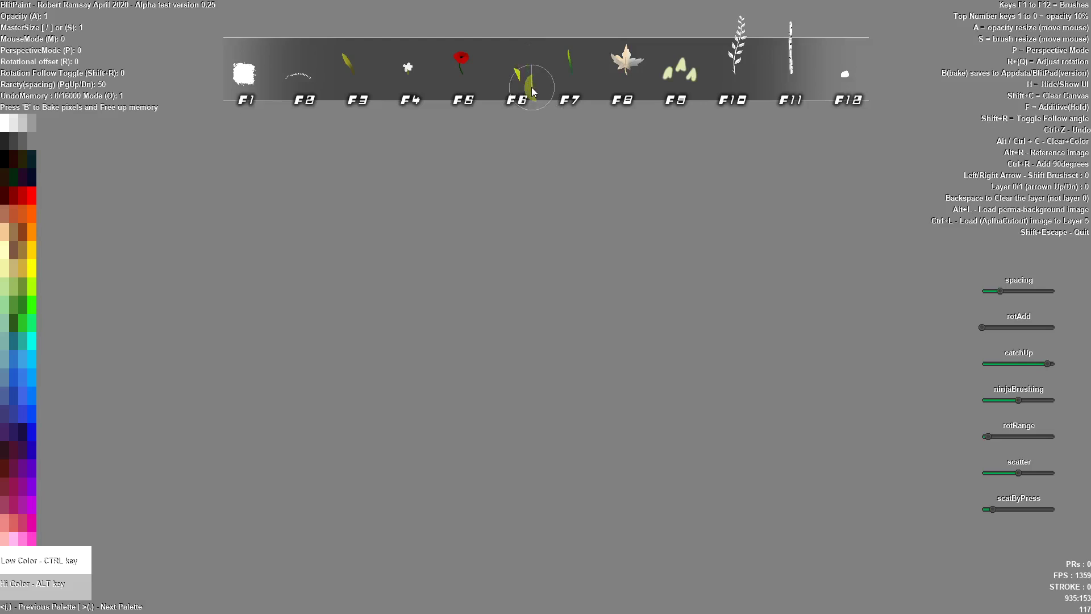
key(F4)
- Browse back and forth between brush sets 0 and 2, finishing on set 2 with the flower brush still active
key(Right)
key(Right)
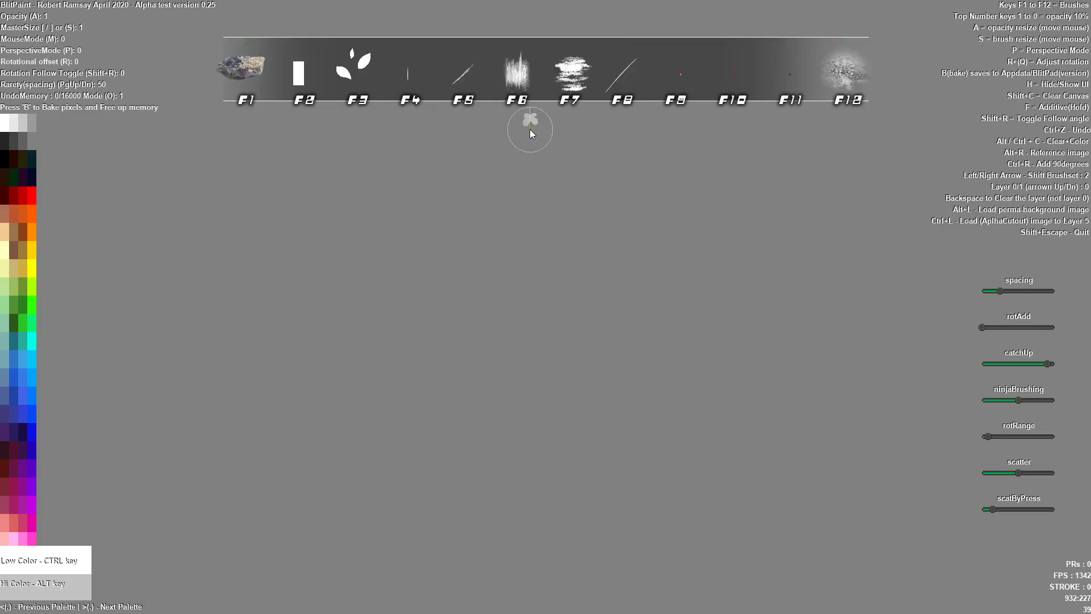
key(Left)
key(Left)
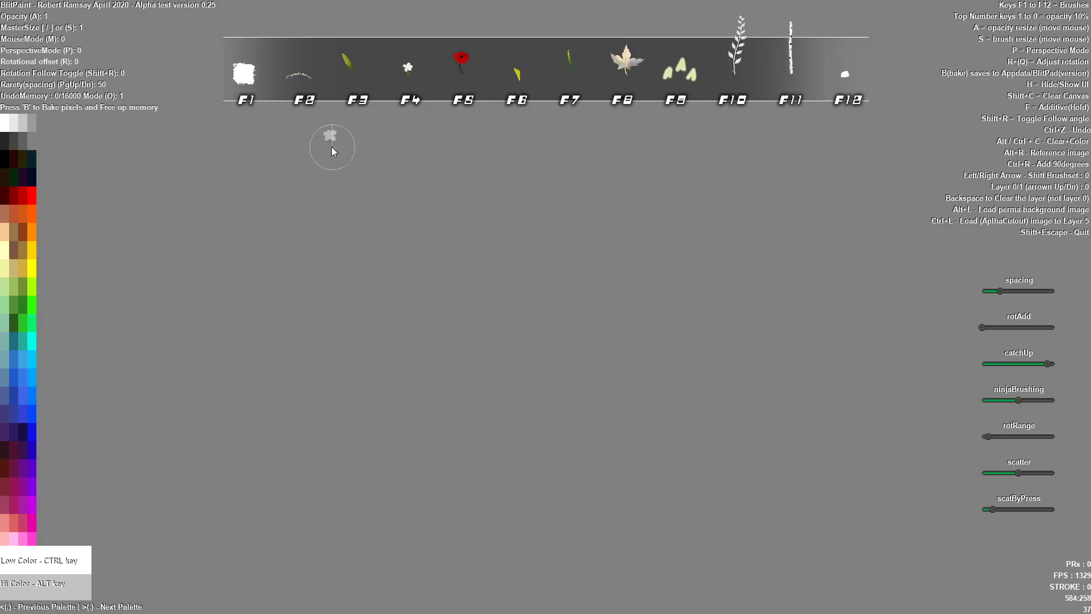
key(Right)
key(Right)
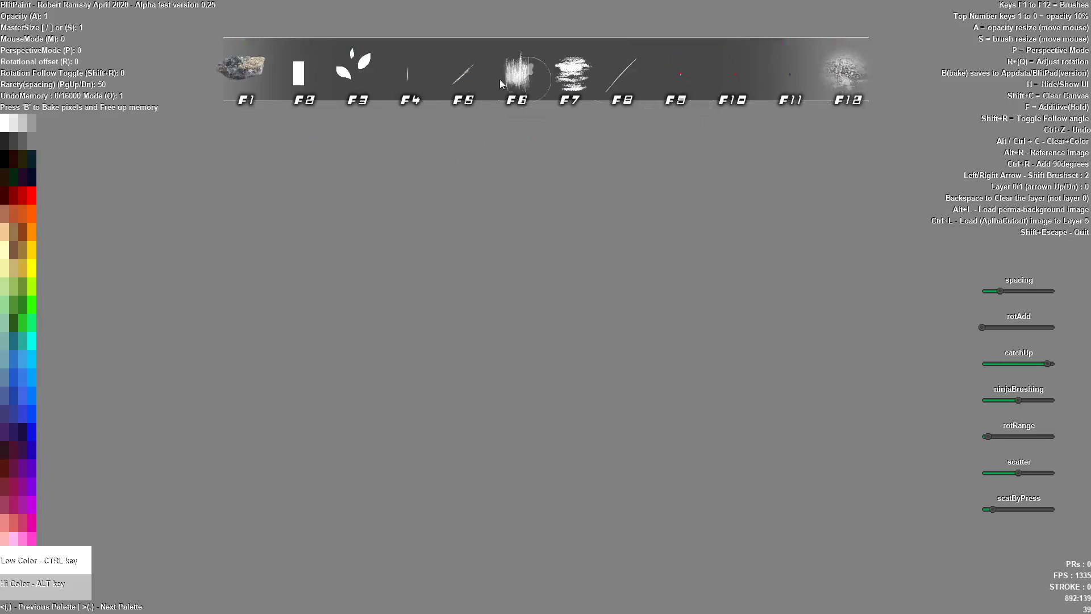
key(Left)
key(Left)
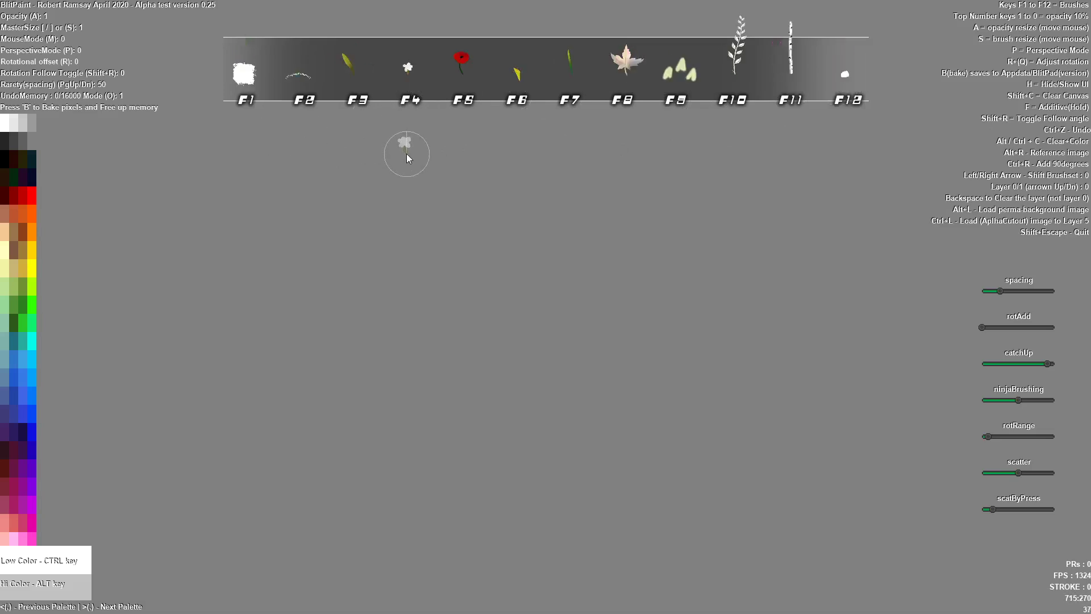
key(Right)
key(Right)
key(Left)
key(Right)
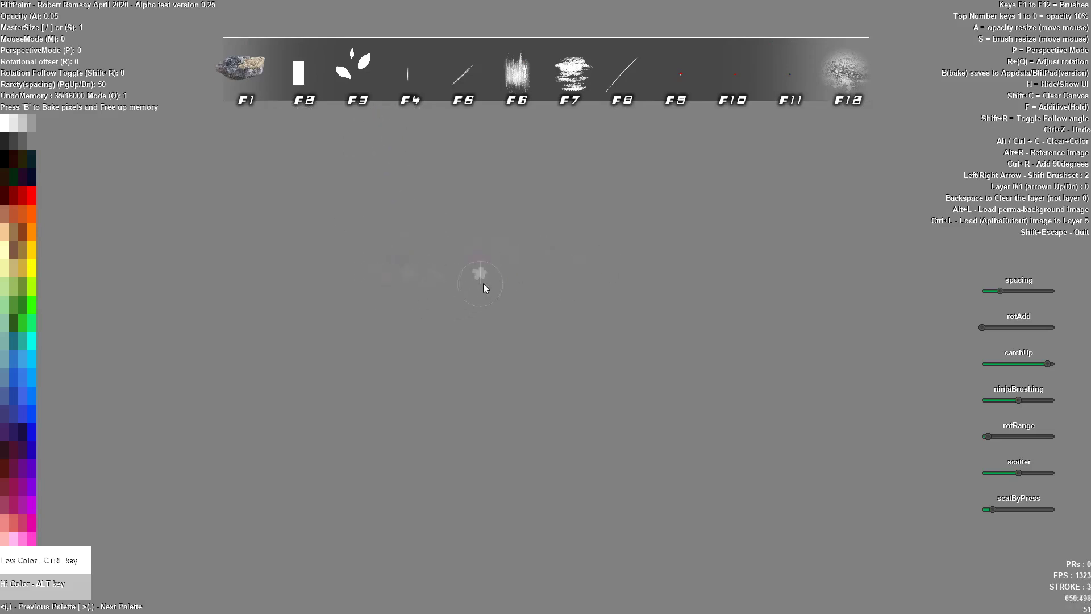
- Paint flower strokes across the canvas at increasing opacity, up to 90% and 100%, and clear the canvas
drag(528, 287, 537, 294)
key(a)
drag(401, 344, 662, 366)
drag(487, 412, 682, 420)
mouse_move(631, 431)
mouse_down()
mouse_move(539, 440)
mouse_move(708, 446)
mouse_up()
key(9)
drag(735, 407, 765, 375)
key(0)
mouse_move(812, 304)
mouse_down()
mouse_move(731, 267)
mouse_move(642, 349)
mouse_move(686, 312)
mouse_move(644, 404)
mouse_up()
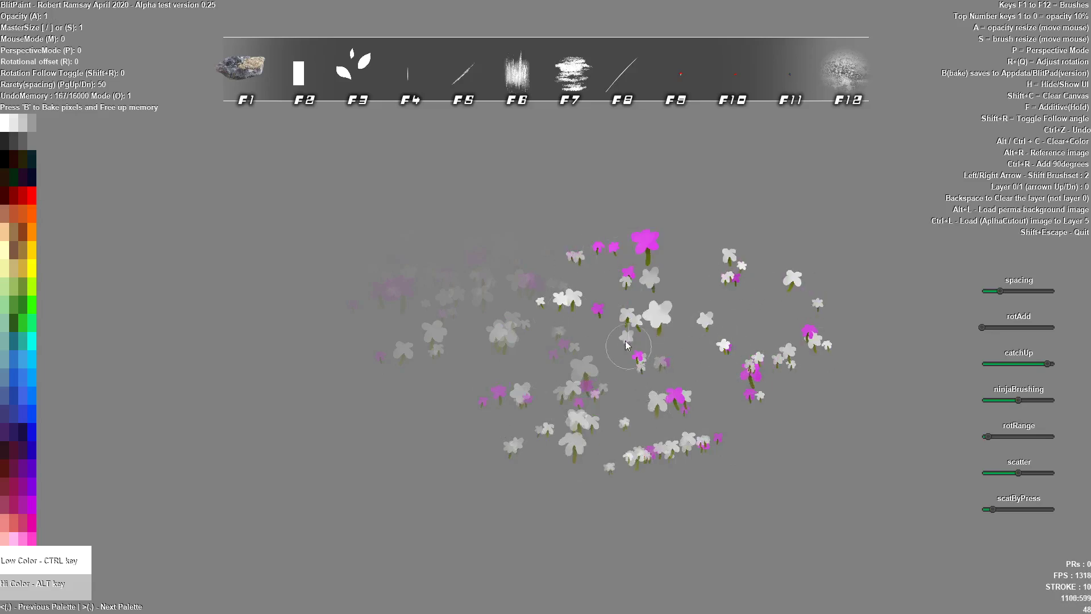
key(shift+c)
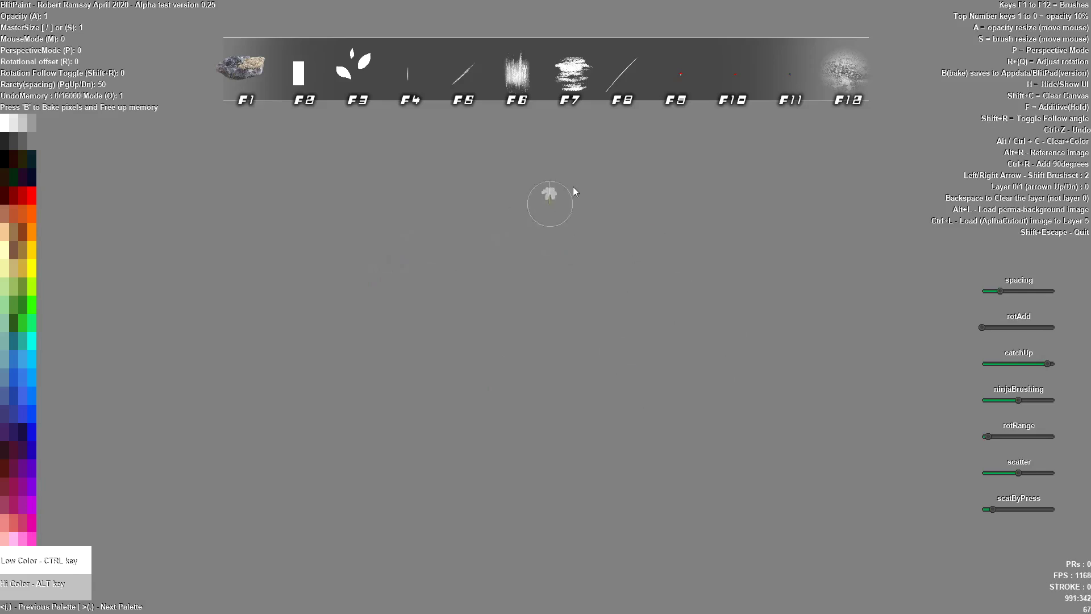
- Paint three flower strokes in perspective mode from the canvas's lower edge towards the horizon, and clear the canvas
key(p)
drag(638, 581, 653, 161)
drag(482, 583, 506, 162)
drag(264, 555, 421, 213)
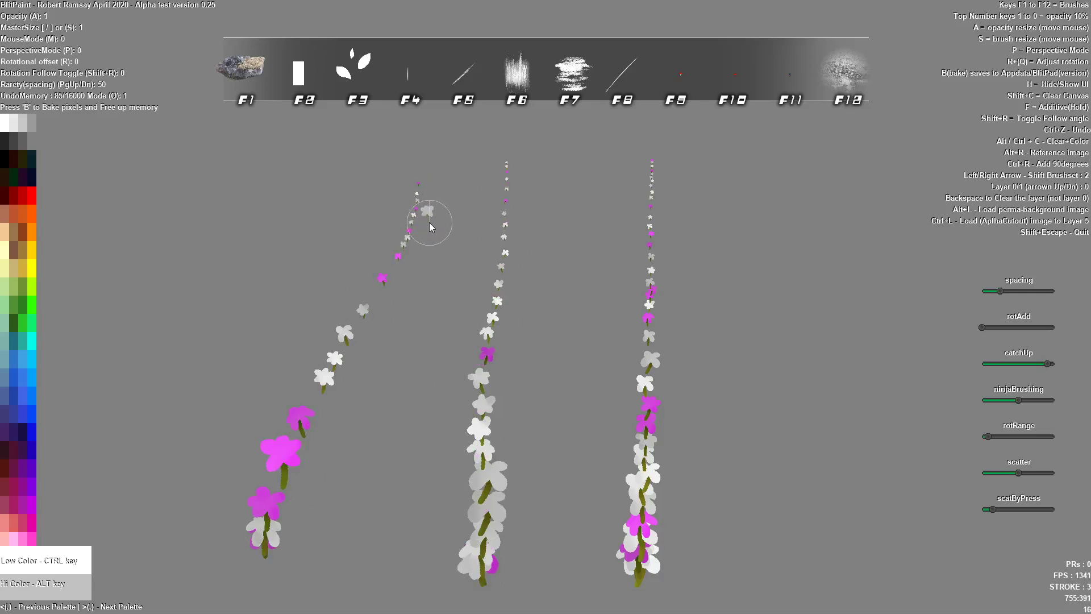
key(shift+c)
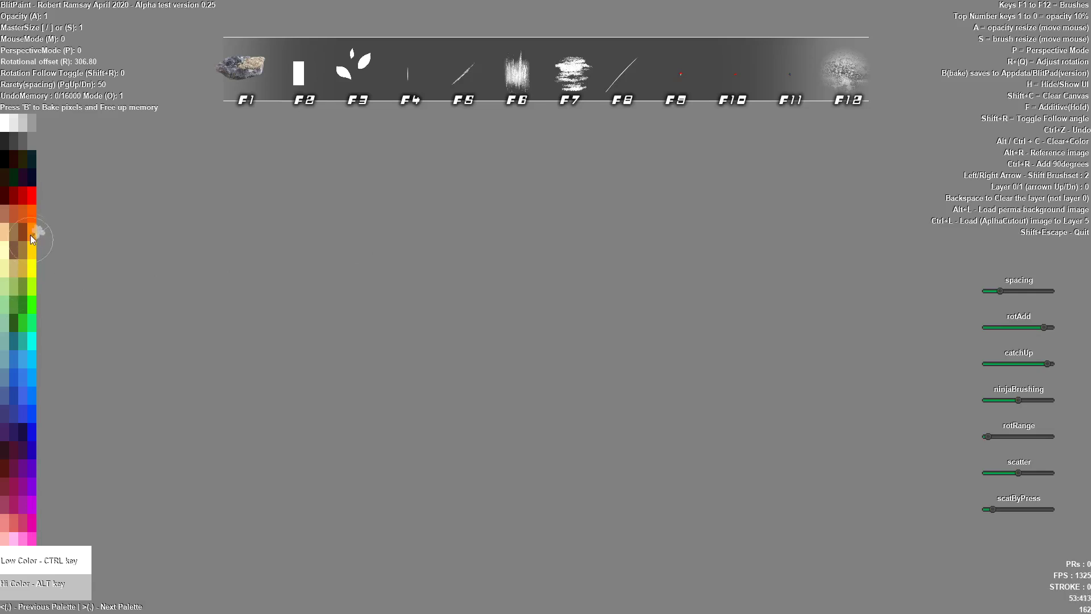
- Set the low colour to dark red and the high colour to red, and paint a flower stroke across the canvas's middle
key(ctrl)
key(alt)
mouse_move(400, 328)
mouse_down()
mouse_move(432, 358)
mouse_move(397, 377)
mouse_move(461, 358)
mouse_up()
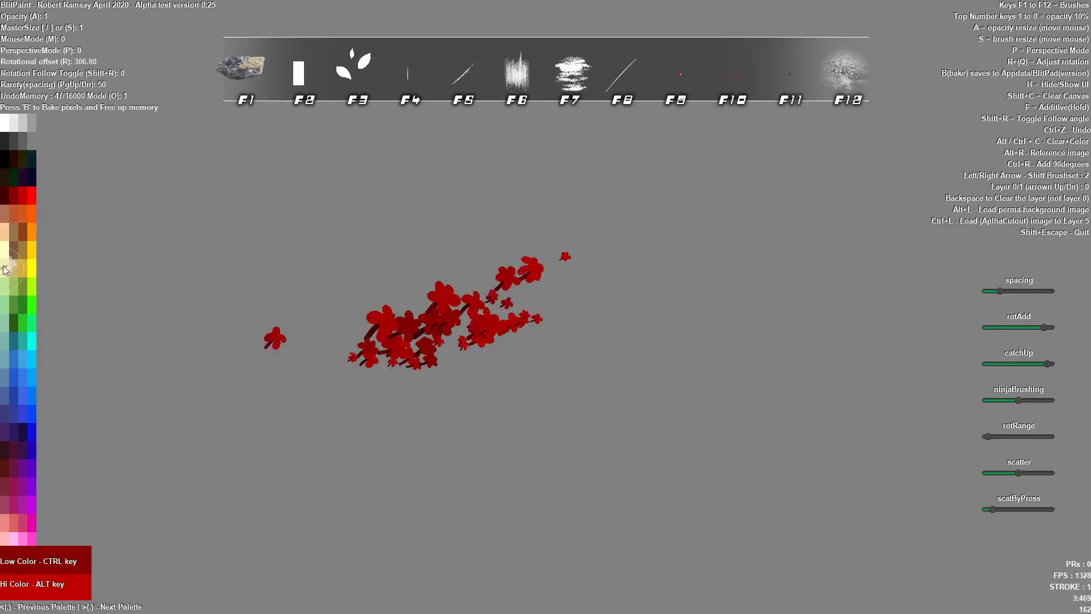
- Paint a flower stroke across the red ones on layer 1, with pale yellow as low colour and white as high colour
key(ctrl)
key(alt)
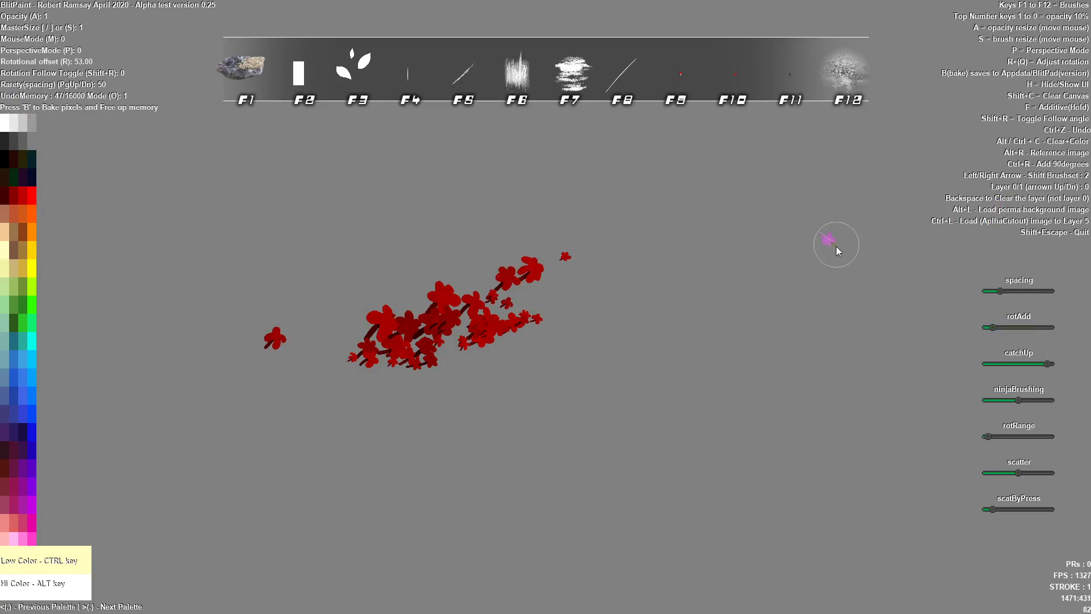
key(Up)
mouse_move(570, 302)
mouse_down()
mouse_move(522, 354)
mouse_move(455, 313)
mouse_move(487, 332)
mouse_move(452, 342)
mouse_move(498, 349)
mouse_move(502, 338)
mouse_move(473, 279)
mouse_move(427, 275)
mouse_move(515, 319)
mouse_move(562, 367)
mouse_up()
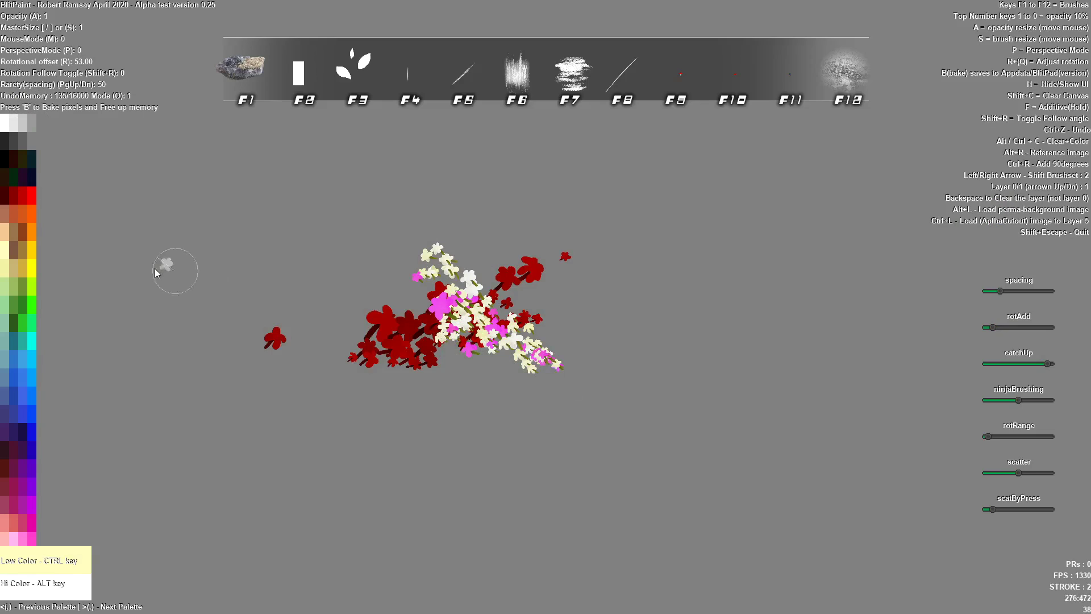
- Paint a vertical flower stroke with yellow-green as low colour and green as high colour, and bake the pixels
ctrl+click(32, 282)
alt+click(32, 301)
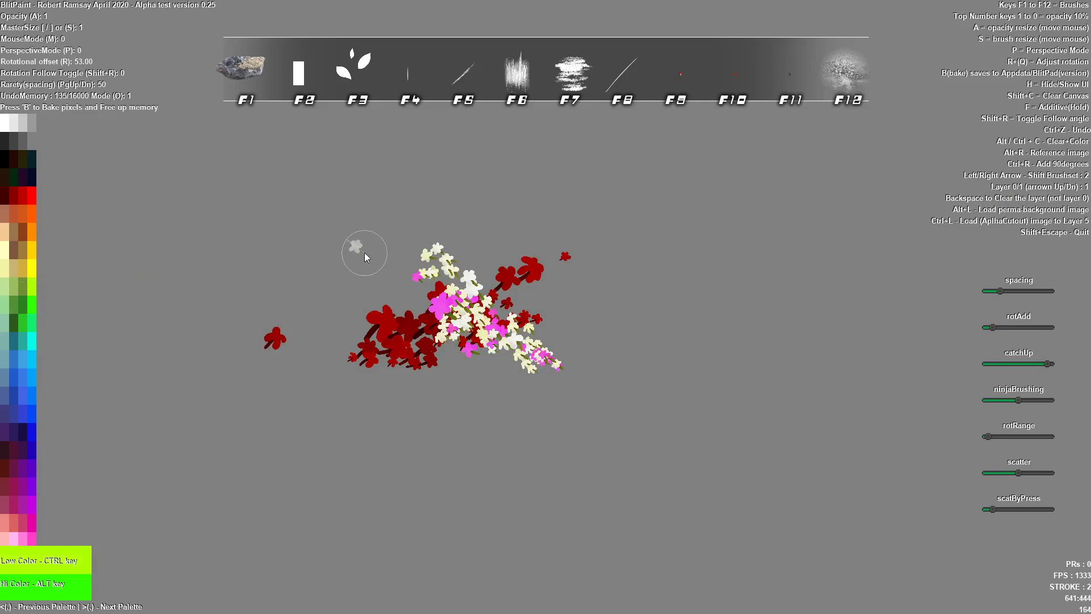
mouse_move(482, 265)
mouse_down()
mouse_move(483, 392)
mouse_move(466, 236)
mouse_move(471, 267)
mouse_up()
key(b)
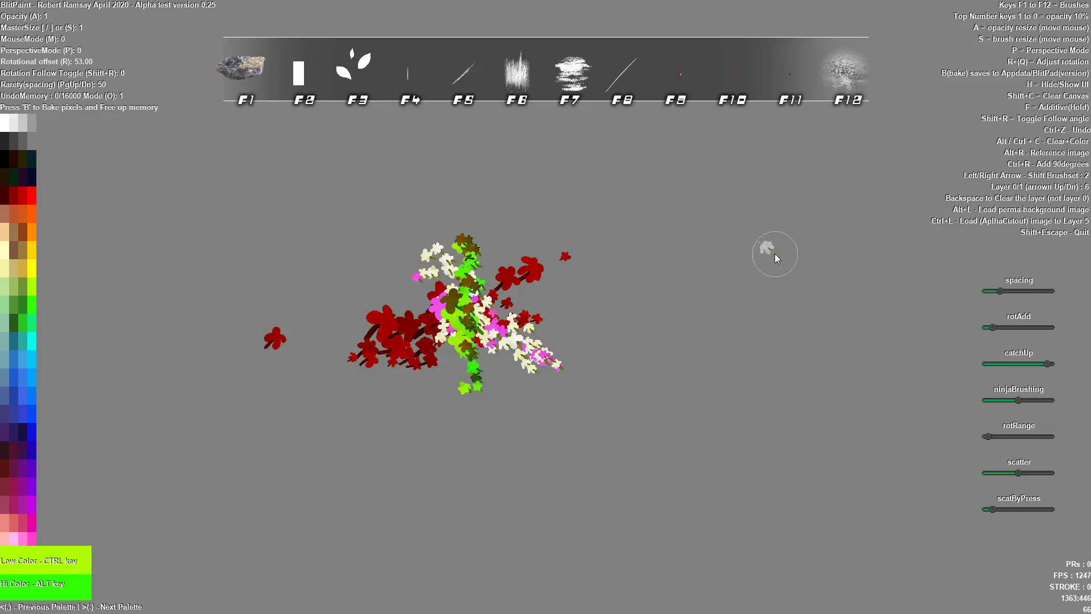
- Go back down to layer 1 and paint more green flowers over the middle of the cluster
key(Down)
key(Down)
mouse_move(466, 301)
mouse_down()
mouse_move(428, 308)
mouse_move(424, 334)
mouse_move(482, 296)
mouse_move(550, 275)
mouse_move(463, 298)
mouse_up()
- Paint flowers over the cluster with yellow as low colour and white as high colour, and bake the pixels
ctrl+click(33, 272)
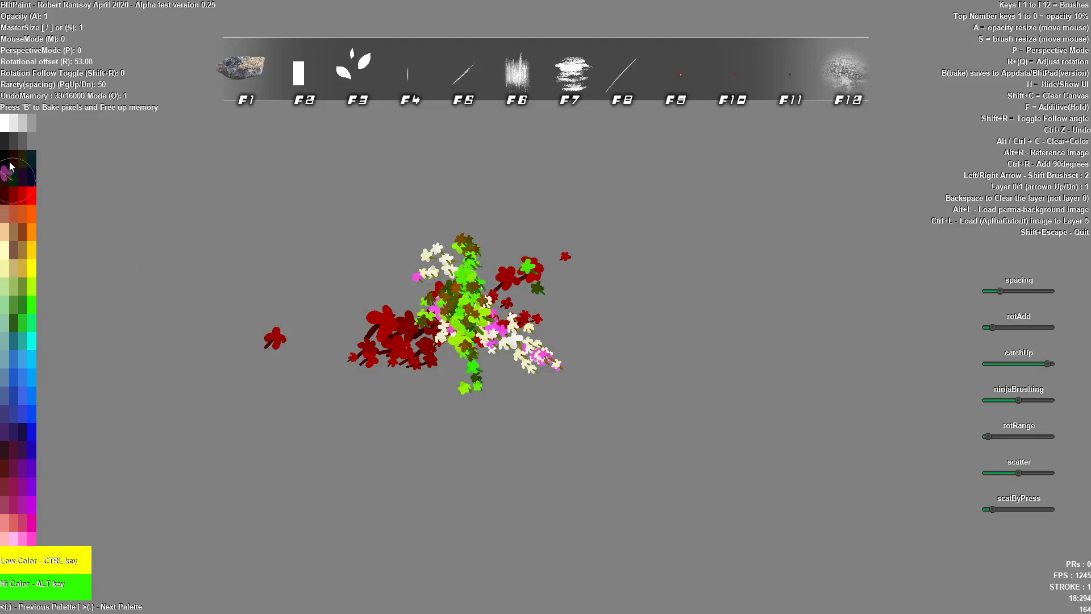
alt+click(5, 121)
mouse_move(495, 302)
mouse_down()
mouse_move(435, 335)
mouse_move(435, 304)
mouse_move(454, 341)
mouse_move(427, 326)
mouse_up()
key(b)
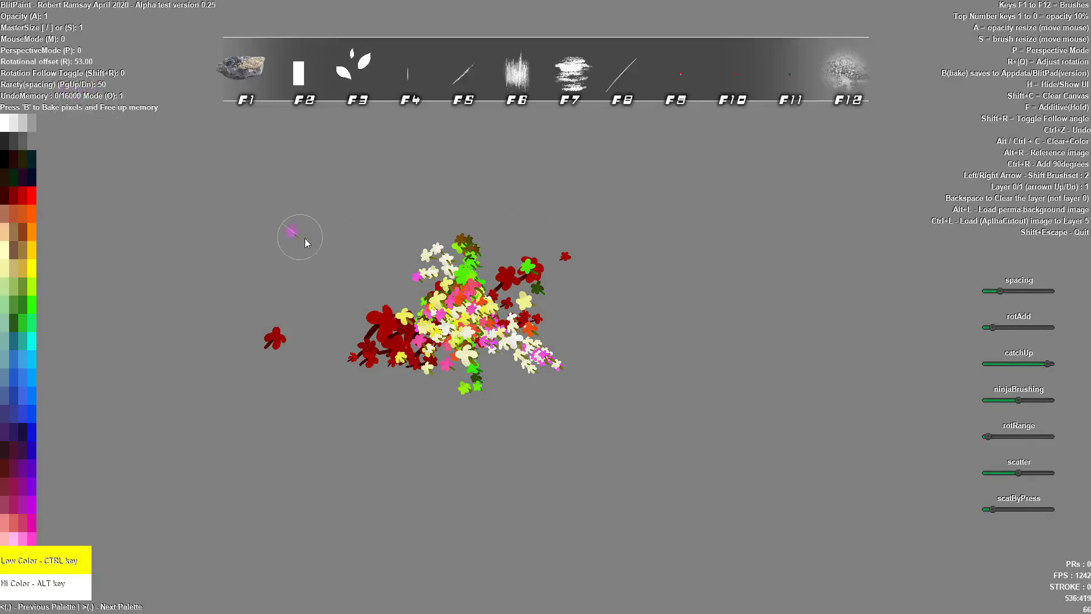
- Clear the canvas and paint long flower strokes across it, raising the brush spacing to 148
key(shift+c)
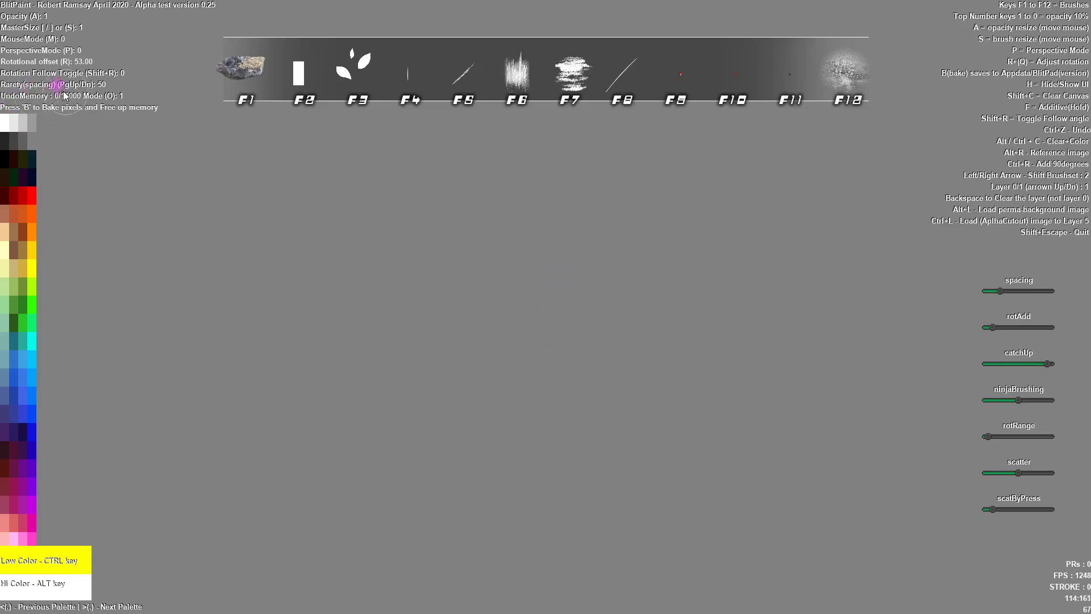
mouse_move(144, 130)
mouse_down()
mouse_move(179, 168)
mouse_move(264, 195)
mouse_move(301, 280)
mouse_move(391, 267)
mouse_move(475, 288)
mouse_move(407, 375)
mouse_up()
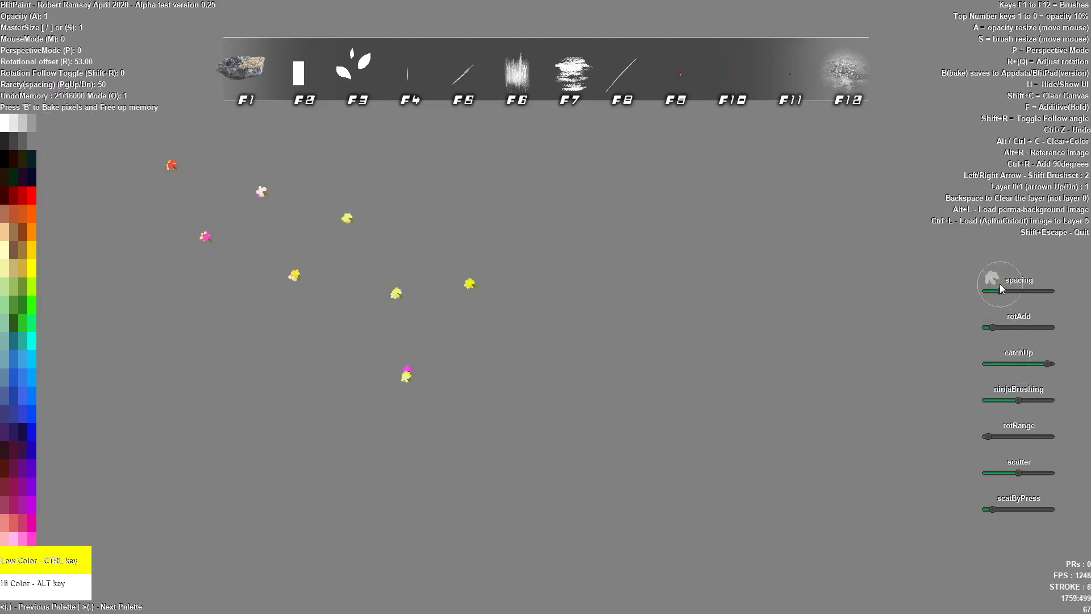
drag(1000, 290, 1052, 292)
mouse_move(663, 273)
mouse_down()
mouse_move(723, 444)
mouse_move(735, 303)
mouse_move(629, 165)
mouse_move(528, 418)
mouse_move(327, 334)
mouse_move(294, 222)
mouse_move(148, 186)
mouse_move(69, 115)
mouse_move(61, 142)
mouse_up()
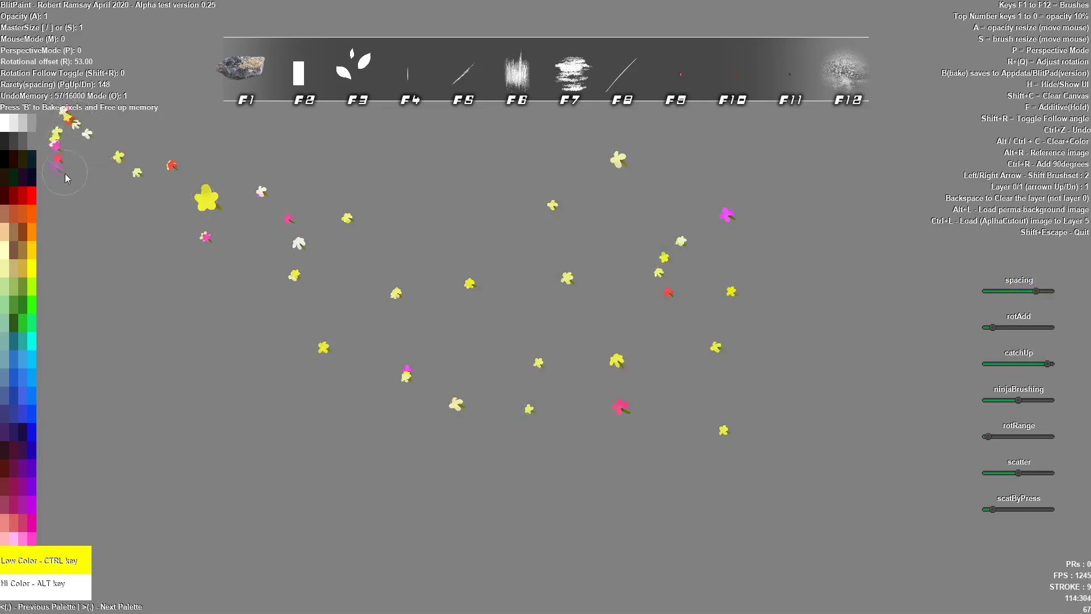
mouse_move(66, 179)
mouse_down()
mouse_move(90, 206)
mouse_move(96, 278)
mouse_move(115, 310)
mouse_move(190, 301)
mouse_move(189, 388)
mouse_move(235, 340)
mouse_move(286, 442)
mouse_move(340, 412)
mouse_move(405, 497)
mouse_move(414, 455)
mouse_move(494, 458)
mouse_move(538, 477)
mouse_move(496, 303)
mouse_move(445, 386)
mouse_move(429, 379)
mouse_move(440, 345)
mouse_move(427, 295)
mouse_move(378, 206)
mouse_move(438, 217)
mouse_up()
- Stamp single flowers over the right and lower parts of the canvas, and clear the canvas
click(623, 401)
click(706, 438)
click(901, 402)
click(812, 354)
click(863, 220)
click(808, 264)
click(878, 300)
click(843, 436)
click(730, 409)
click(840, 534)
click(634, 549)
click(591, 486)
click(758, 581)
click(580, 575)
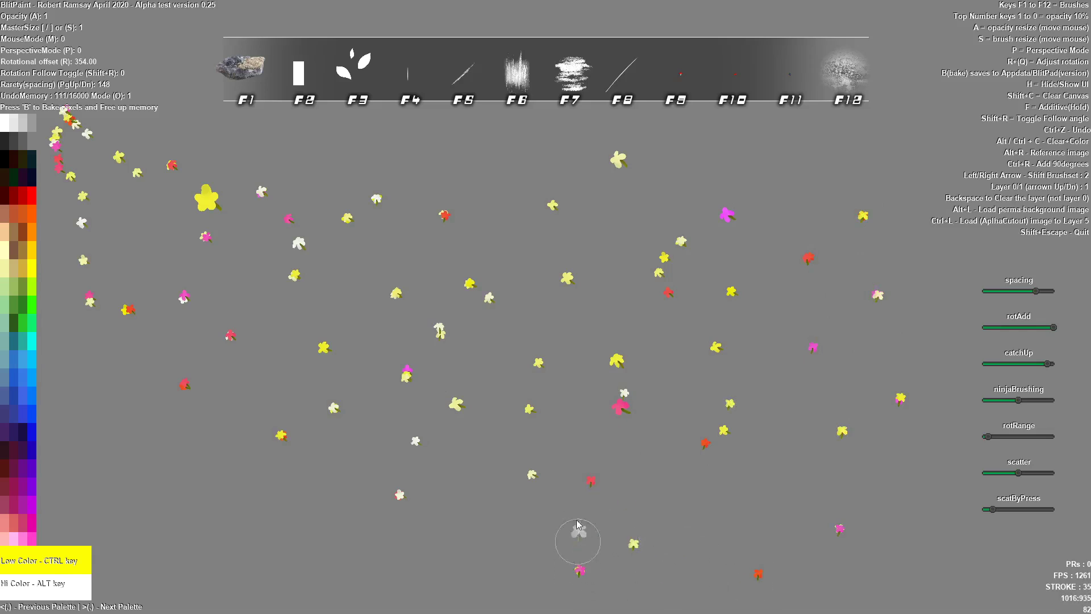
key(shift+c)
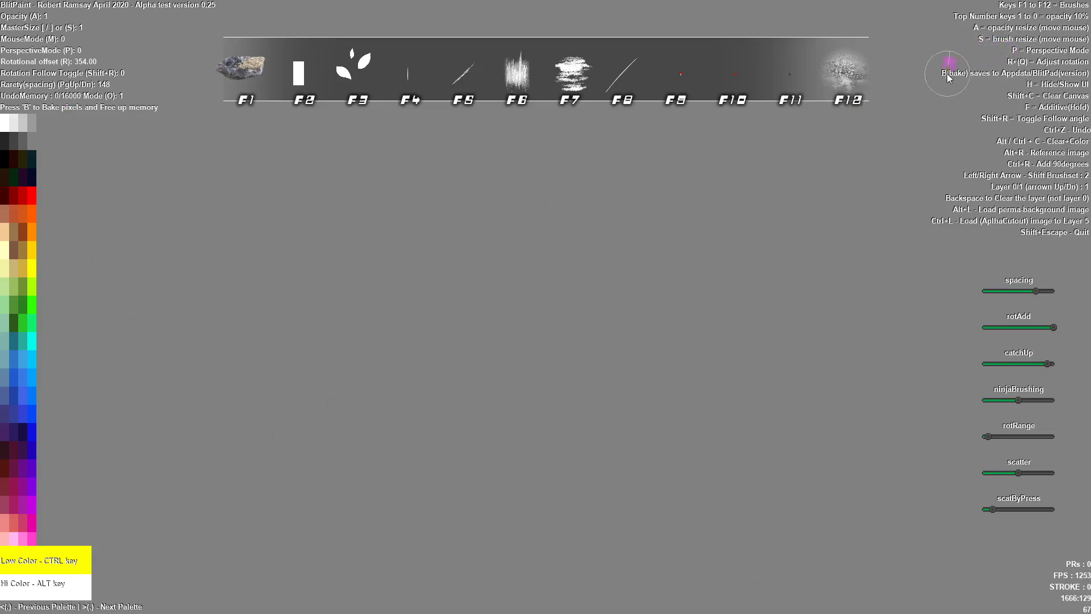
- Cycle the interface visibility until only the brush bar, colour palette and sliders are shown
key(h)
key(h)
key(h)
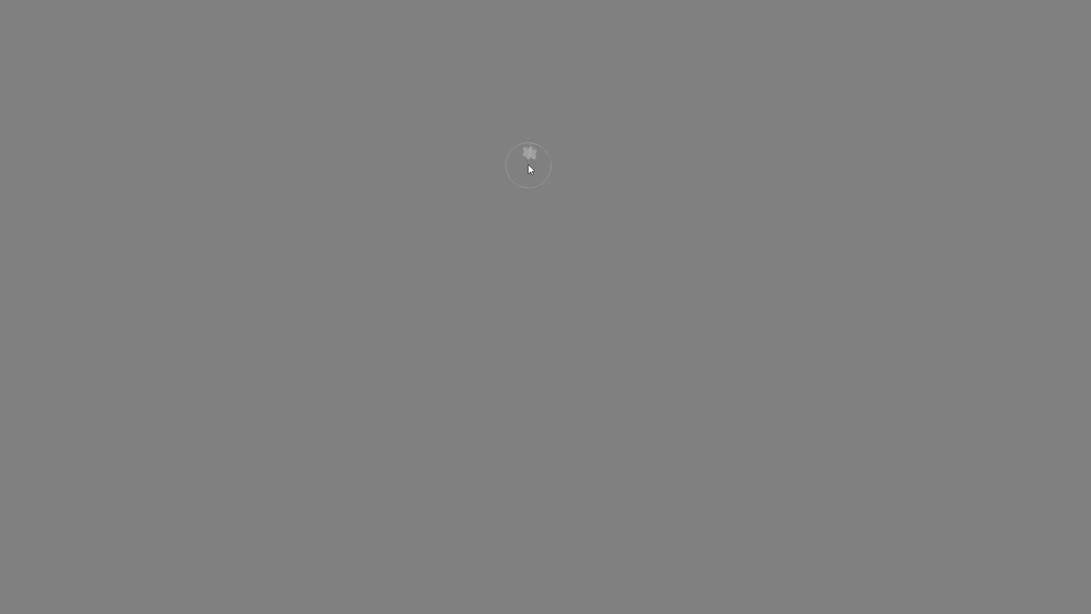
key(h)
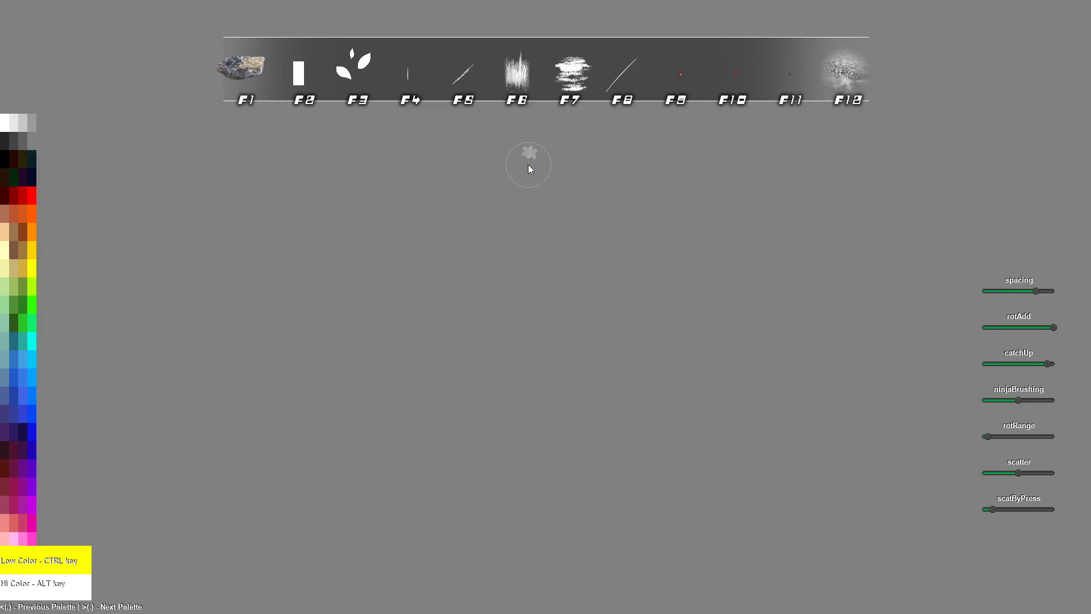
- Set the high colour to gold and the low colour to brown, and paint scattered flowers across the canvas's middle
alt+click(25, 265)
ctrl+click(23, 232)
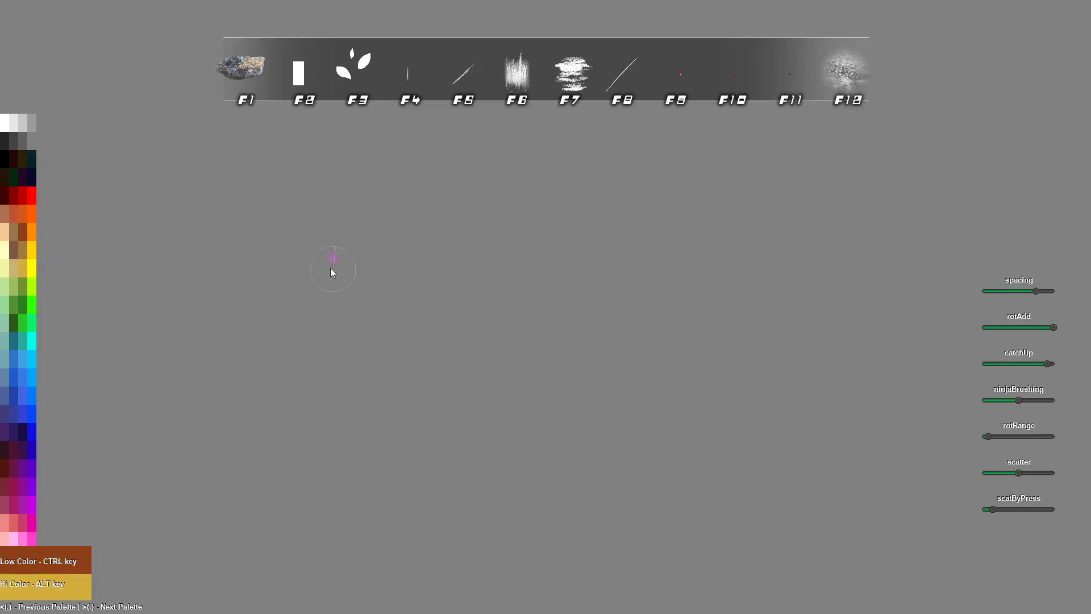
mouse_move(486, 337)
mouse_down()
mouse_move(578, 284)
mouse_move(528, 282)
mouse_move(731, 335)
mouse_up()
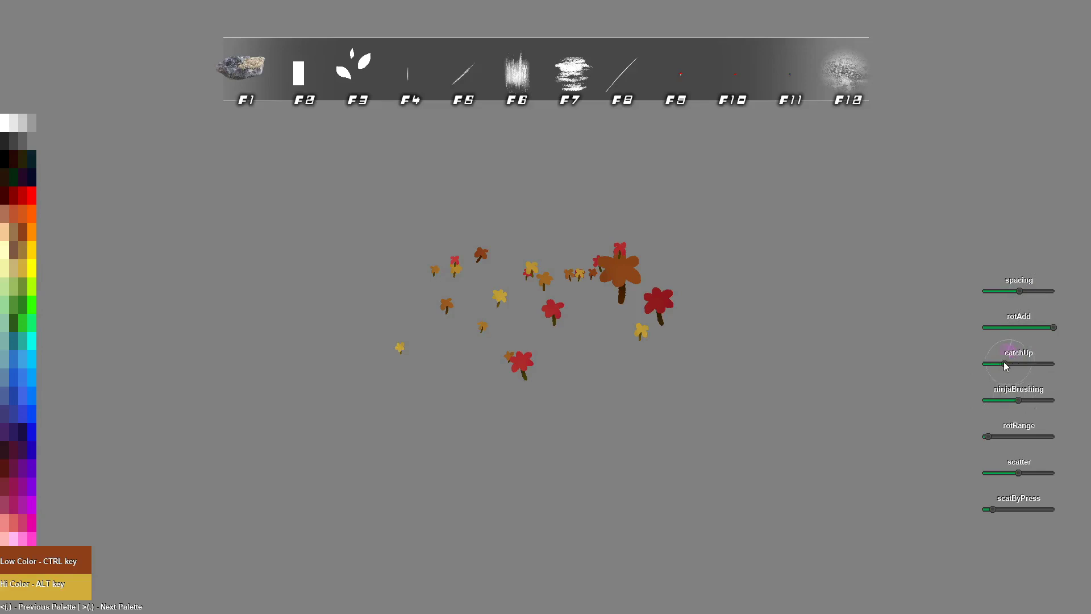
- Paint a spiral of flowers using a low catchUp value, and another flower stroke on the opposite side of the canvas
mouse_move(319, 254)
mouse_down()
mouse_move(183, 348)
mouse_move(302, 414)
mouse_move(321, 309)
mouse_move(278, 324)
mouse_up()
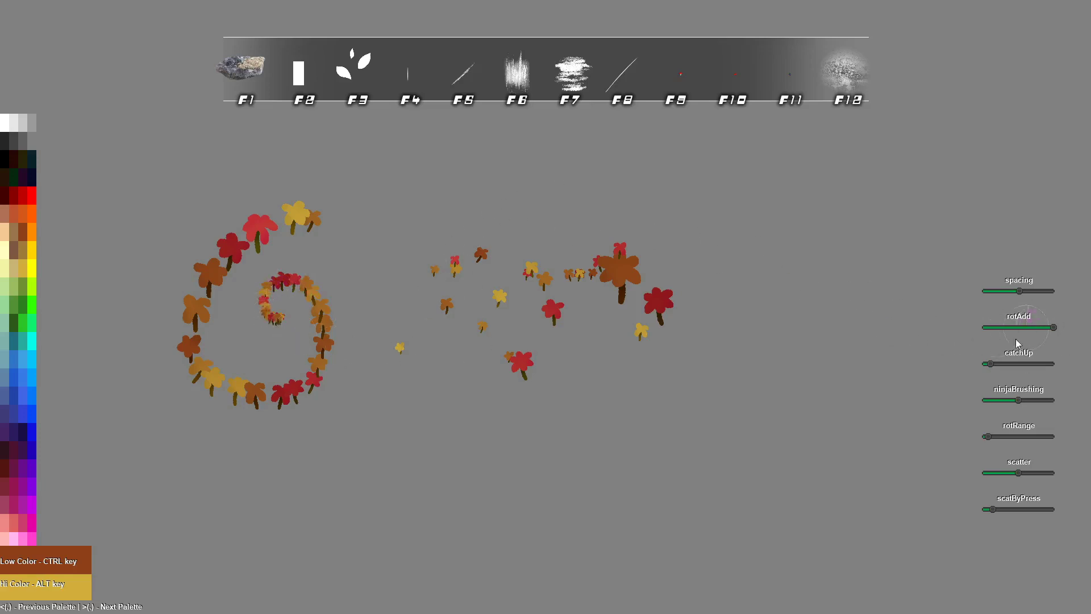
mouse_move(815, 406)
mouse_down()
mouse_move(702, 429)
mouse_move(793, 305)
mouse_move(828, 392)
mouse_move(809, 267)
mouse_move(807, 411)
mouse_move(794, 339)
mouse_up()
- Raise the ninjaBrushing amount and paint several flower strokes along the lower part of the canvas
drag(1017, 400, 1040, 401)
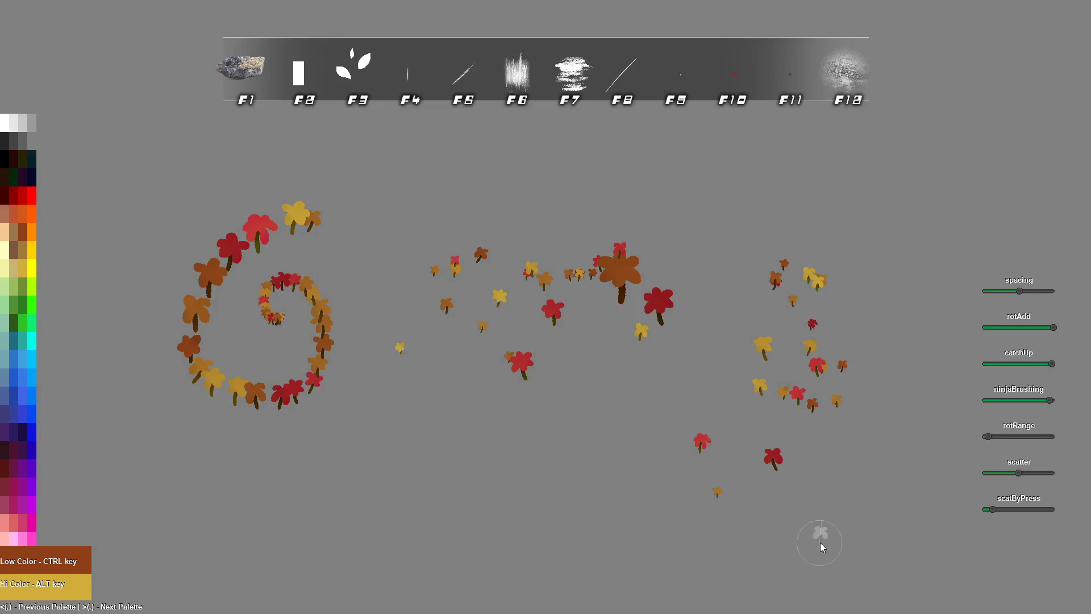
mouse_move(859, 541)
mouse_down()
mouse_move(88, 544)
mouse_move(725, 547)
mouse_move(665, 539)
mouse_up()
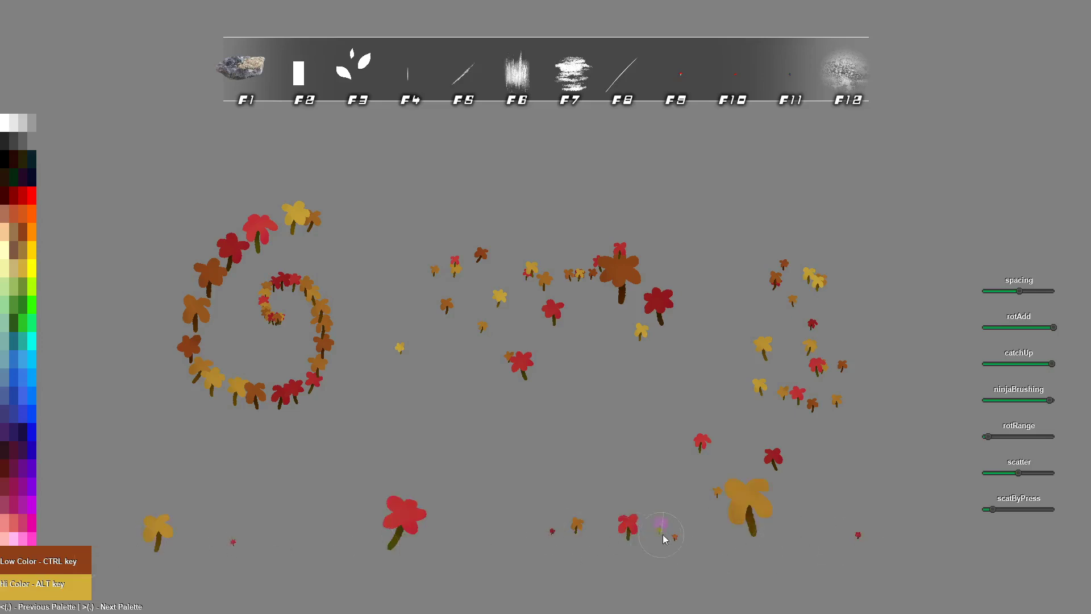
mouse_move(588, 536)
mouse_down()
mouse_move(554, 520)
mouse_move(599, 518)
mouse_move(560, 506)
mouse_move(775, 489)
mouse_up()
mouse_move(314, 560)
mouse_down()
mouse_move(837, 526)
mouse_move(625, 500)
mouse_up()
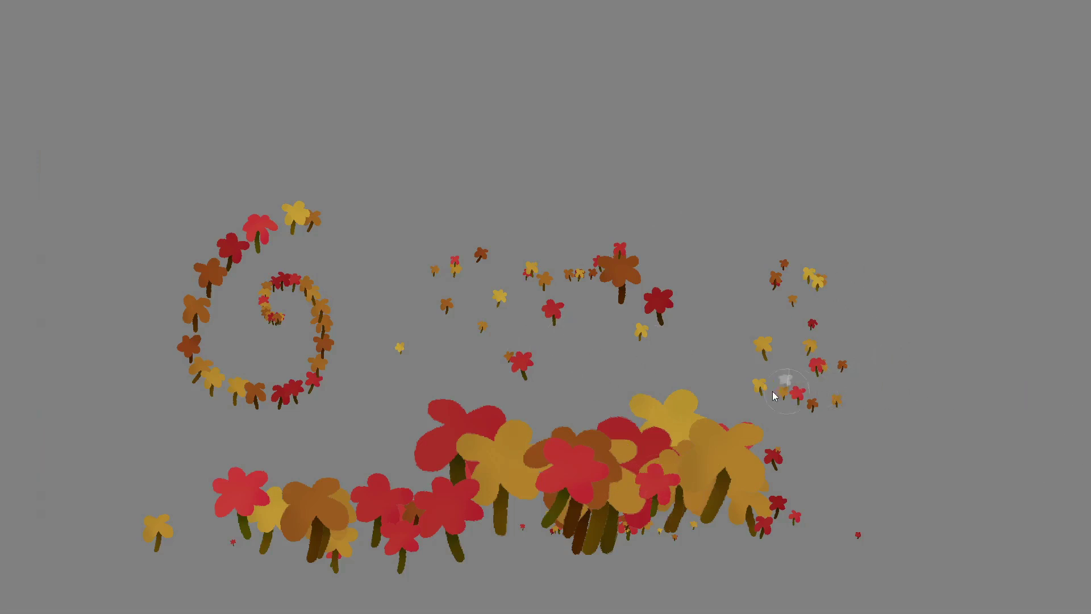
- Clear the canvas and bring the full interface back, including the status and shortcut text
key(shift+c)
key(h)
key(h)
key(h)
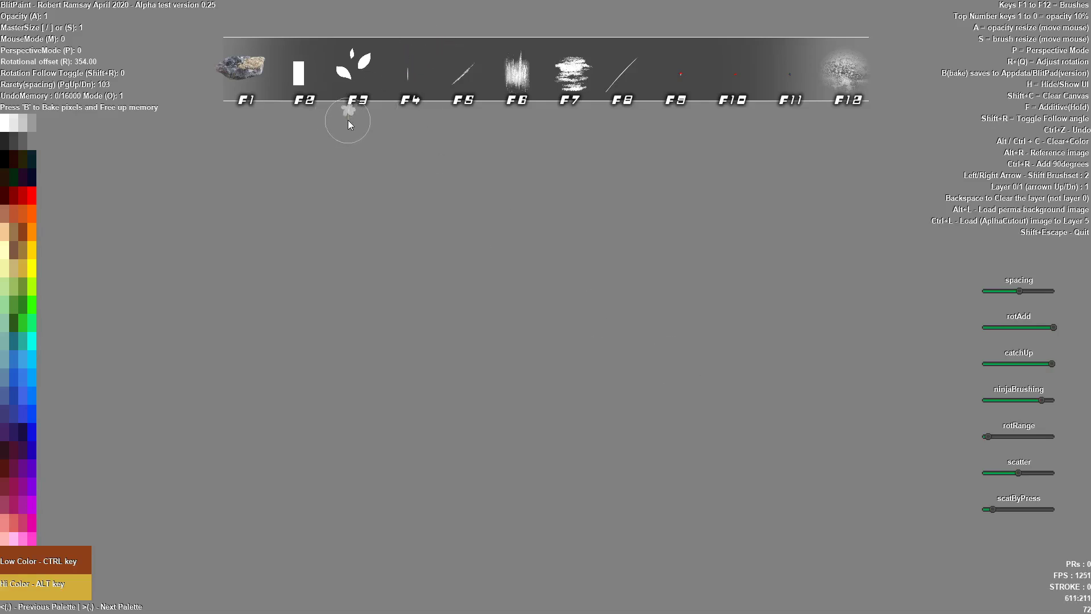
- Return to brush set 0 and select the rough white square brush
key(Left)
key(Left)
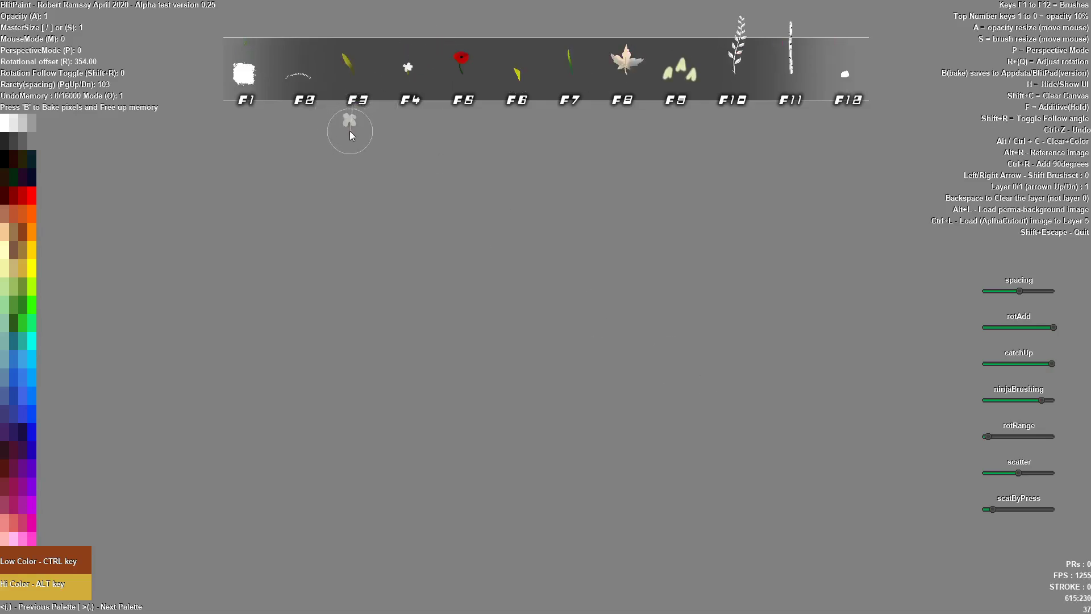
key(F1)
- Reduce the brush's master size to 0.30 and its spacing to the minimum
key(bracketleft)
key(bracketleft)
key(bracketleft)
key(bracketleft)
key(bracketleft)
key(bracketleft)
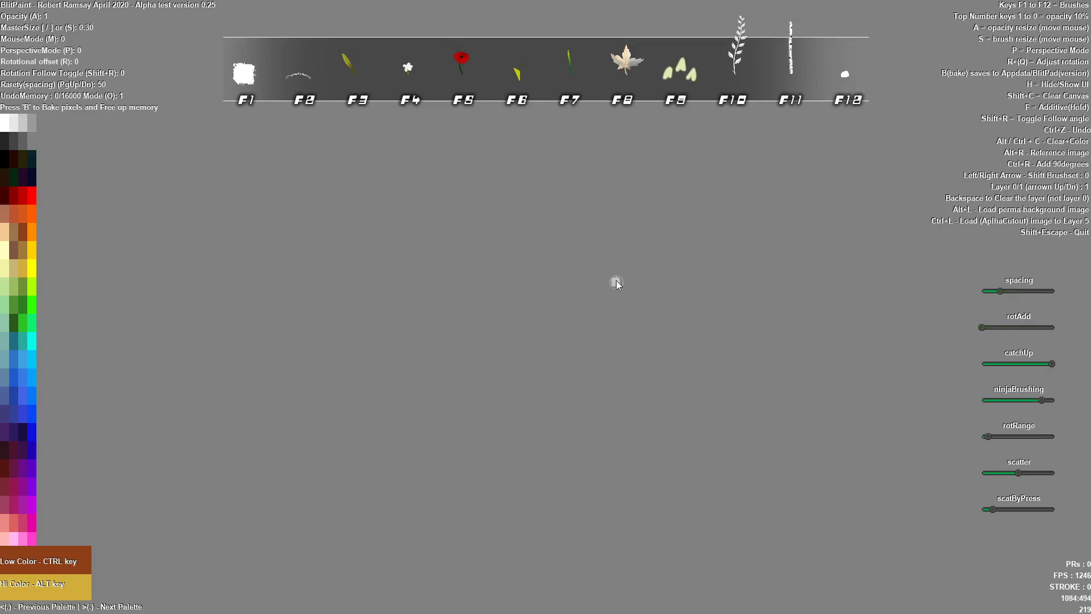
drag(1001, 289, 976, 295)
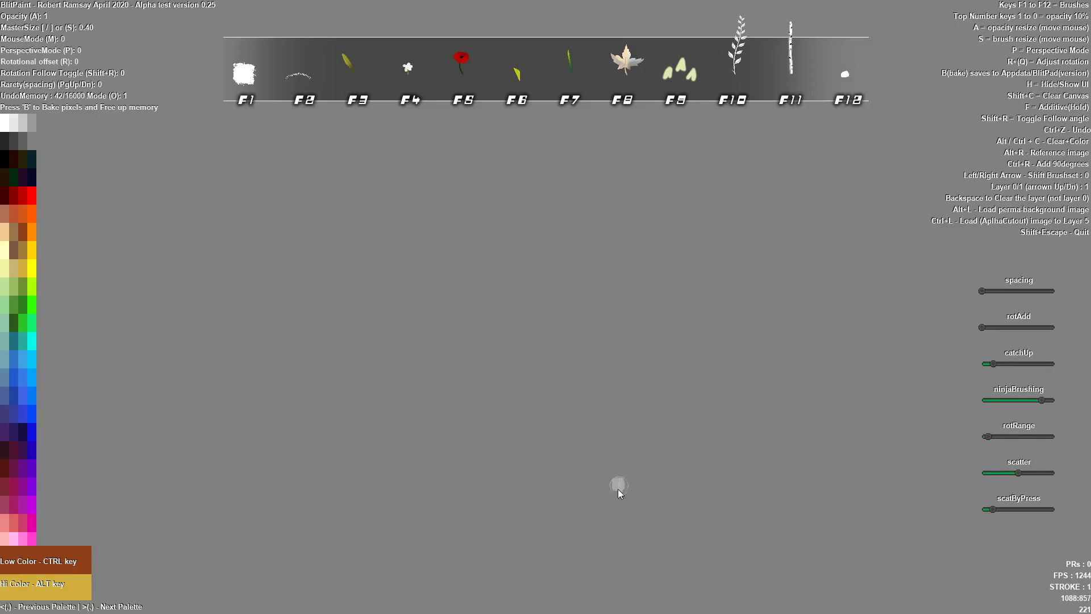
- Paint a large curling stroke in the brown-to-gold colour range, then set both colours to brown and clear the canvas
mouse_move(564, 532)
mouse_down()
mouse_move(524, 516)
mouse_move(485, 439)
mouse_move(583, 224)
mouse_move(704, 259)
mouse_move(668, 385)
mouse_move(621, 343)
mouse_move(626, 309)
mouse_up()
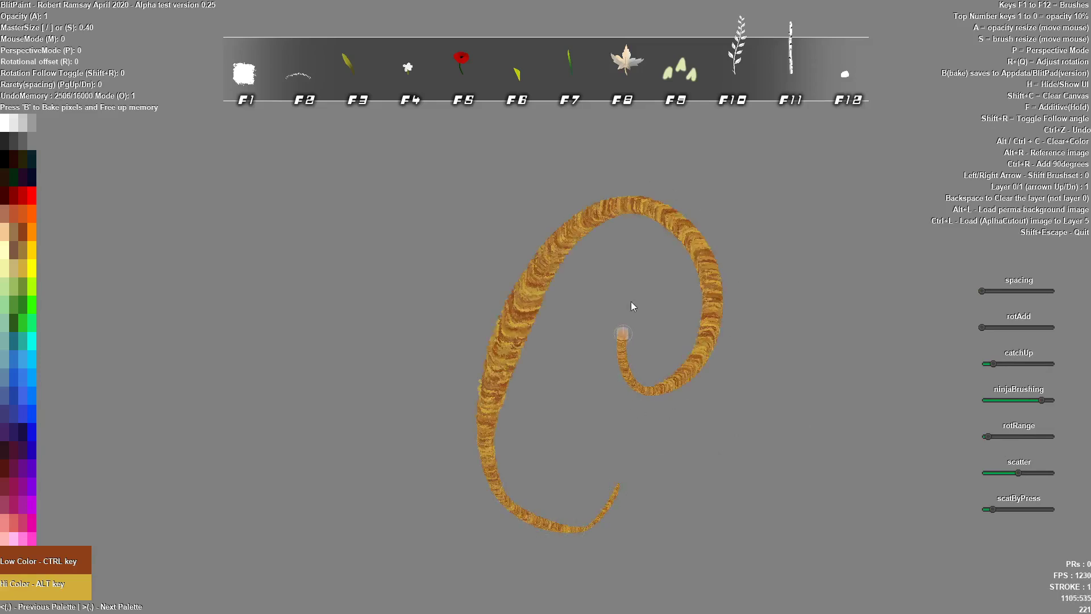
mouse_move(537, 279)
mouse_down()
mouse_move(540, 295)
mouse_move(520, 313)
mouse_up()
key(alt)
key(shift+c)
- Paint looping solid-brown test strokes on layer 1 and a wavy one on layer 0, clearing the canvas after each
mouse_move(528, 392)
mouse_down()
mouse_move(529, 420)
mouse_move(640, 474)
mouse_move(623, 316)
mouse_move(518, 214)
mouse_move(786, 319)
mouse_move(725, 401)
mouse_up()
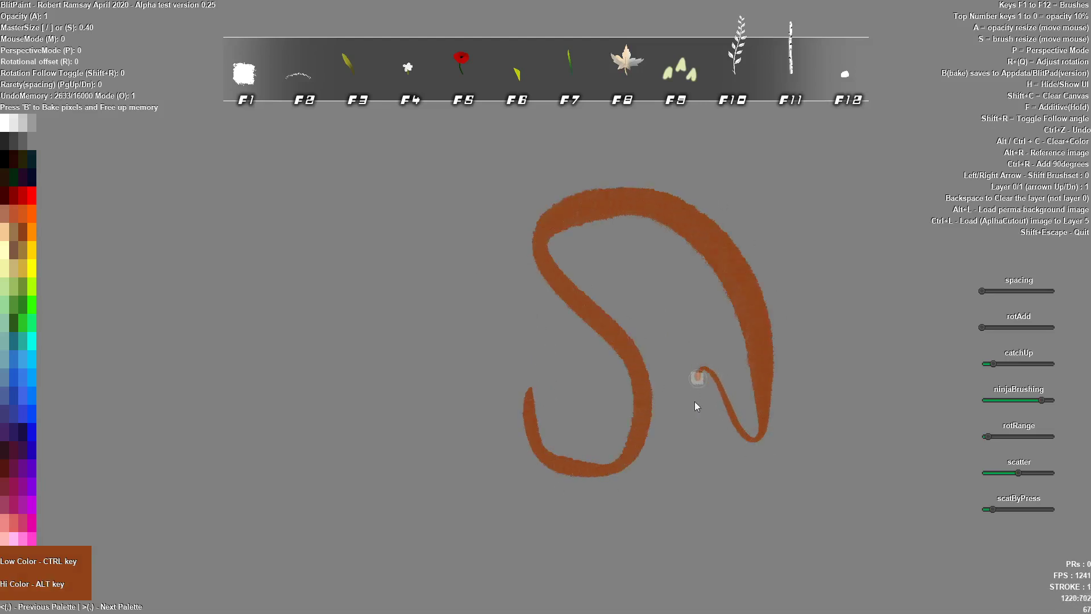
drag(605, 524, 493, 297)
drag(590, 419, 437, 221)
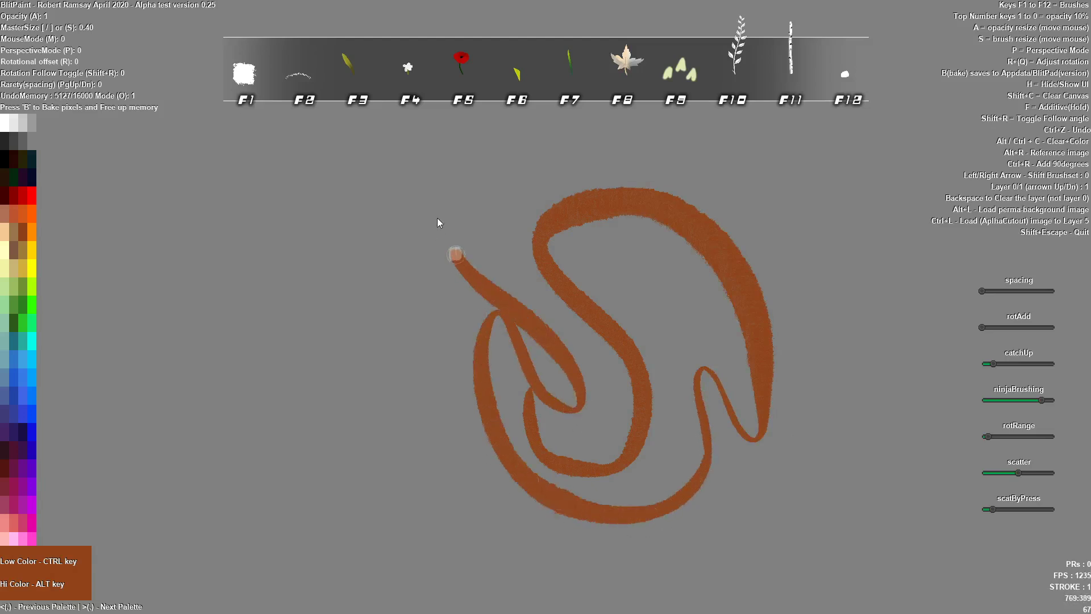
mouse_move(444, 271)
mouse_down()
mouse_move(425, 358)
mouse_move(456, 468)
mouse_move(511, 432)
mouse_move(442, 266)
mouse_move(223, 265)
mouse_move(275, 307)
mouse_up()
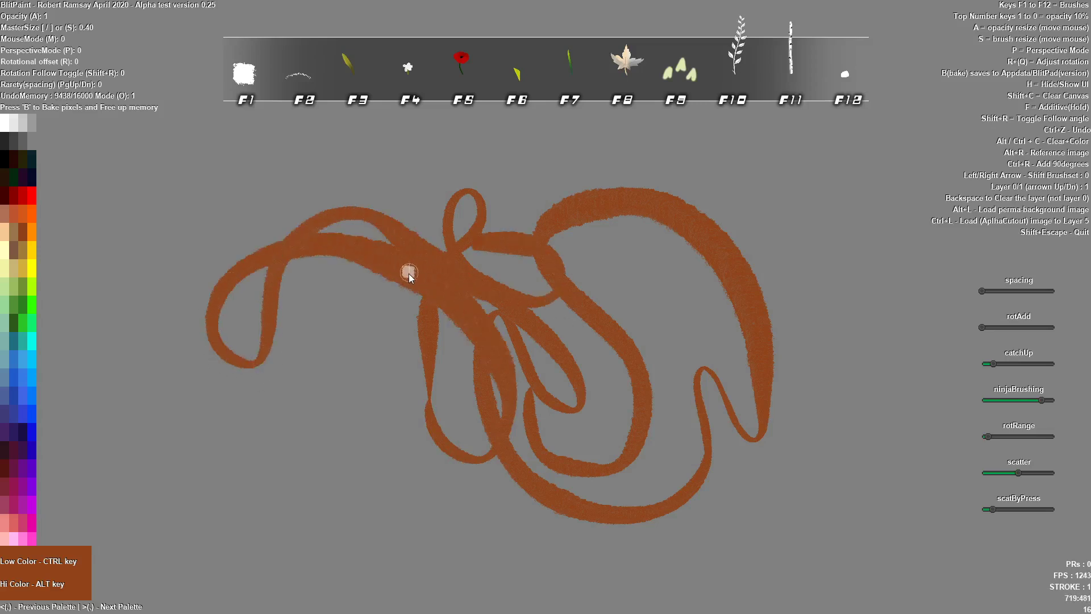
key(shift+c)
mouse_move(436, 298)
mouse_down()
mouse_move(574, 415)
mouse_move(673, 287)
mouse_up()
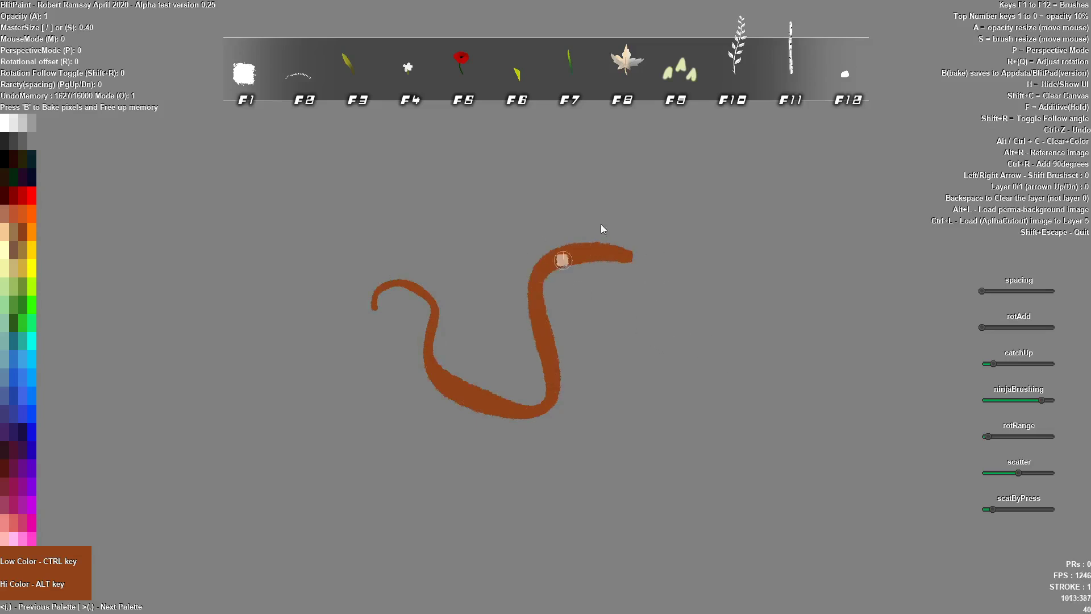
key(shift+c)
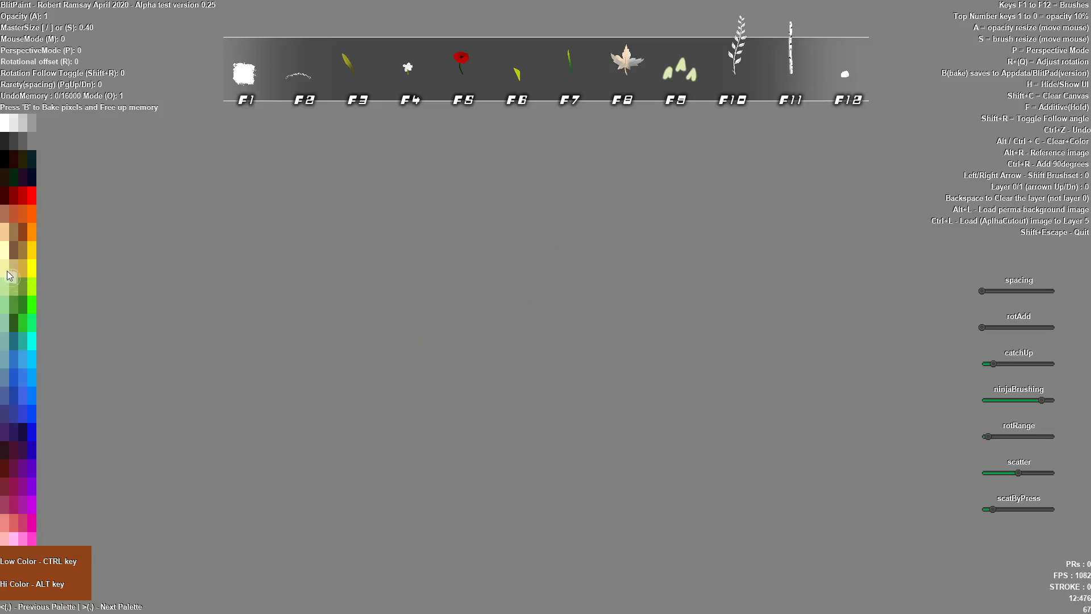
- Set the low colour to pale yellow, paint a test stroke on layer 0 and undo it
ctrl+click(15, 262)
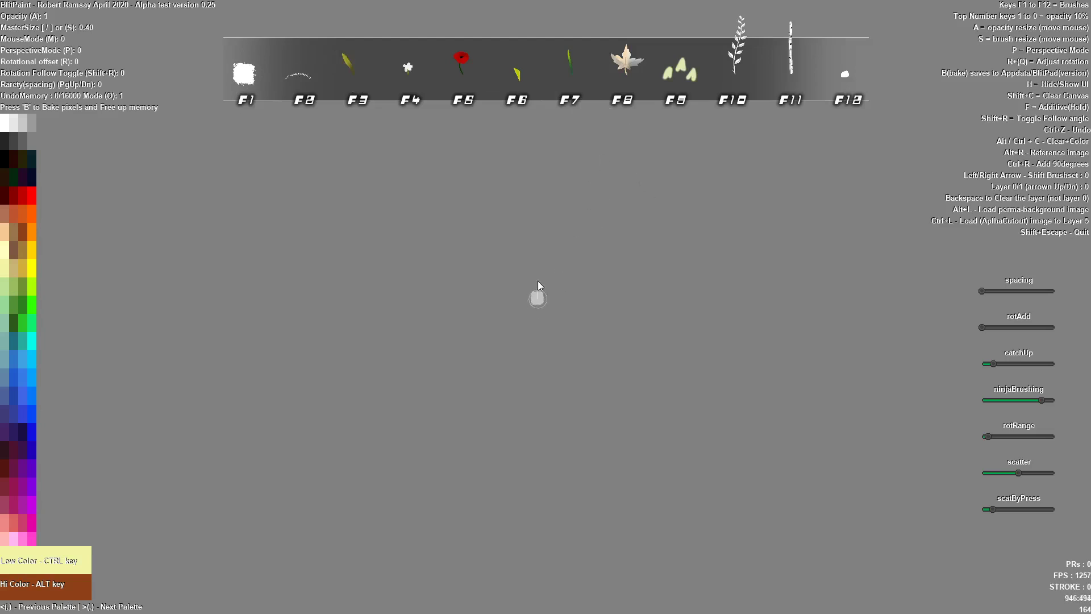
mouse_move(477, 425)
mouse_down()
mouse_move(528, 405)
mouse_move(614, 280)
mouse_move(530, 353)
mouse_up()
key(ctrl+z)
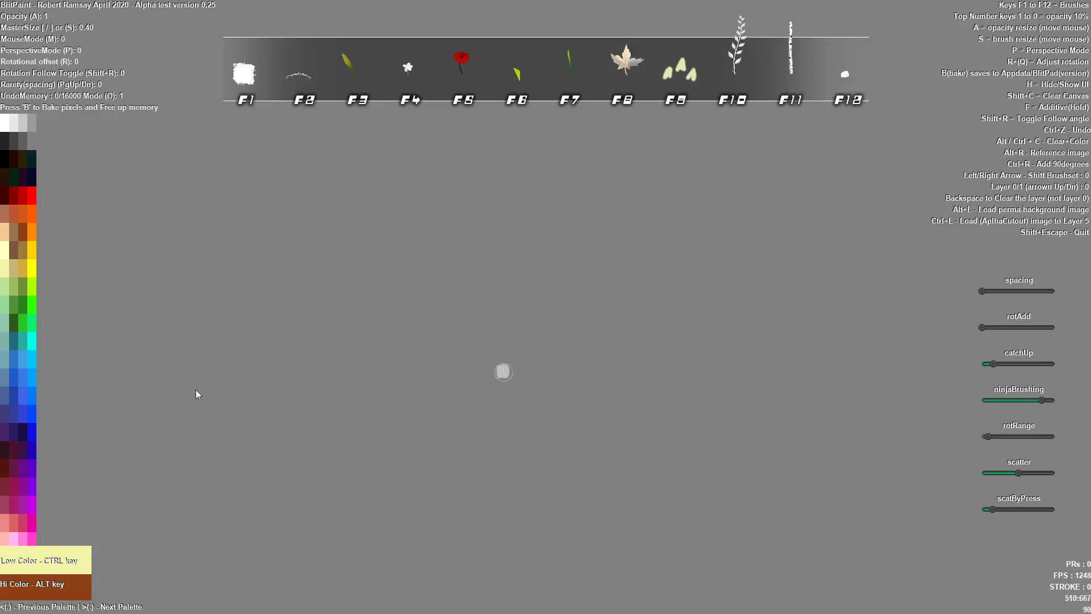
- Set both colours to bright purple, paint a looping stroke on layer 0 and another on layer 1, then clear the canvas
click(21, 528)
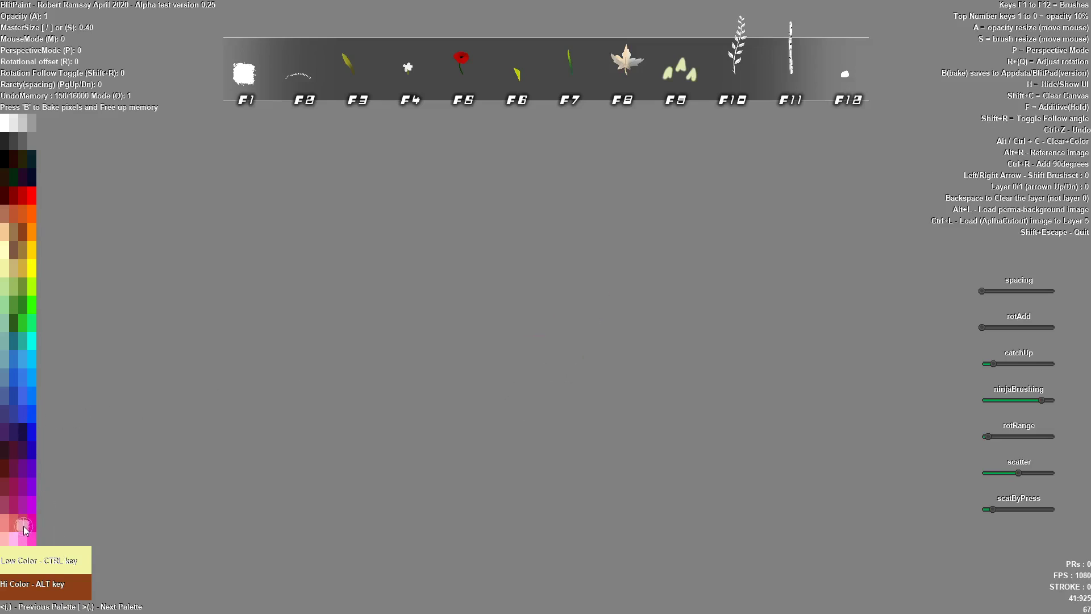
click(30, 483)
mouse_move(210, 422)
mouse_down()
mouse_move(240, 303)
mouse_move(328, 262)
mouse_move(329, 400)
mouse_move(250, 455)
mouse_move(425, 260)
mouse_move(364, 306)
mouse_move(380, 464)
mouse_move(315, 497)
mouse_move(454, 350)
mouse_move(467, 287)
mouse_up()
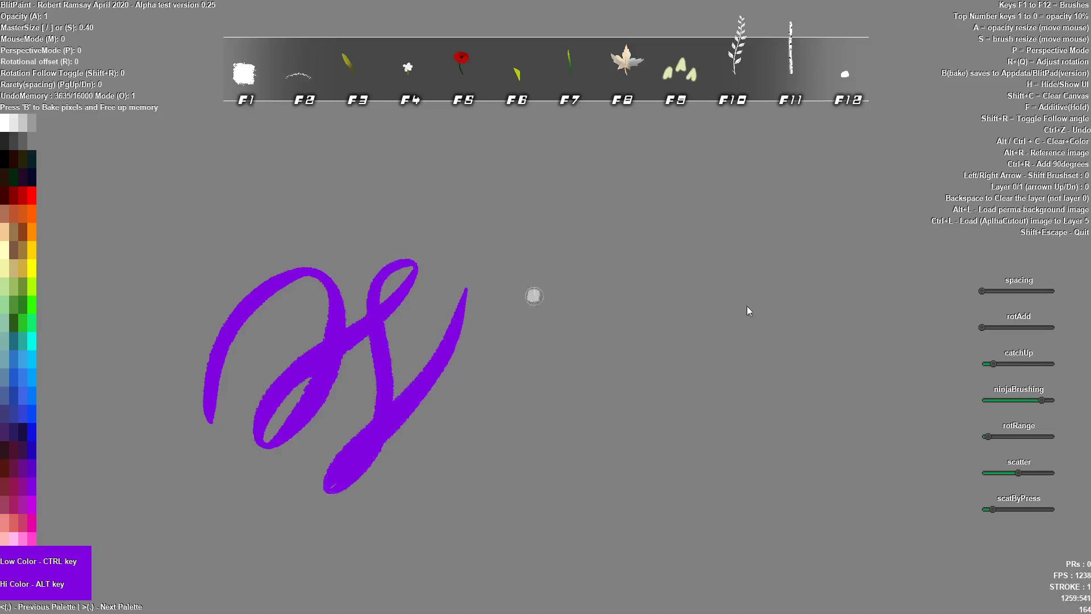
mouse_move(520, 449)
mouse_down()
mouse_move(628, 324)
mouse_move(590, 379)
mouse_move(657, 260)
mouse_move(662, 471)
mouse_up()
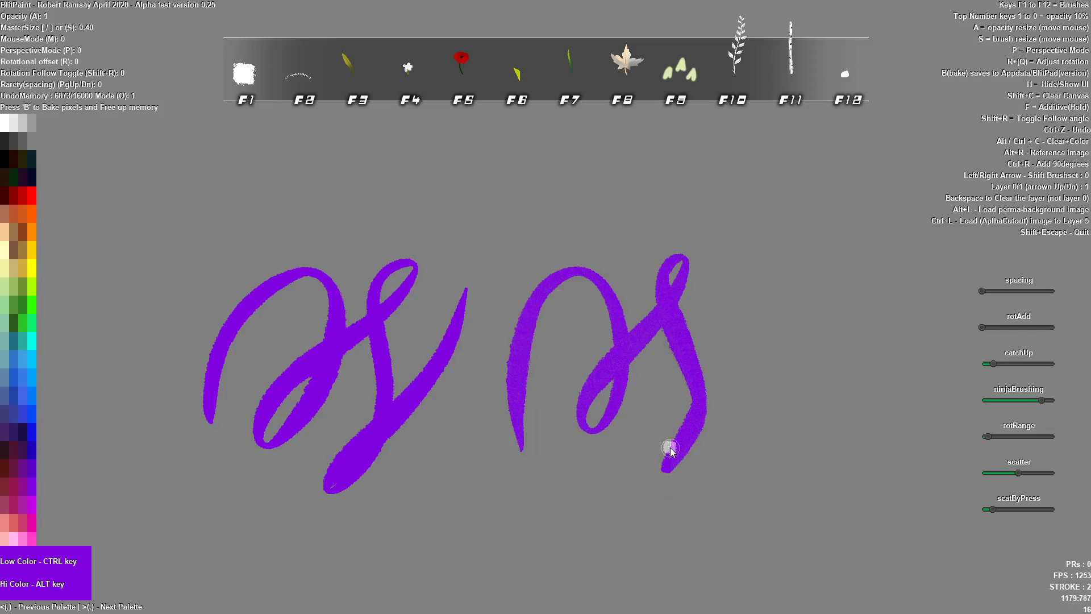
key(shift+c)
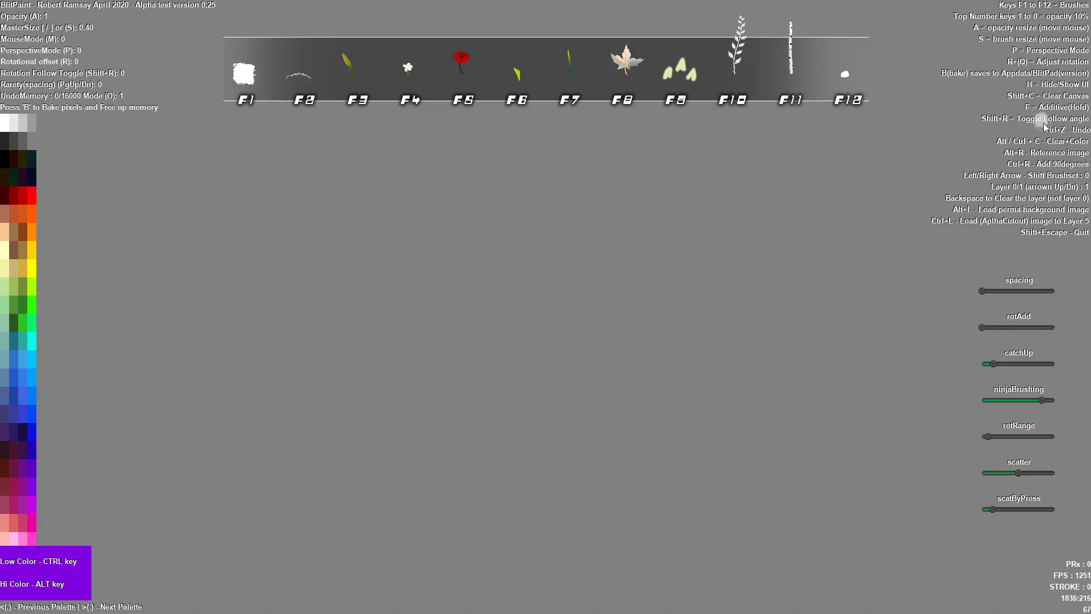
- Paint four separate slanting purple strokes across the canvas on layer 1 and undo all of them
mouse_move(309, 317)
mouse_down()
mouse_move(304, 344)
mouse_move(317, 486)
mouse_up()
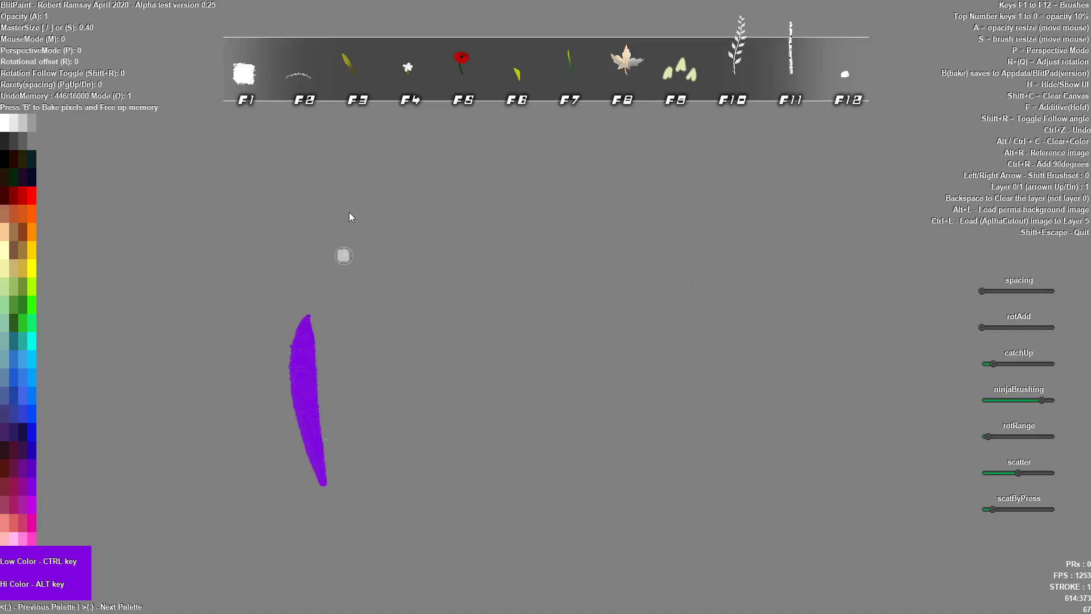
drag(348, 217, 438, 435)
drag(440, 246, 580, 427)
drag(571, 236, 753, 418)
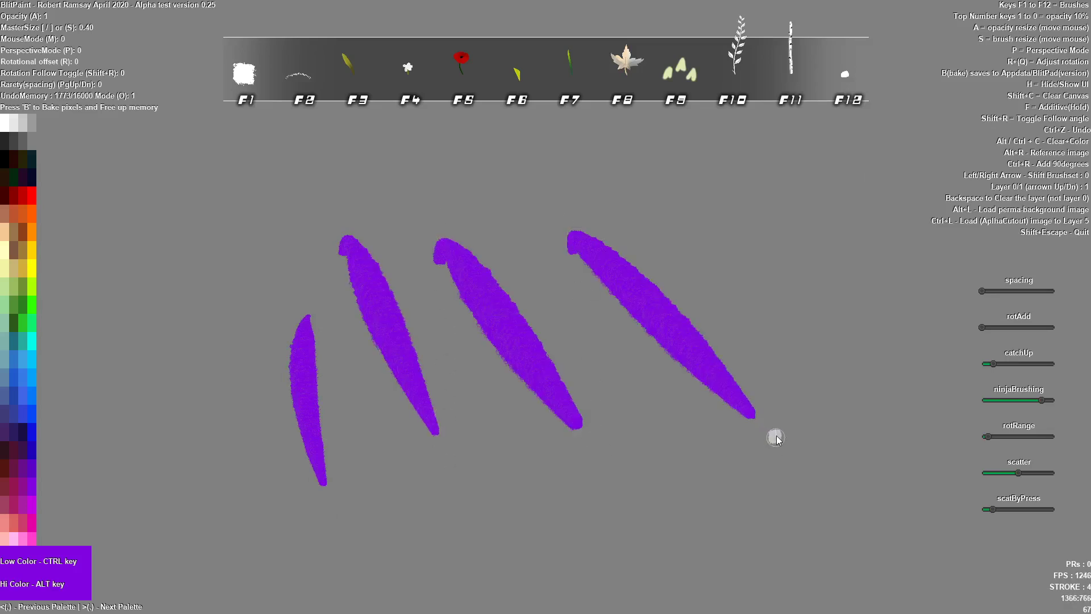
key(ctrl+z)
key(ctrl+z)
key(ctrl+z)
key(ctrl+z)
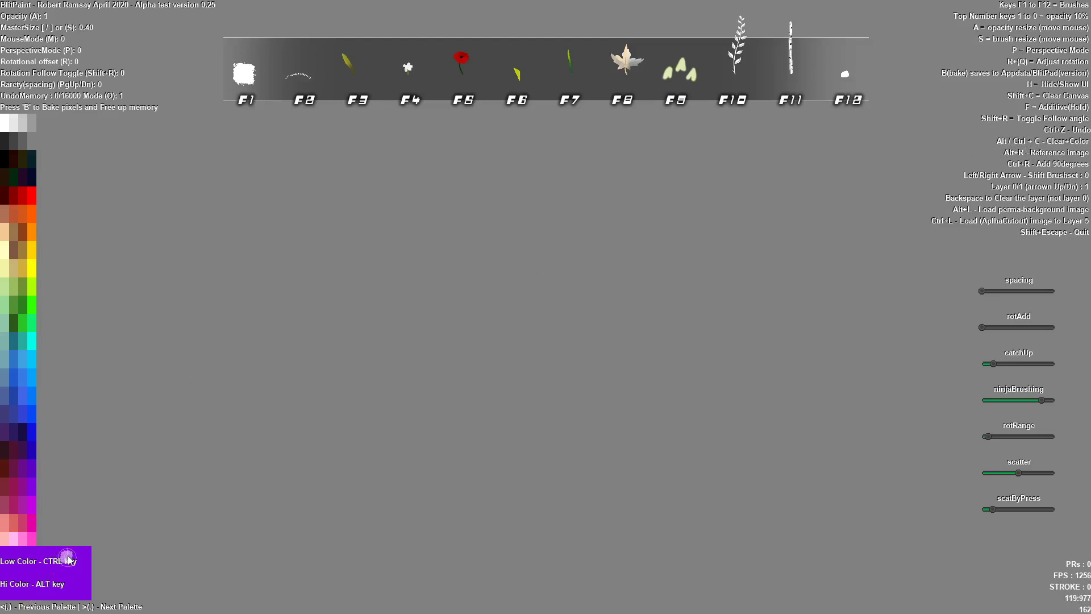
- Set the high colour to dark purple and fill the canvas alternately with both colours, ending on bright purple, and undo a test stroke
alt+click(23, 455)
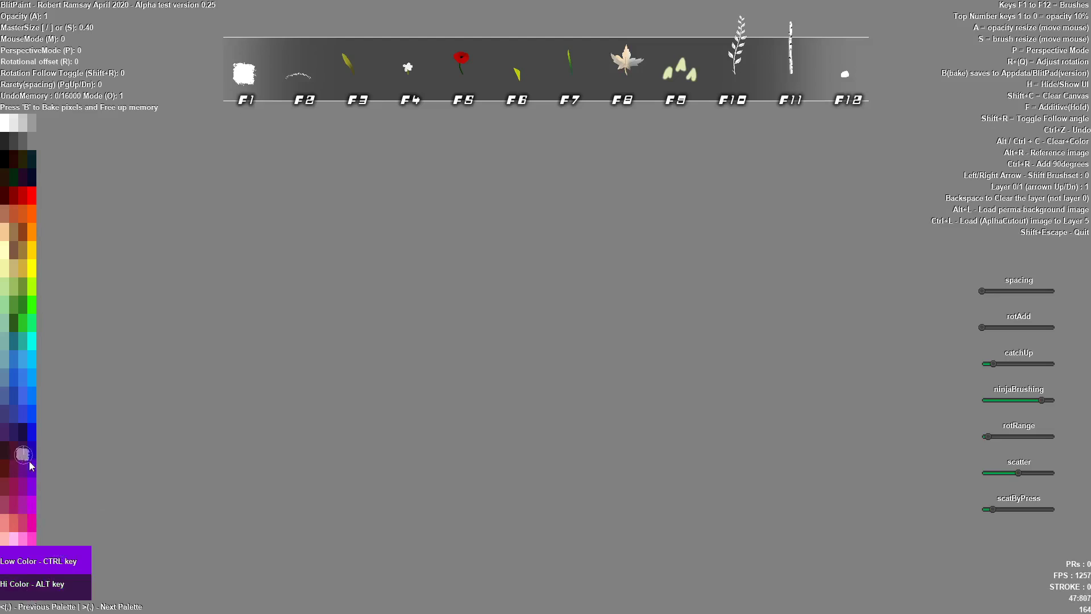
key(ctrl+c)
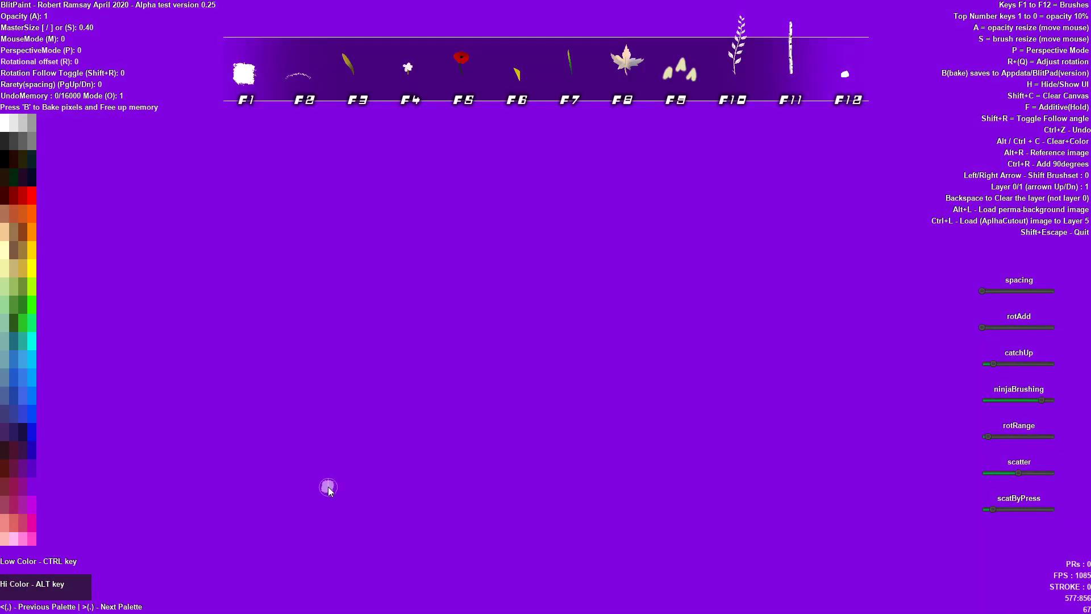
key(alt+c)
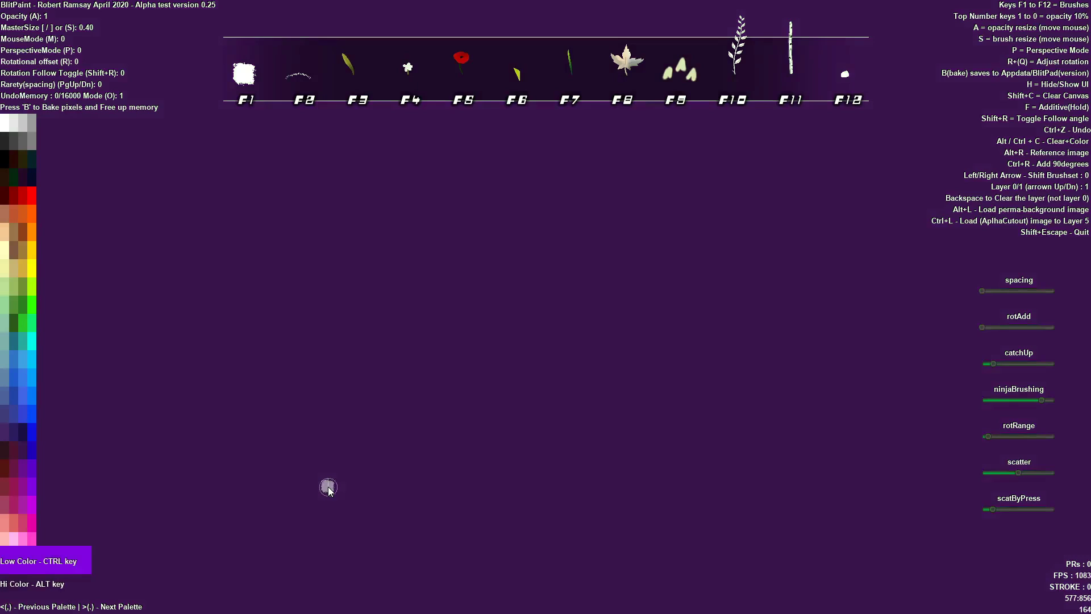
key(ctrl+c)
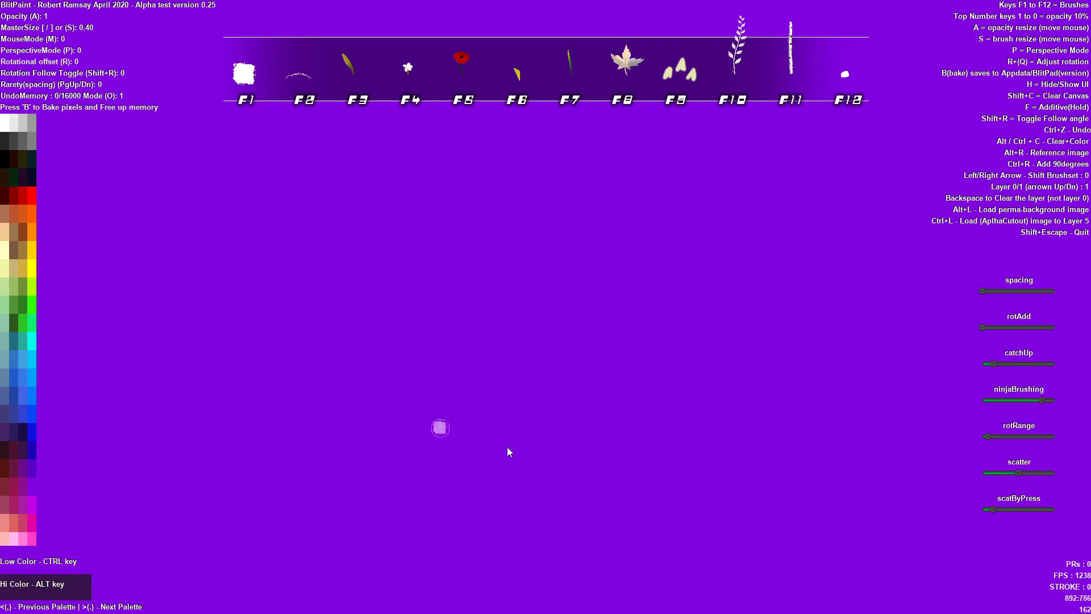
mouse_move(812, 253)
mouse_down()
mouse_move(712, 282)
mouse_move(584, 237)
mouse_move(508, 364)
mouse_move(491, 310)
mouse_up()
key(ctrl+z)
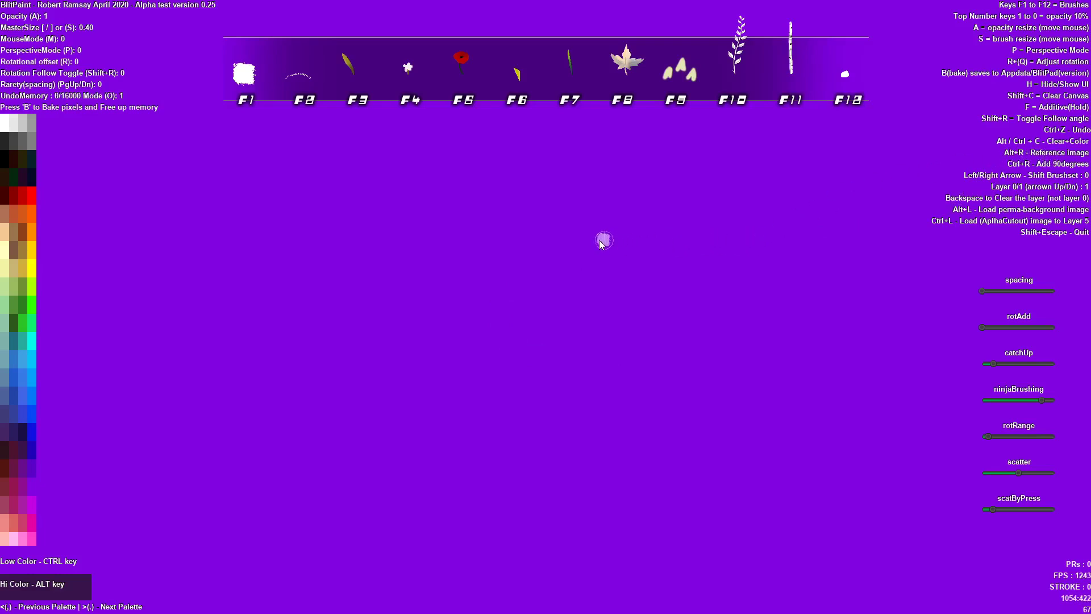
- Show the reference plane and load the landscape painting of a mountain lake into it
key(alt+r)
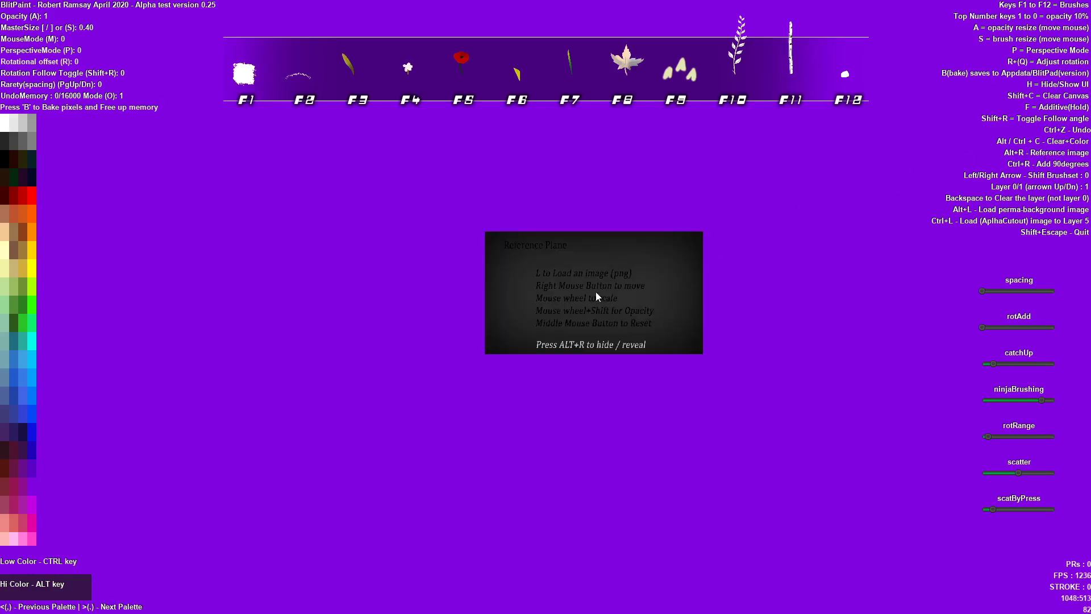
key(l)
drag(518, 124, 519, 290)
double_click(430, 197)
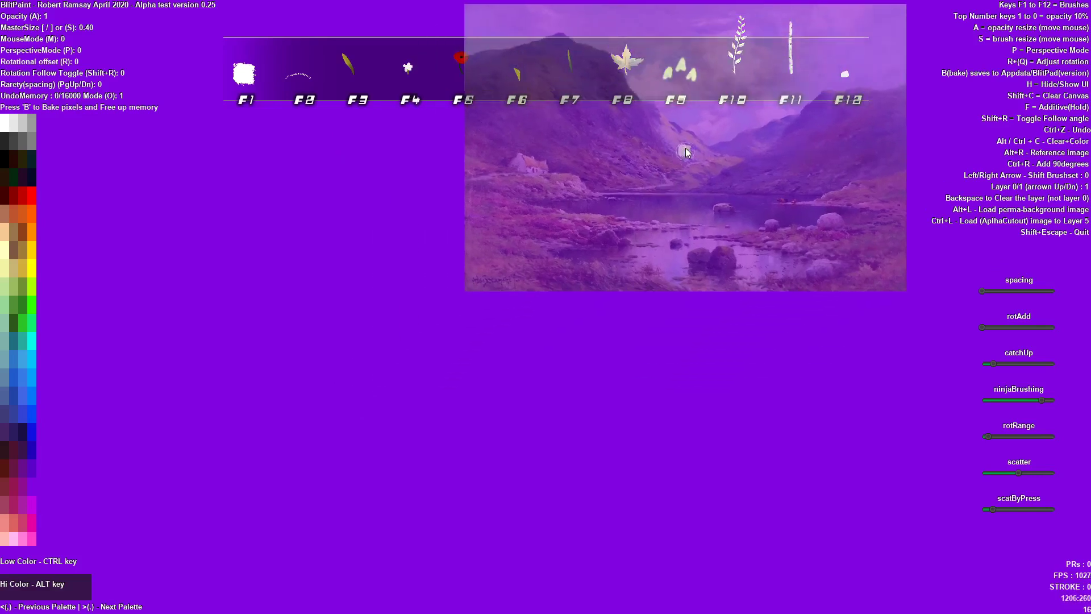
- Make the reference image fully opaque, try it at several scales, and place it right of centre at about a third of the canvas width
click(677, 211)
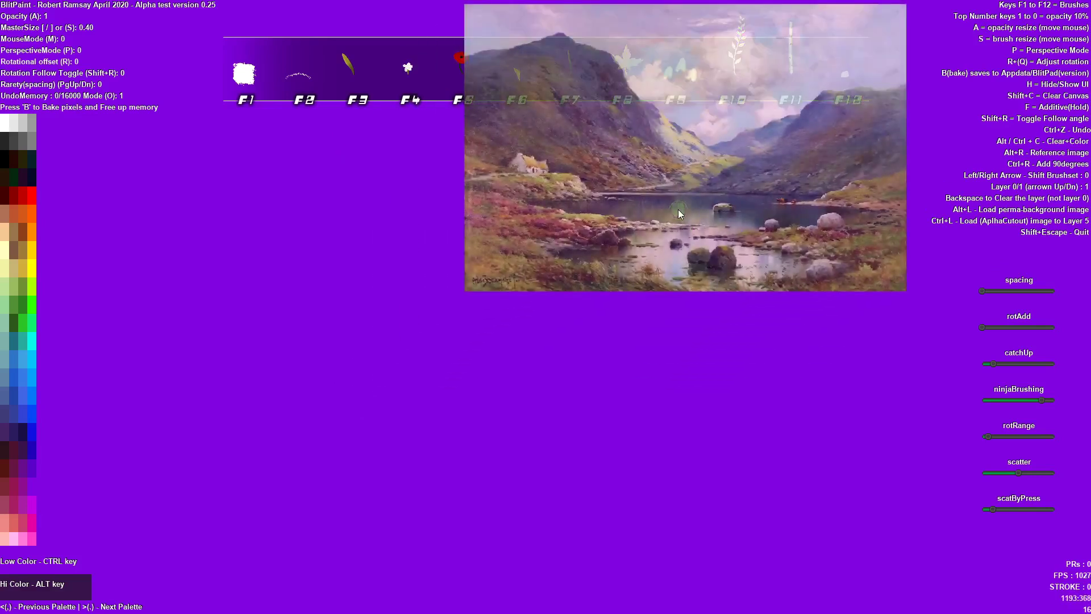
click(778, 212)
scroll(431, 360, up, 5)
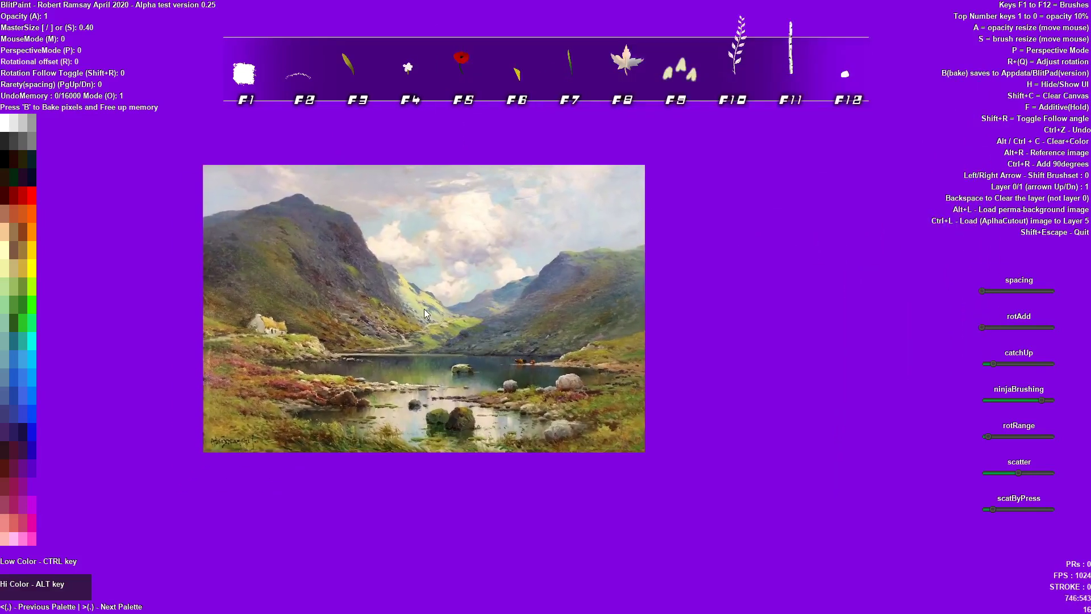
click(428, 311)
scroll(433, 312, up, 5)
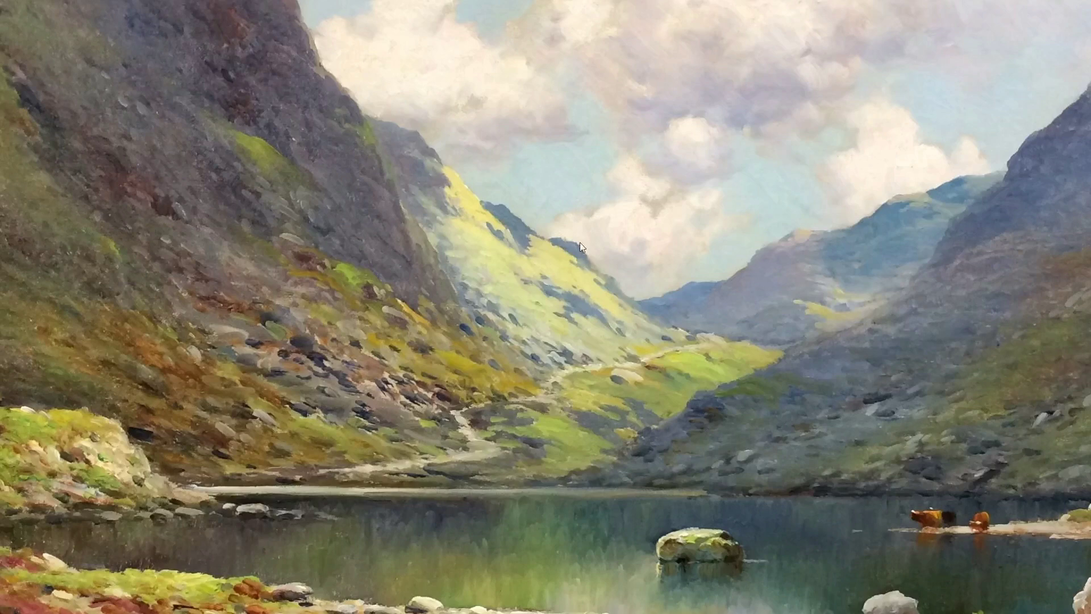
scroll(591, 325, down, 5)
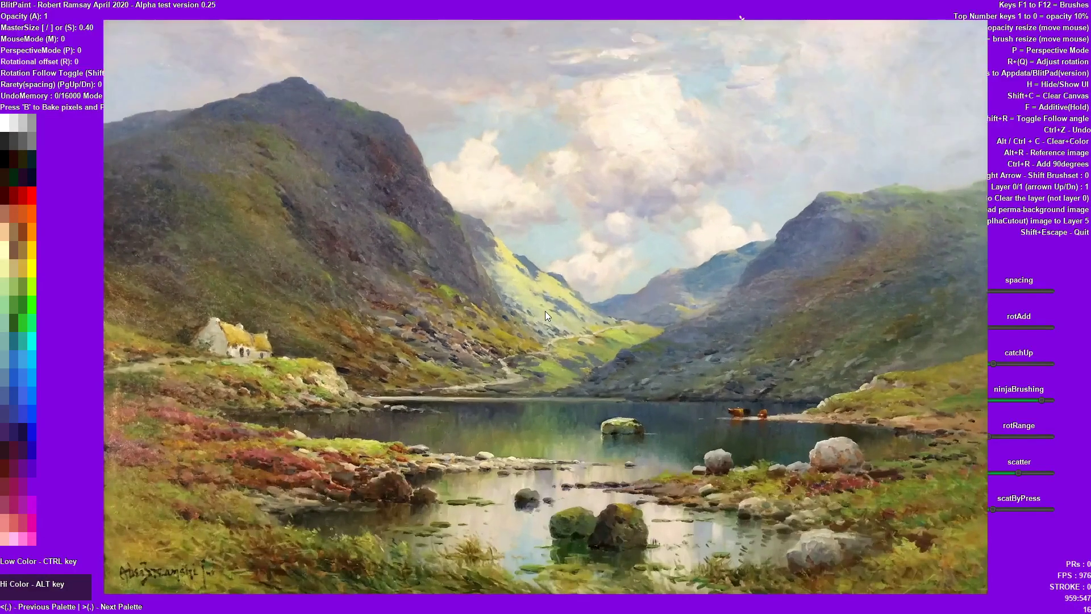
scroll(544, 311, down, 4)
scroll(544, 311, down, 2)
drag(544, 311, 684, 260)
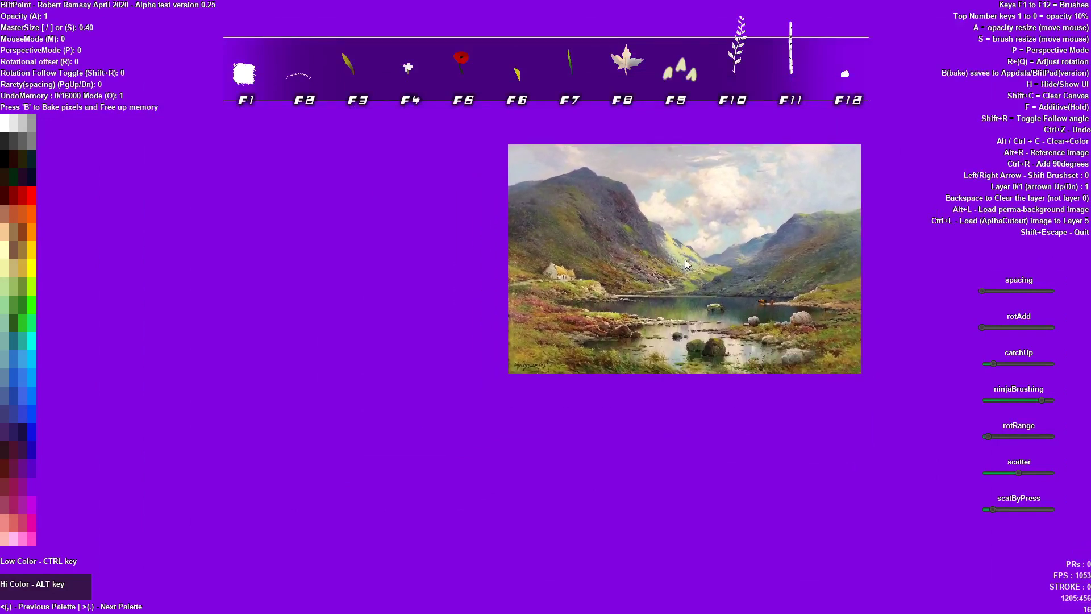
- Hide the reference image, reveal it again and hide it once more
key(alt+r)
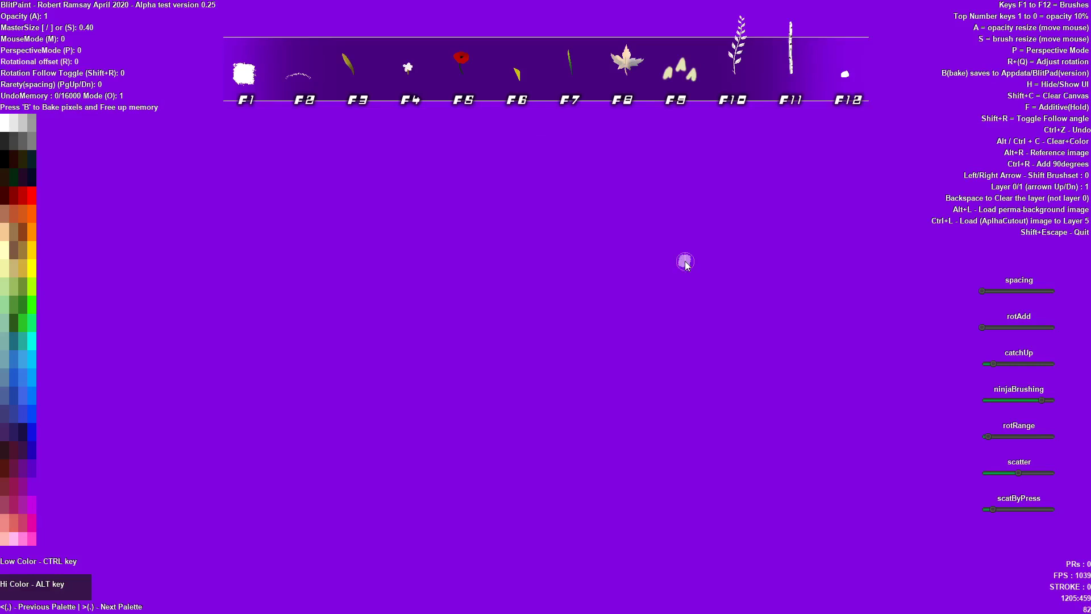
key(alt+r)
key(alt+r)
- Resize the leaf brush, set the low colour to pale yellow and the high colour to white, and undo a test stroke
key(s)
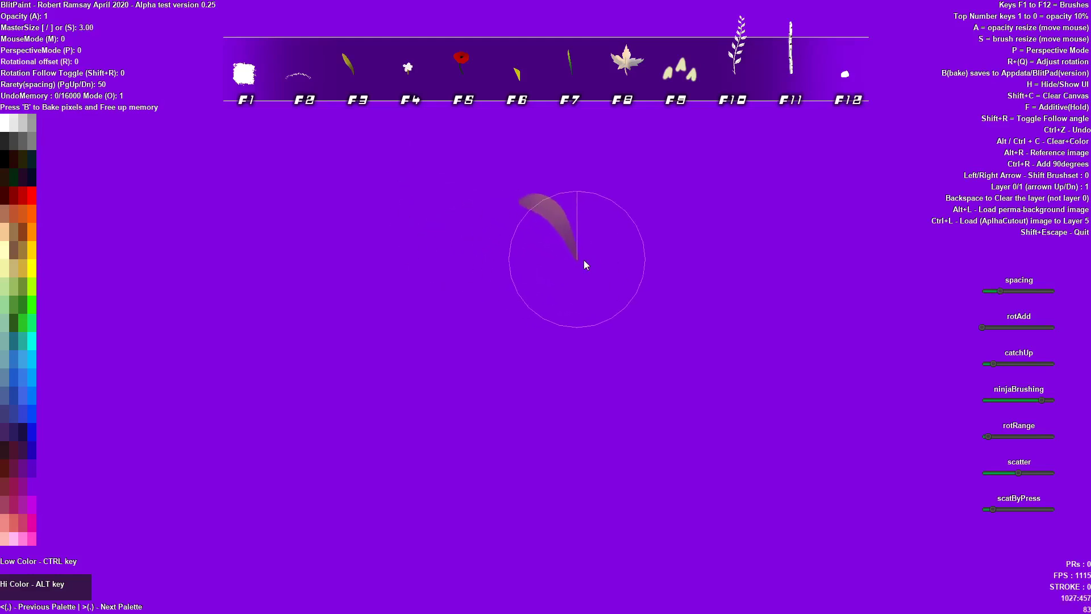
ctrl+click(13, 257)
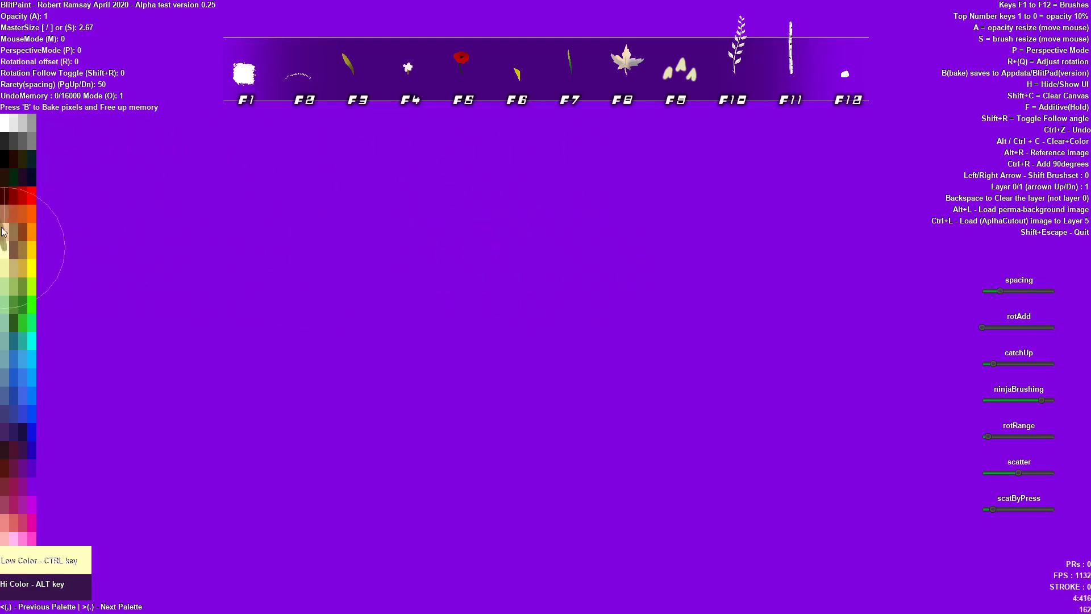
alt+click(5, 122)
drag(468, 530, 667, 527)
key(ctrl+z)
- Lower the ninjaBrushing amount and paint a row of small leaves at master size 0.66 and larger ones at 1.40
key(s)
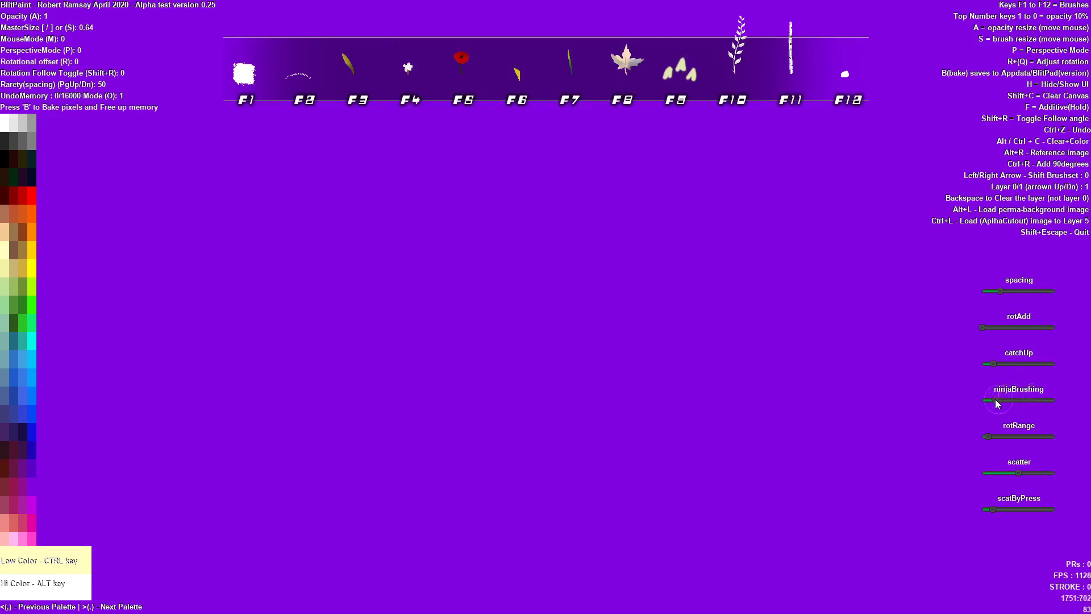
key(ctrl+z)
drag(521, 454, 676, 458)
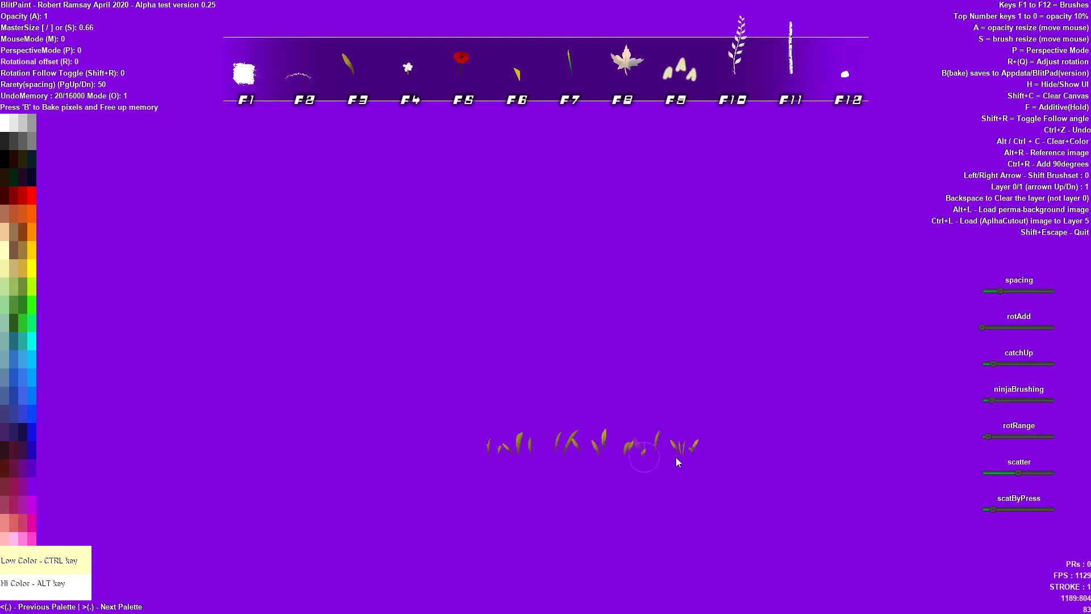
key(s)
drag(760, 457, 547, 453)
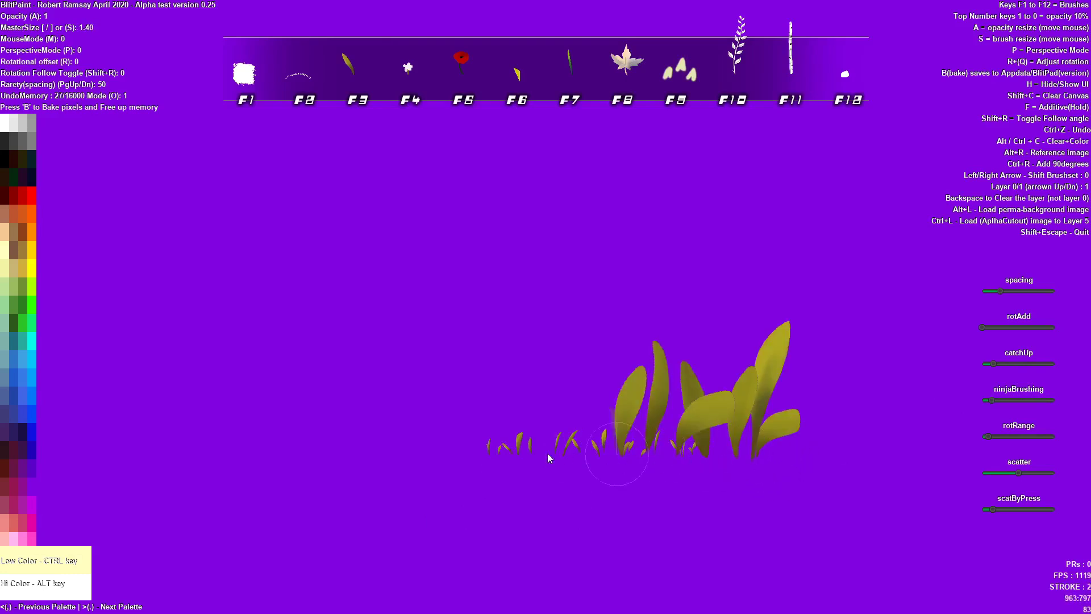
- Set the brush's master size to 0.90, clear the canvas and paint a dense row of leaves in the lower middle
key(s)
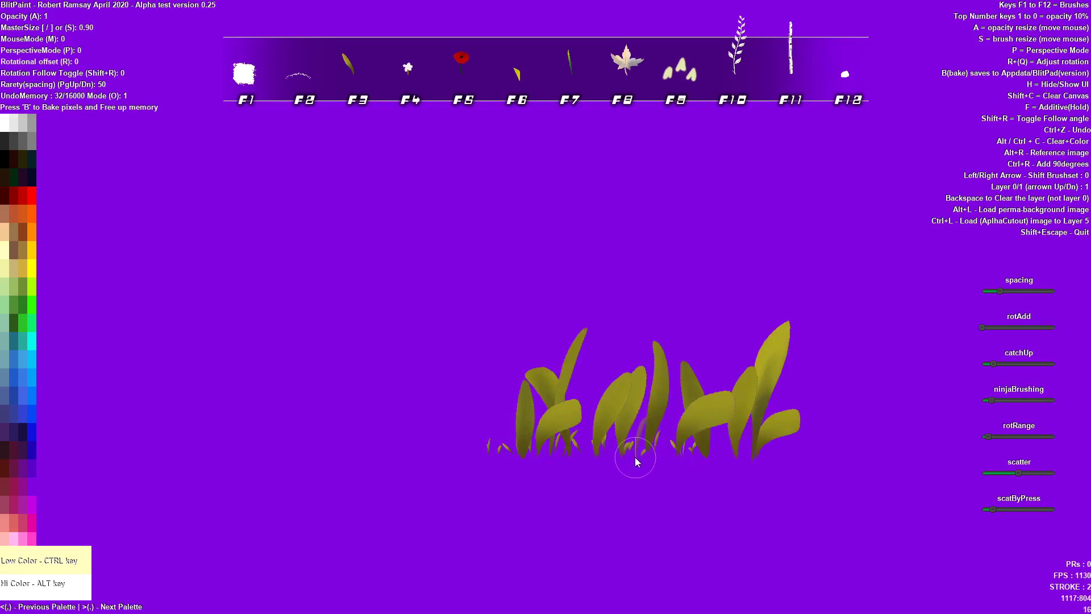
key(shift+c)
mouse_move(449, 447)
mouse_down()
mouse_move(691, 459)
mouse_move(438, 452)
mouse_move(636, 446)
mouse_up()
mouse_move(491, 452)
mouse_down()
mouse_move(678, 438)
mouse_move(678, 350)
mouse_up()
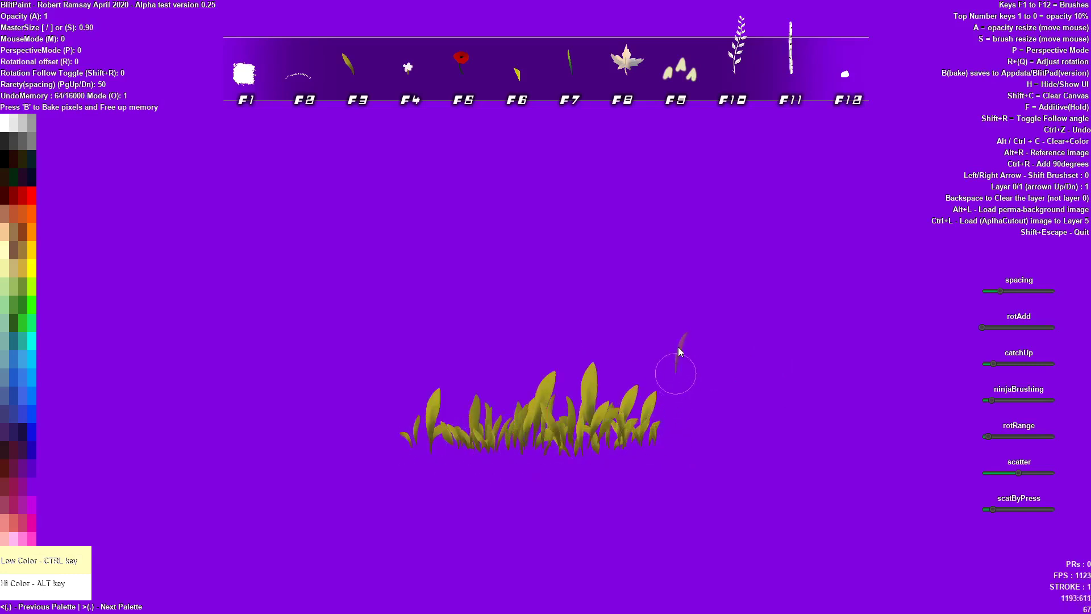
- Rotate the brush in 90-degree increments to 270 and paint leaf rows that complete a square frame in the canvas centre
key(ctrl+r)
mouse_move(654, 287)
mouse_down()
mouse_move(674, 359)
mouse_move(654, 195)
mouse_move(476, 203)
mouse_move(625, 216)
mouse_move(432, 238)
mouse_move(421, 289)
mouse_move(427, 392)
mouse_move(419, 295)
mouse_move(431, 315)
mouse_move(675, 365)
mouse_up()
key(ctrl+r)
key(ctrl+r)
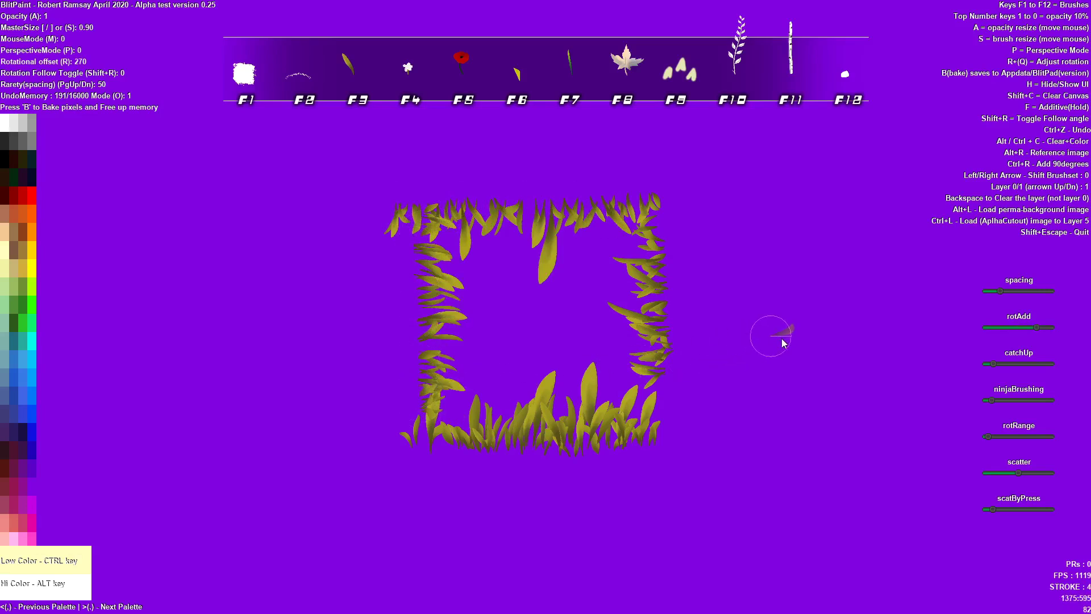
- Turn on rotation follow and paint winding leaf vines around the frame, using a rotational offset of 180 for the final fringe of leaves
key(shift+r)
mouse_move(855, 335)
mouse_down()
mouse_move(861, 315)
mouse_move(763, 212)
mouse_up()
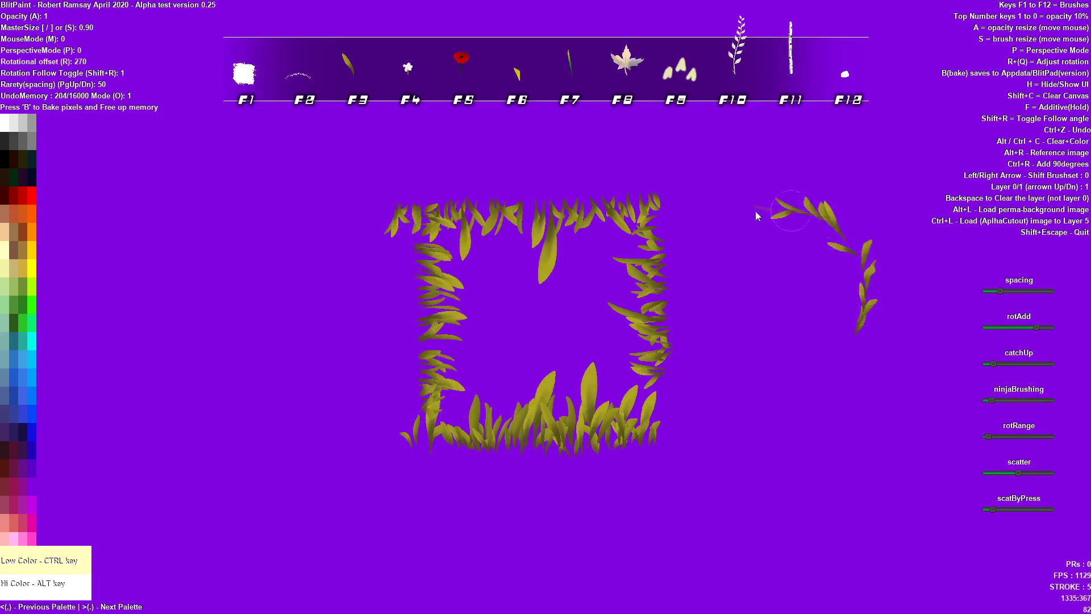
mouse_move(813, 473)
mouse_down()
mouse_move(766, 548)
mouse_move(694, 558)
mouse_move(470, 544)
mouse_move(272, 507)
mouse_move(252, 452)
mouse_move(273, 292)
mouse_move(226, 263)
mouse_up()
mouse_move(203, 409)
mouse_down()
mouse_move(133, 361)
mouse_move(162, 225)
mouse_move(201, 188)
mouse_move(280, 184)
mouse_move(318, 210)
mouse_move(335, 271)
mouse_move(341, 414)
mouse_move(373, 453)
mouse_move(415, 472)
mouse_move(424, 437)
mouse_move(378, 328)
mouse_move(365, 175)
mouse_move(481, 161)
mouse_move(561, 180)
mouse_move(629, 162)
mouse_move(772, 162)
mouse_up()
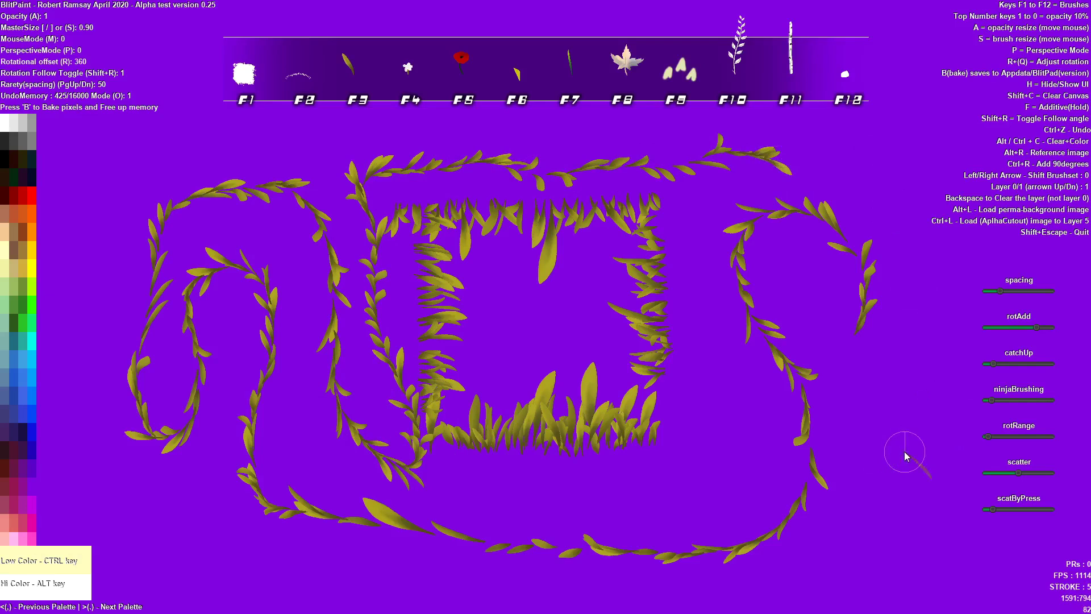
mouse_move(904, 451)
mouse_down()
mouse_move(913, 169)
mouse_move(904, 117)
mouse_move(854, 126)
mouse_move(826, 147)
mouse_move(763, 143)
mouse_move(722, 198)
mouse_move(752, 409)
mouse_move(813, 454)
mouse_move(874, 450)
mouse_move(877, 470)
mouse_move(906, 451)
mouse_move(909, 146)
mouse_up()
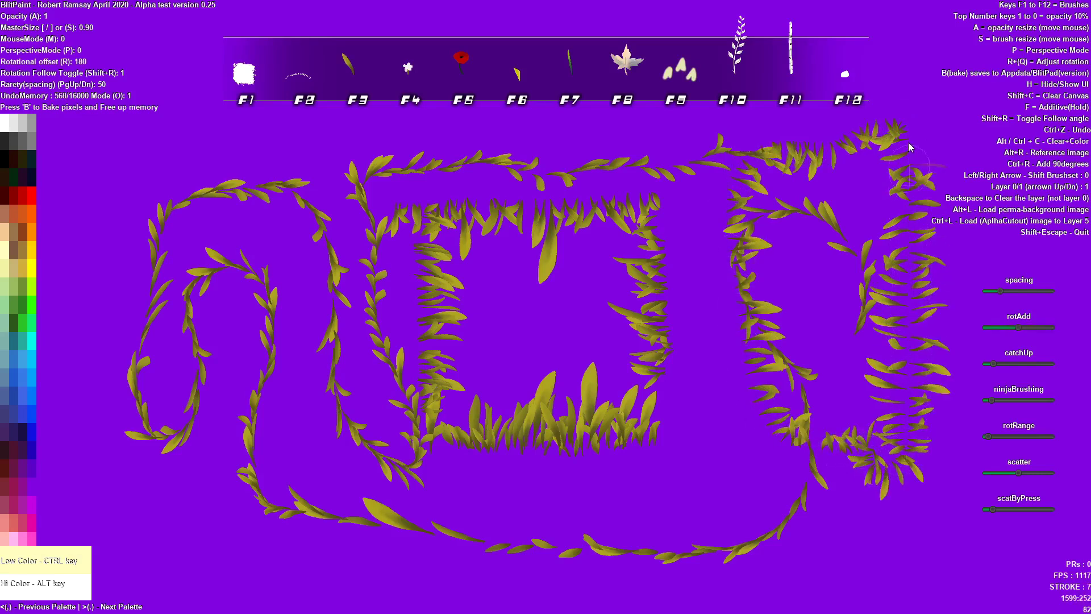
- Clear the canvas and cycle through brush sets 1 and 2, returning to set 0
key(shift+c)
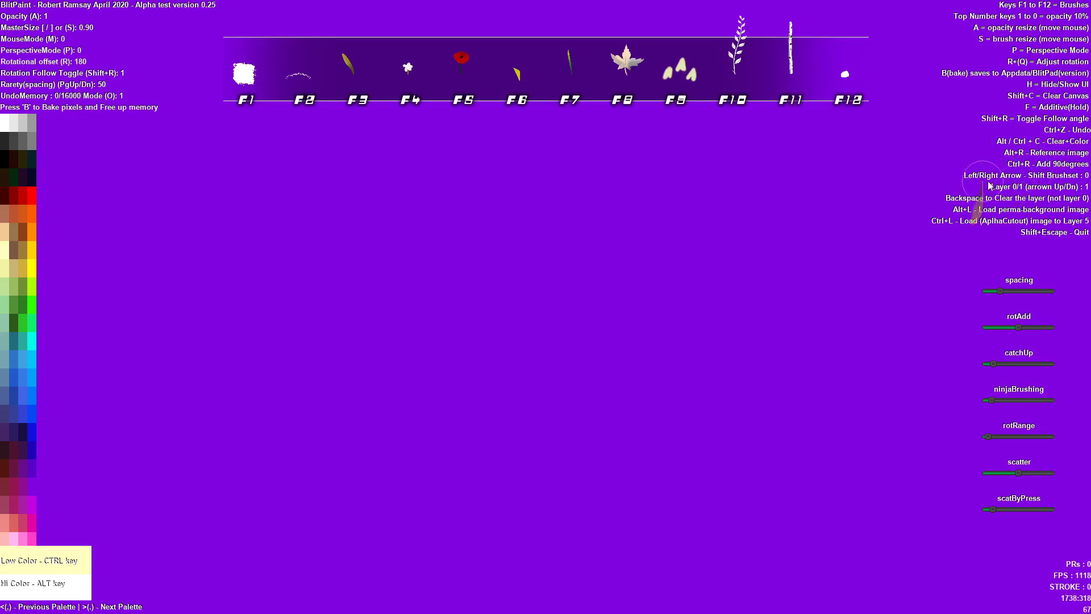
key(Right)
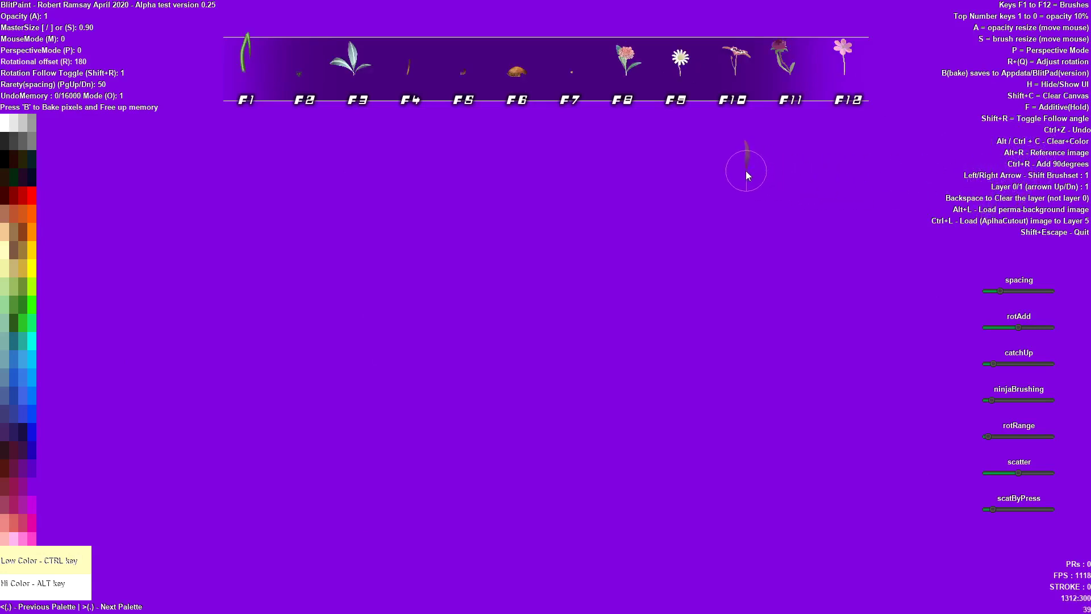
key(Left)
key(Right)
key(Right)
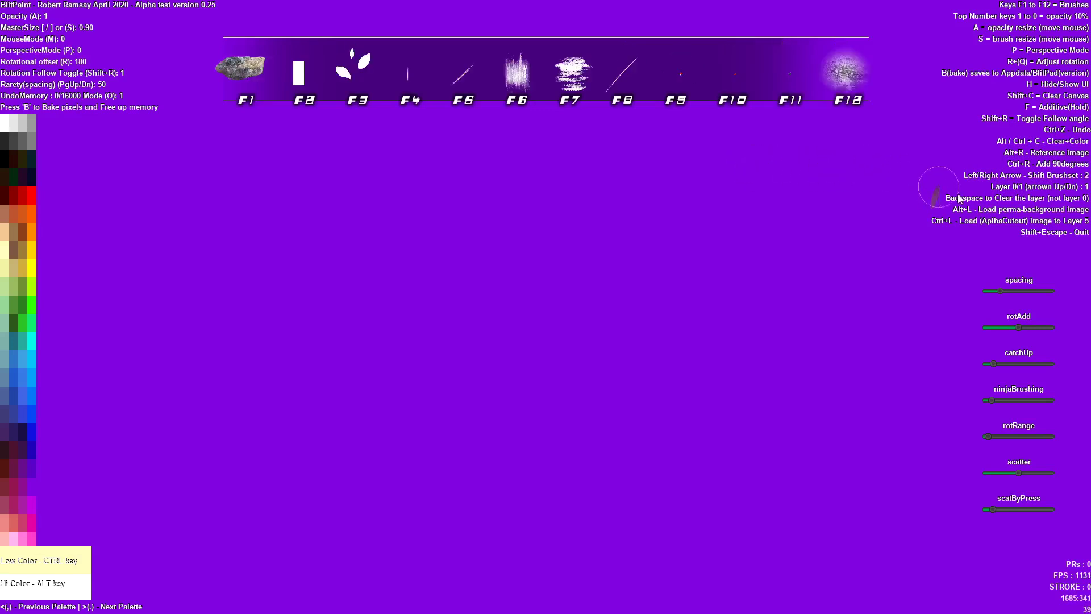
key(Right)
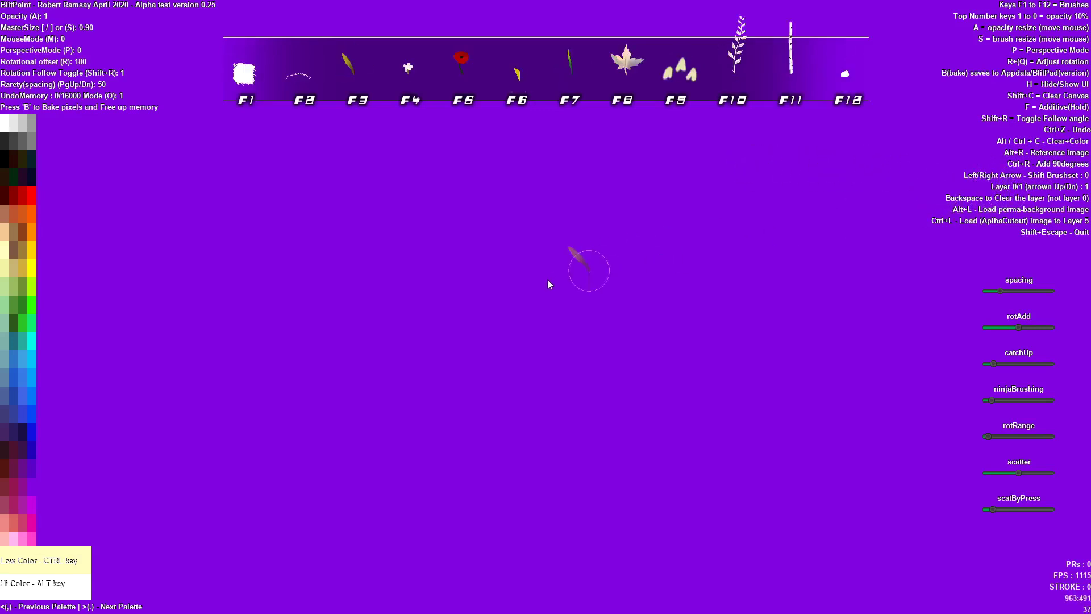
- Step the active layer up to 8 and bring it down to layer 0
key(Up)
key(Up)
key(Up)
key(Up)
key(Up)
key(Up)
key(Up)
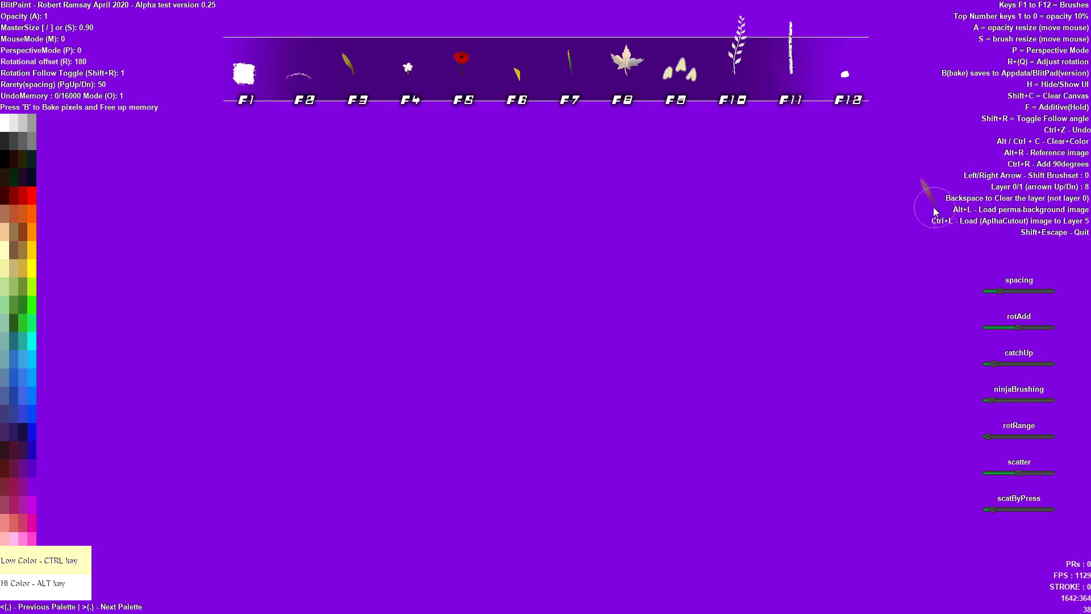
key(Down)
key(Down)
key(Down)
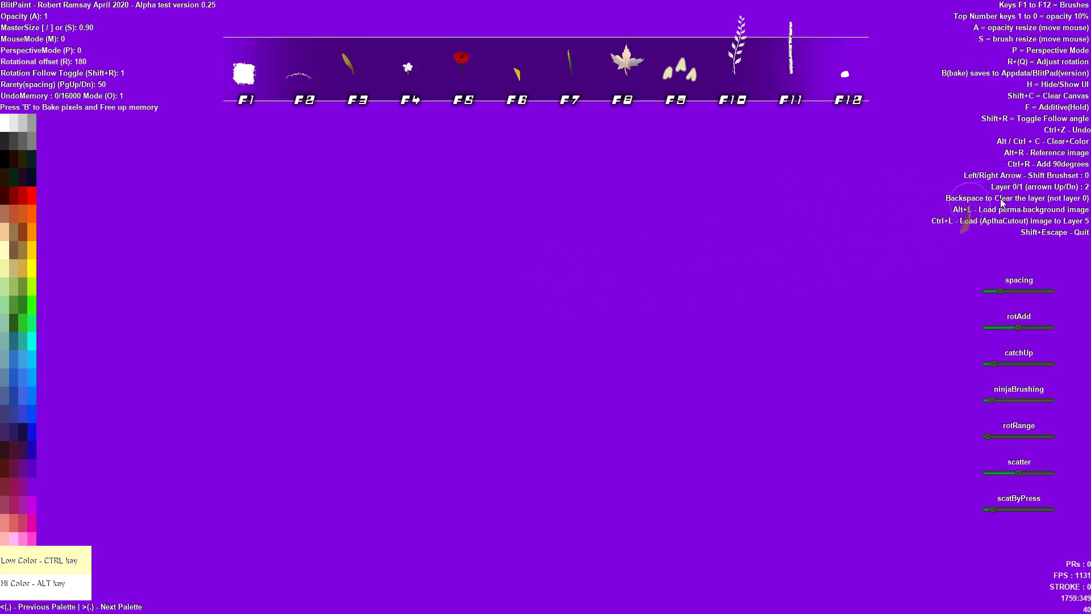
key(Up)
key(Up)
key(Down)
key(Down)
key(Down)
- Set the low colour to green and the high colour to ochre, and paint a band of leaves across layer 0
key(ctrl)
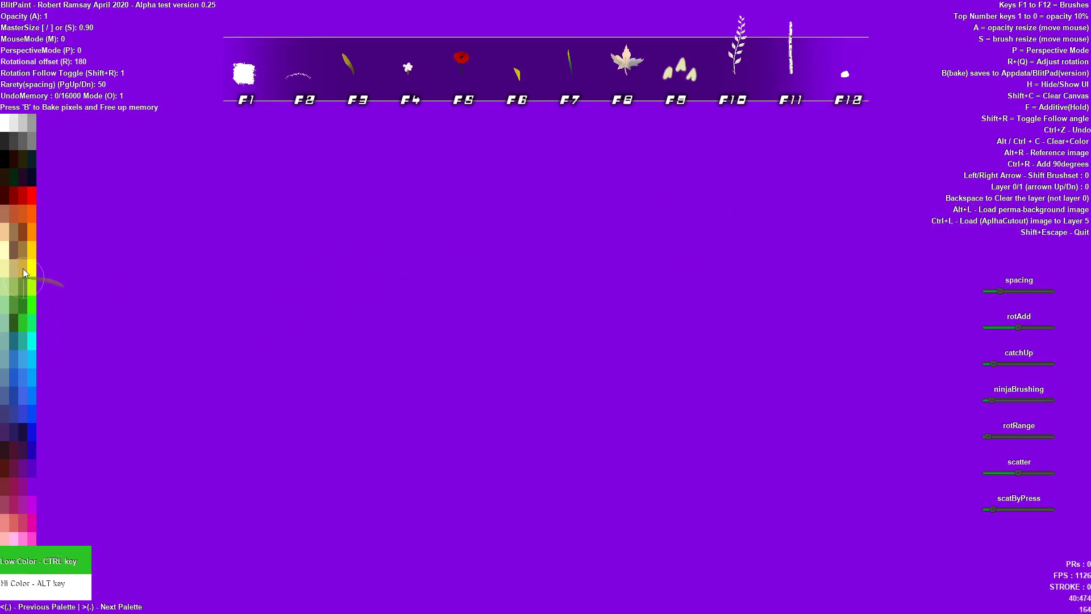
key(alt)
mouse_move(408, 410)
mouse_down()
mouse_move(542, 413)
mouse_move(609, 401)
mouse_move(373, 389)
mouse_move(377, 370)
mouse_move(590, 369)
mouse_move(545, 362)
mouse_move(394, 402)
mouse_move(362, 377)
mouse_move(590, 432)
mouse_move(613, 419)
mouse_move(377, 430)
mouse_move(329, 408)
mouse_move(625, 418)
mouse_move(420, 410)
mouse_move(355, 392)
mouse_move(492, 334)
mouse_move(680, 347)
mouse_move(631, 333)
mouse_move(762, 277)
mouse_up()
- Set the low and high colours to pale yellow shades, paint a test stroke on layer 1 and undo it
key(ctrl)
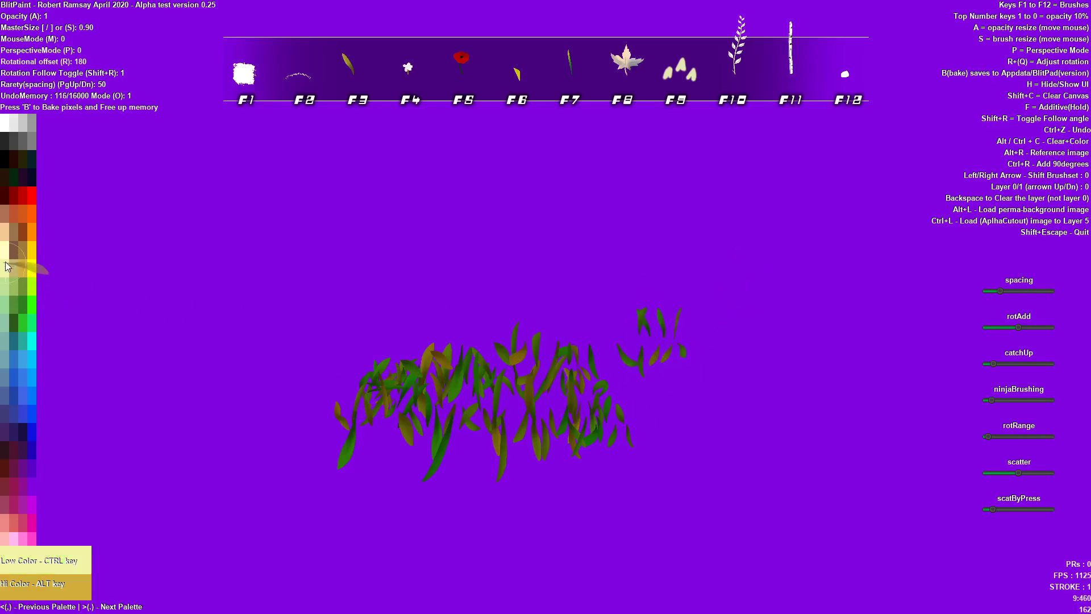
key(alt)
key(Up)
mouse_move(532, 338)
mouse_down()
mouse_move(504, 368)
mouse_move(510, 354)
mouse_move(496, 391)
mouse_move(473, 403)
mouse_move(493, 406)
mouse_move(493, 440)
mouse_move(525, 431)
mouse_move(455, 400)
mouse_up()
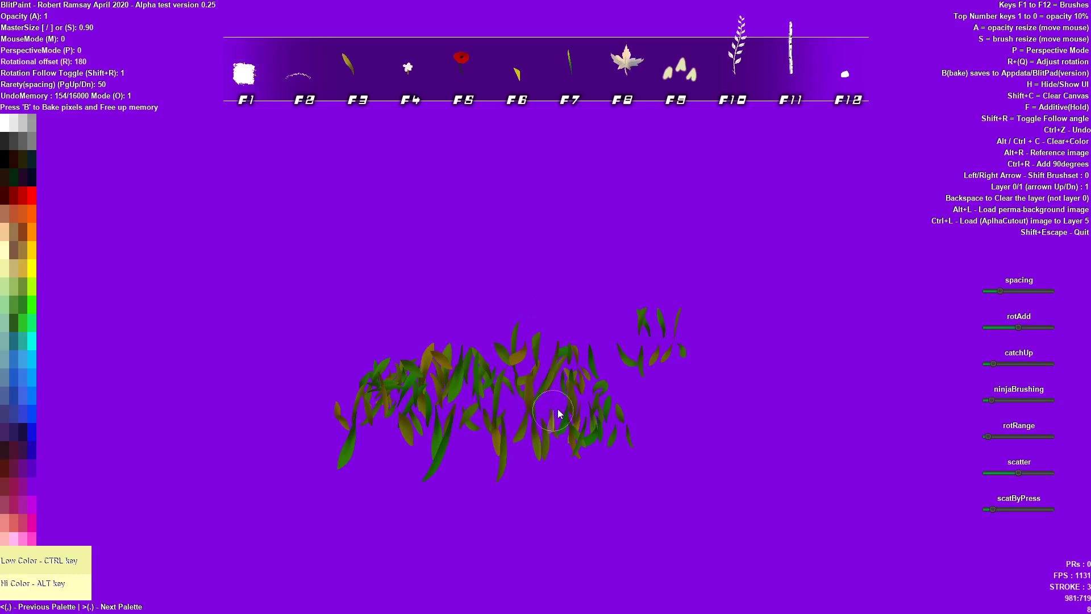
key(ctrl+z)
- Paint scattered pale-yellow-tinted leaves over the green band and in loose curves to its right
mouse_move(538, 387)
mouse_down()
mouse_move(569, 394)
mouse_move(528, 407)
mouse_move(573, 406)
mouse_move(575, 350)
mouse_move(574, 369)
mouse_move(586, 355)
mouse_move(559, 315)
mouse_move(615, 380)
mouse_move(650, 324)
mouse_move(635, 266)
mouse_move(396, 296)
mouse_move(342, 223)
mouse_move(671, 267)
mouse_move(343, 332)
mouse_move(248, 261)
mouse_move(660, 275)
mouse_move(459, 313)
mouse_move(296, 301)
mouse_move(669, 313)
mouse_move(264, 322)
mouse_move(564, 317)
mouse_move(394, 308)
mouse_move(432, 276)
mouse_move(733, 286)
mouse_move(601, 400)
mouse_move(704, 361)
mouse_up()
mouse_move(751, 387)
mouse_down()
mouse_move(724, 369)
mouse_move(912, 400)
mouse_move(834, 392)
mouse_up()
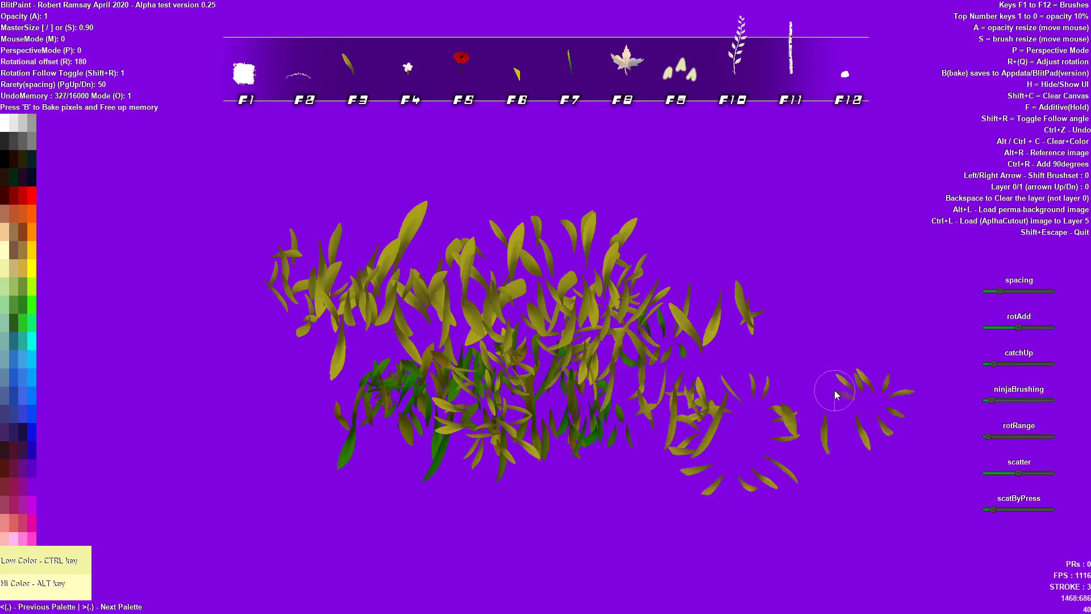
mouse_move(836, 395)
mouse_down()
mouse_move(749, 380)
mouse_move(771, 280)
mouse_move(788, 283)
mouse_move(792, 300)
mouse_move(776, 232)
mouse_move(706, 195)
mouse_move(588, 192)
mouse_up()
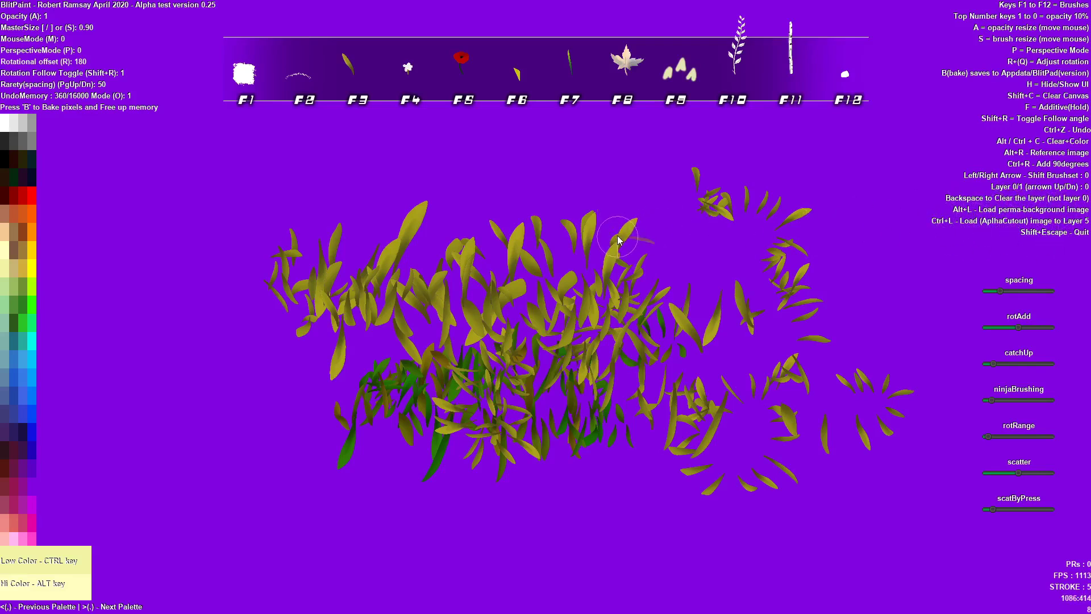
- Load theNameX.png from the Desktop as the permanent background image and switch back to BlitPaint
key(ctrl+l)
drag(518, 102, 527, 344)
double_click(344, 318)
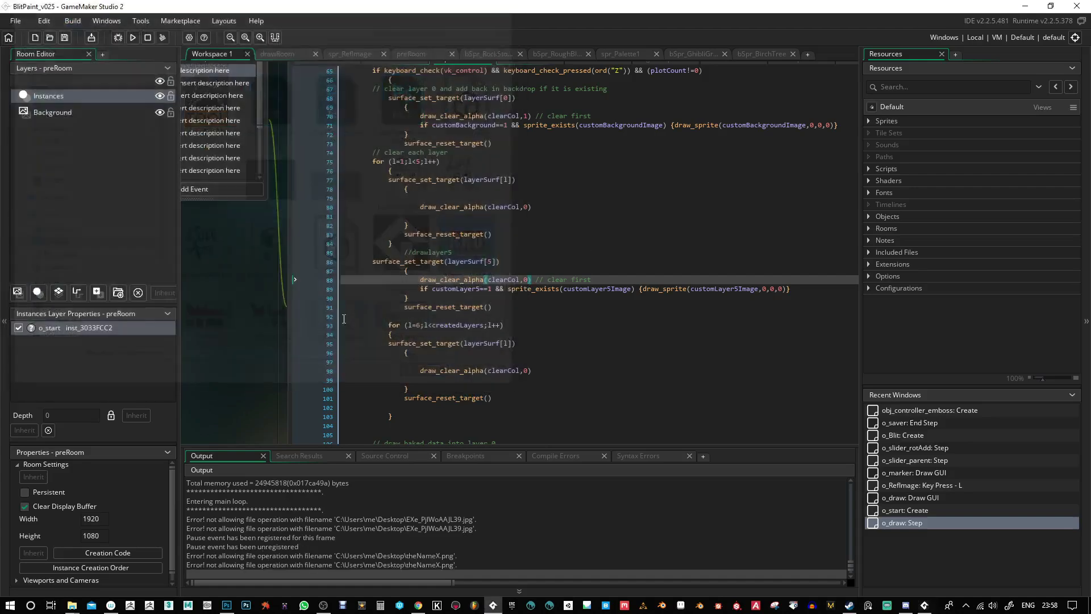
click(930, 608)
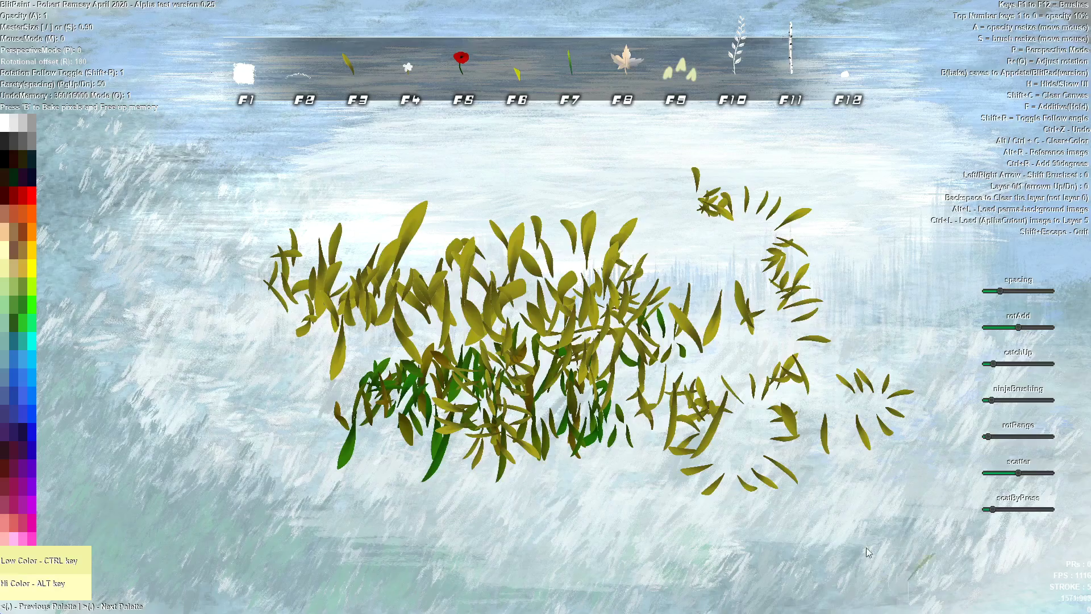
- Clear the canvas, load theNameX.png as the background image again and return to BlitPaint
key(shift+c)
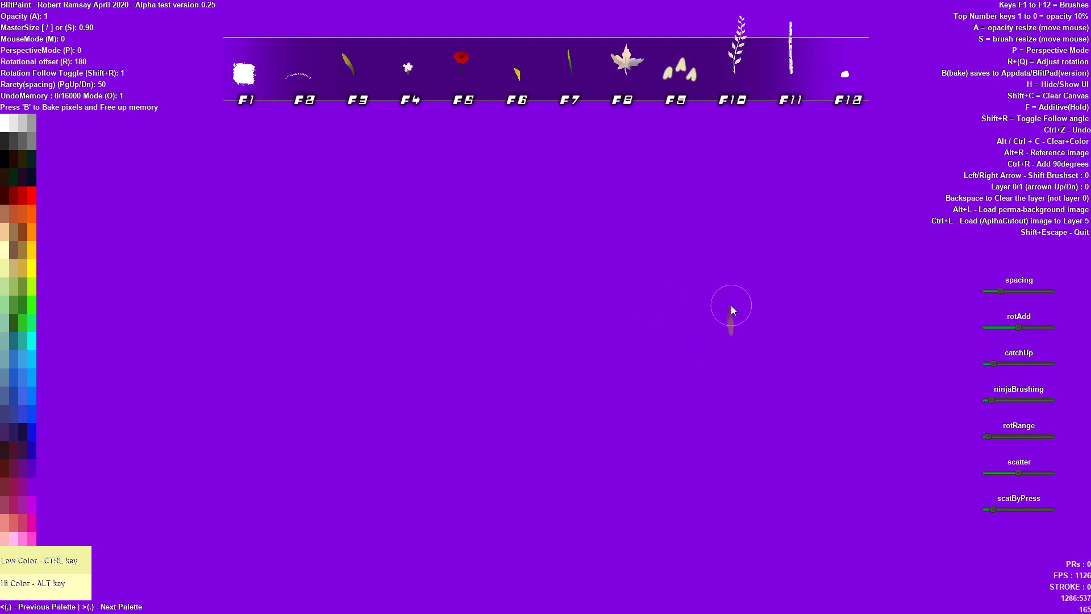
key(ctrl+l)
drag(518, 97, 518, 309)
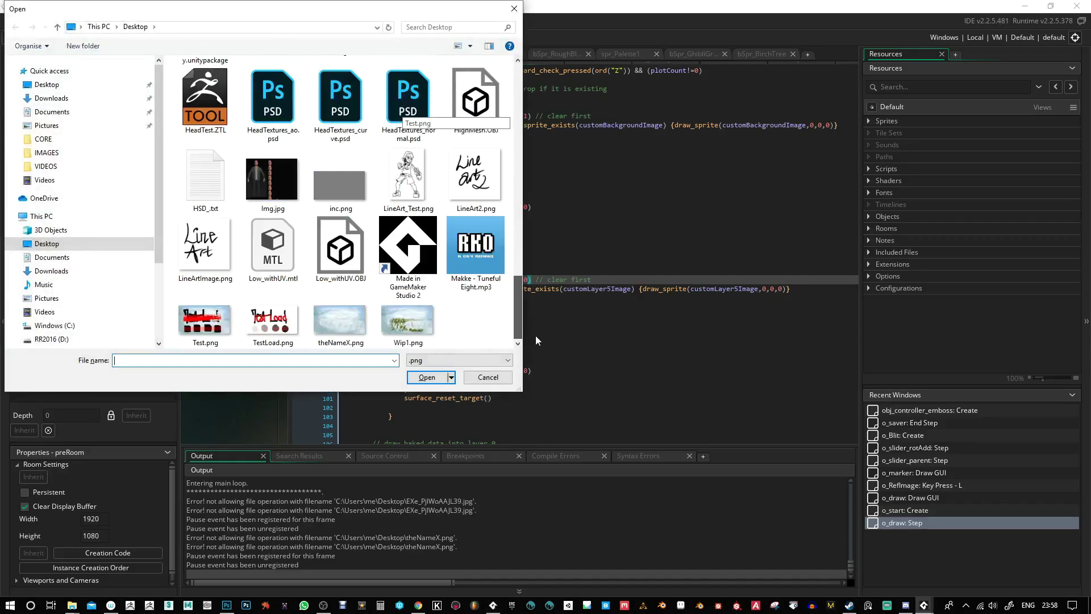
click(341, 327)
double_click(353, 331)
click(925, 605)
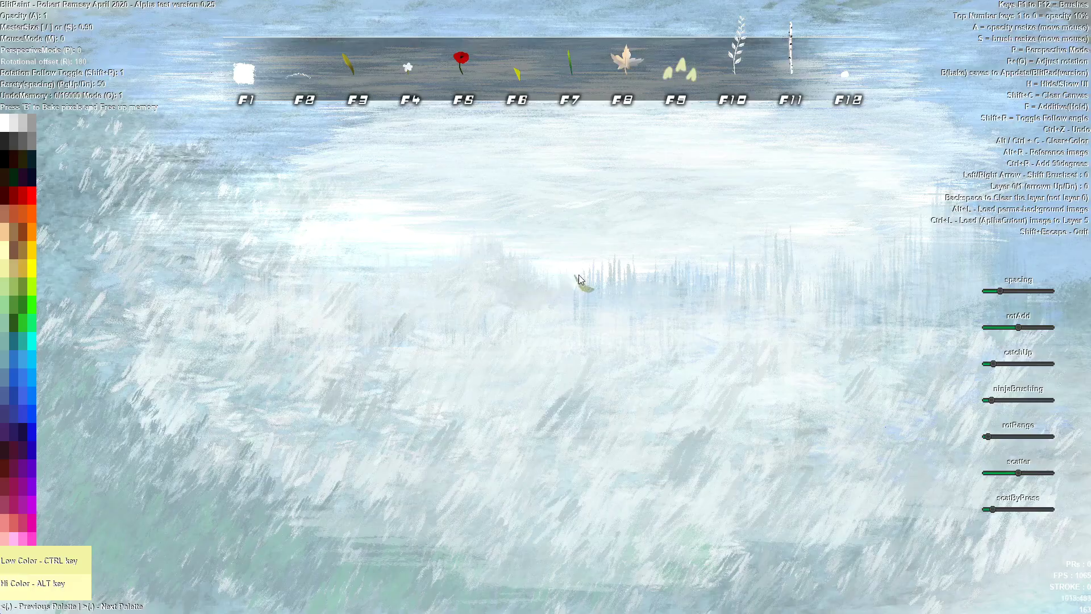
- Load LineArtImage.png as the alpha cutout image on layer 5 and return to BlitPaint
key(ctrl+l)
scroll(520, 161, down, 10)
double_click(203, 234)
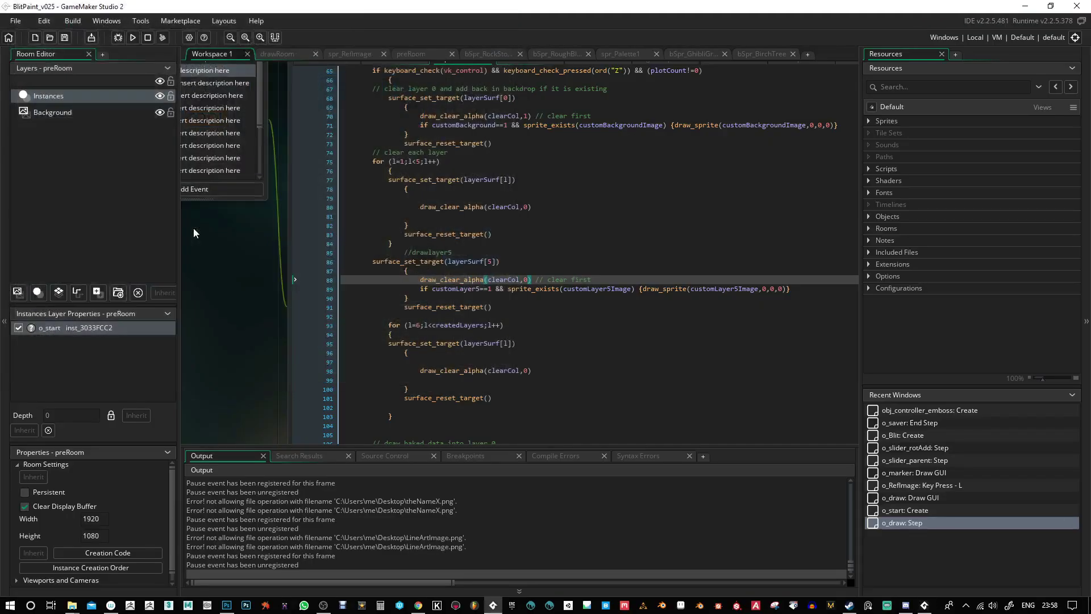
click(922, 601)
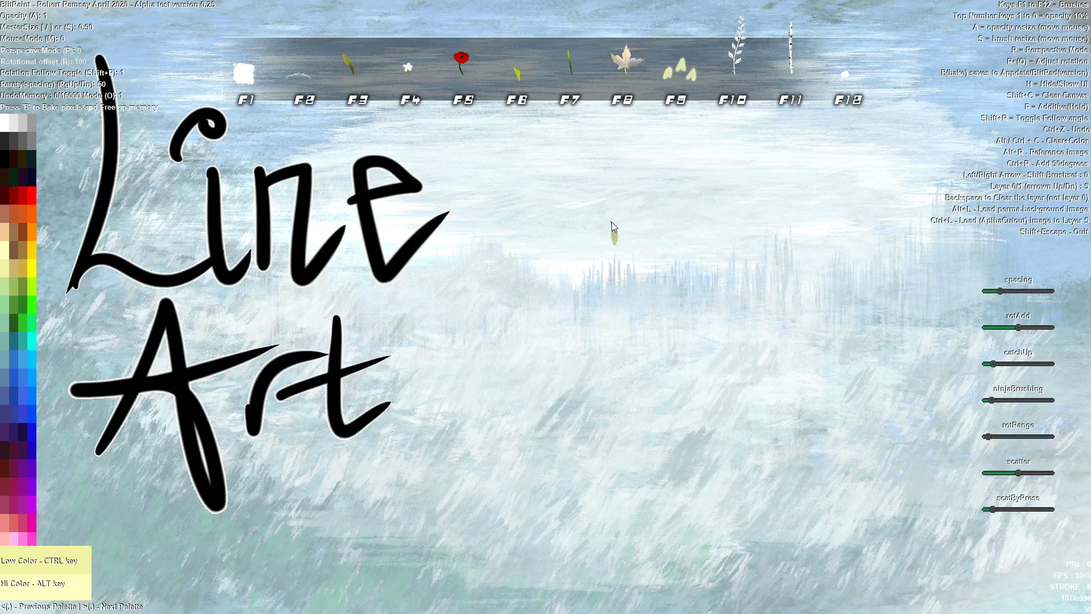
- Paint leaves over the word "Line" on layer 5 and more leaves behind the lettering on layer 4
drag(333, 173, 332, 190)
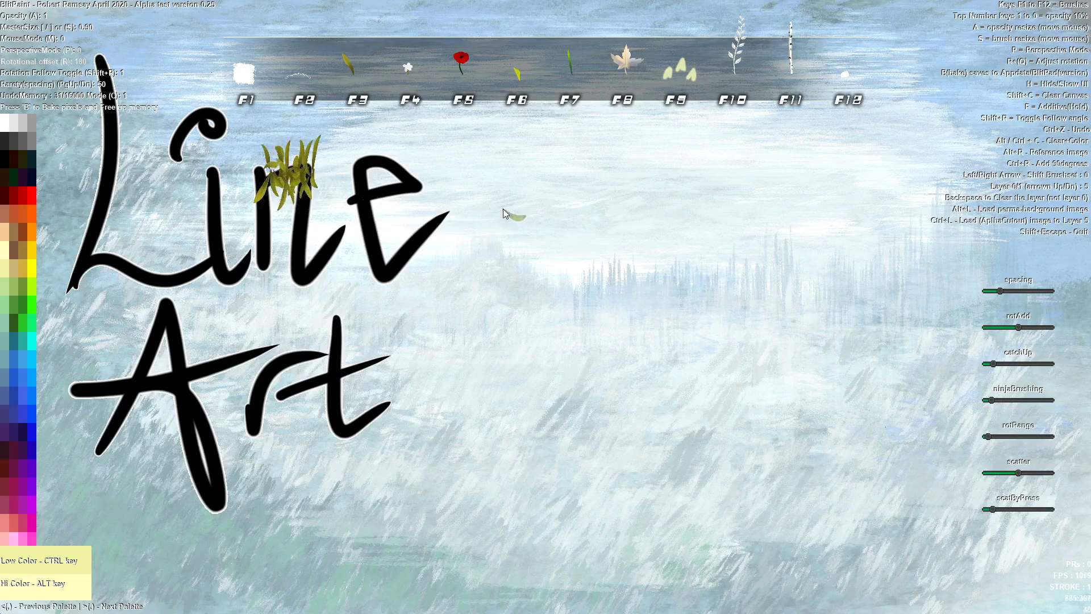
mouse_move(415, 211)
mouse_down()
mouse_move(378, 201)
mouse_move(378, 175)
mouse_move(409, 203)
mouse_move(361, 156)
mouse_move(402, 205)
mouse_move(348, 215)
mouse_move(421, 270)
mouse_move(366, 275)
mouse_move(461, 230)
mouse_move(428, 280)
mouse_move(397, 225)
mouse_up()
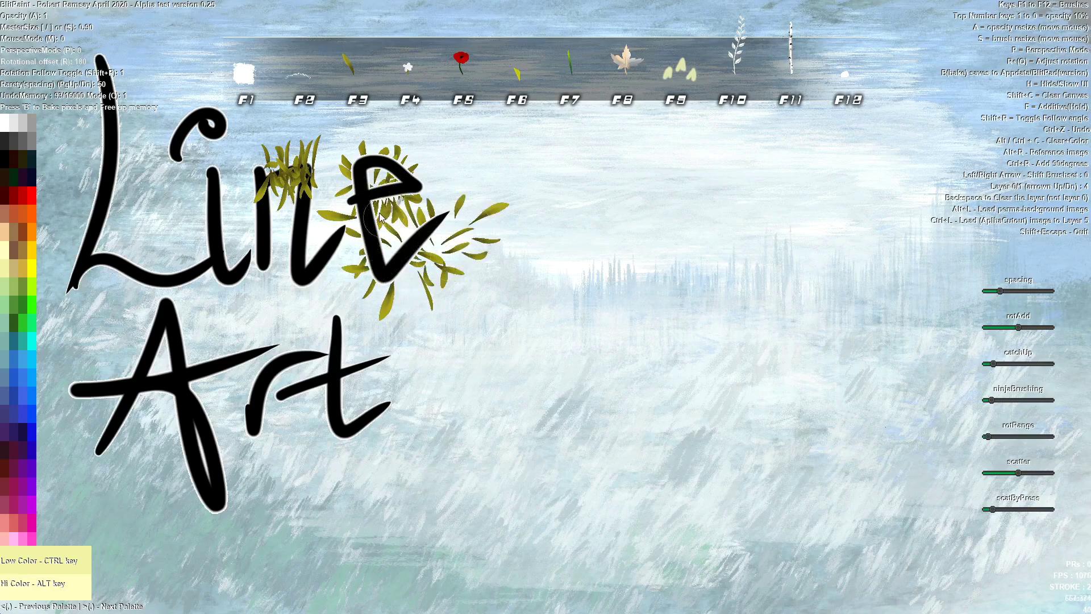
mouse_move(418, 186)
mouse_down()
mouse_move(434, 162)
mouse_move(418, 168)
mouse_move(353, 136)
mouse_move(366, 325)
mouse_move(369, 218)
mouse_move(387, 233)
mouse_move(309, 267)
mouse_move(301, 261)
mouse_move(312, 216)
mouse_move(229, 153)
mouse_up()
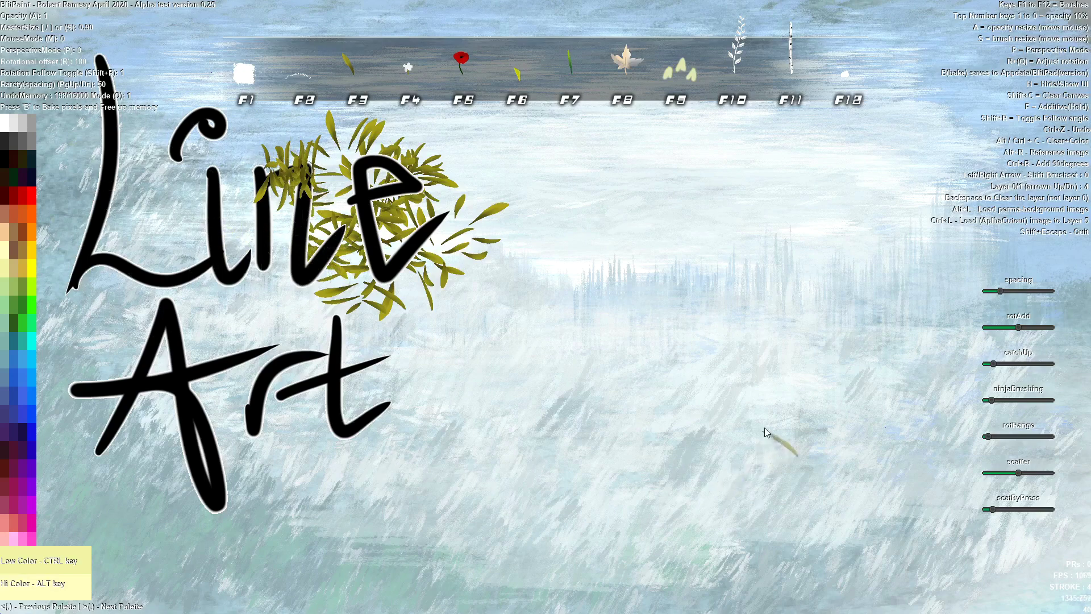
- Undo the test leaf strokes and clear the line art from layer 5
key(ctrl+z)
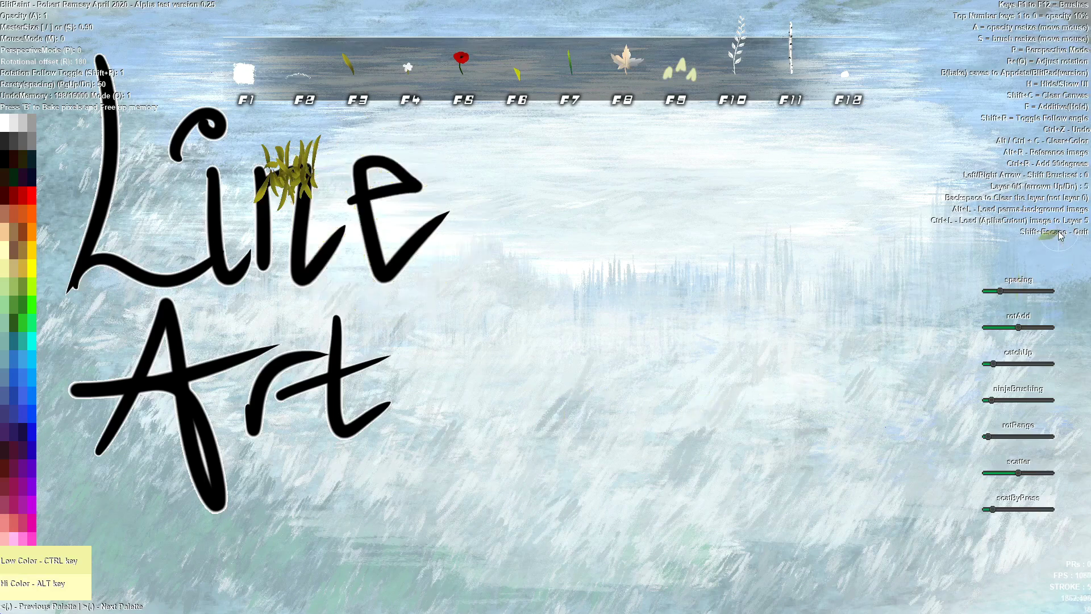
key(BackSpace)
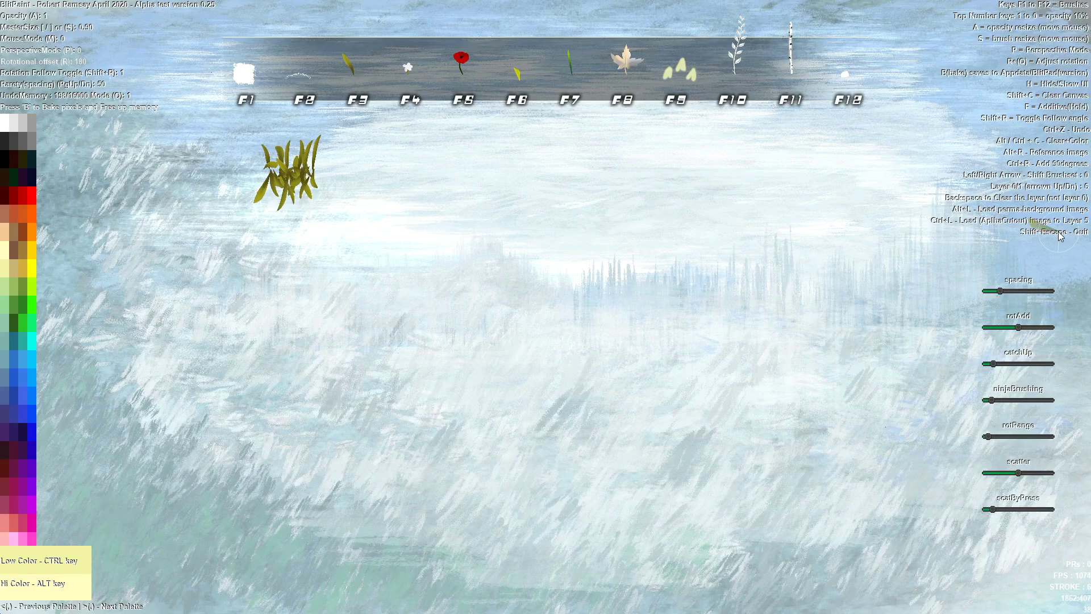
key(ctrl+z)
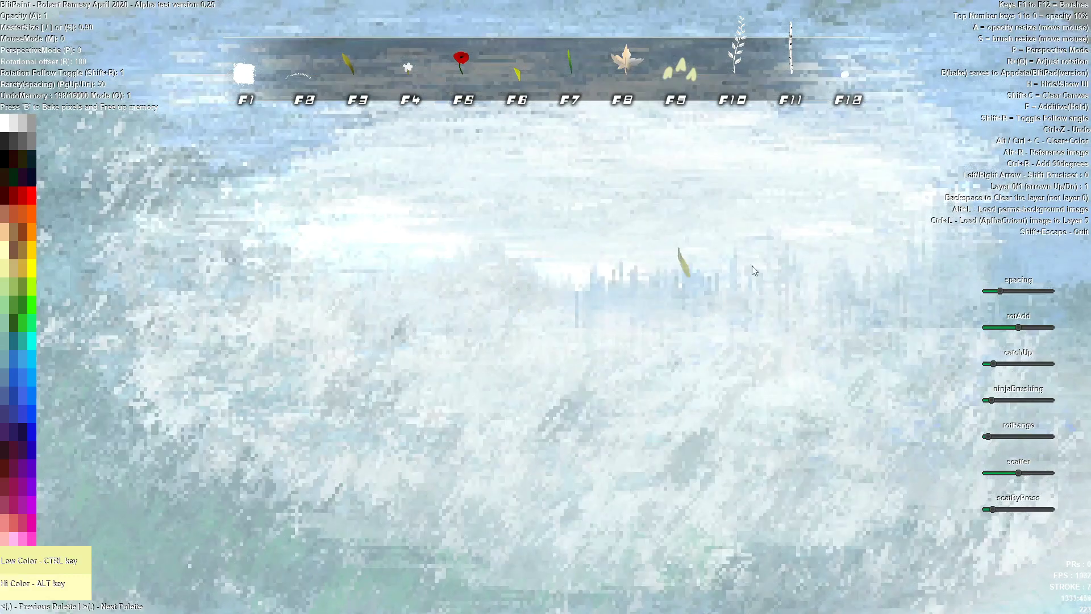
- Paint a short row of leaves in the middle of the pixelated background and bake the pixels twice
mouse_move(568, 325)
mouse_down()
mouse_move(623, 351)
mouse_move(594, 325)
mouse_up()
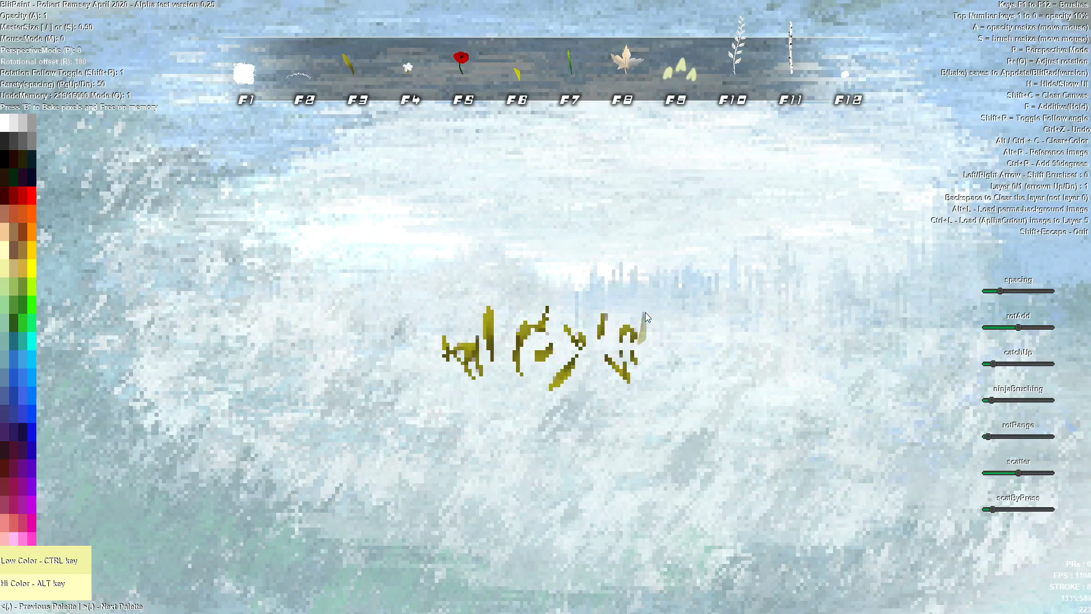
key(b)
key(b)
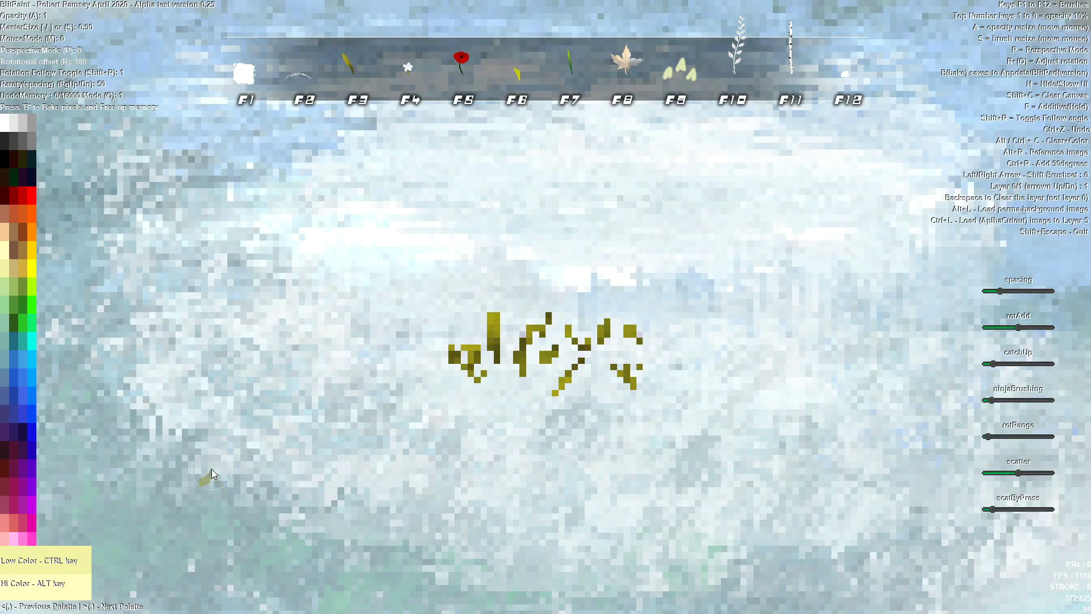
- Clear the canvas and paint a loose cluster of leaves left of the centre on layer 1
key(shift+c)
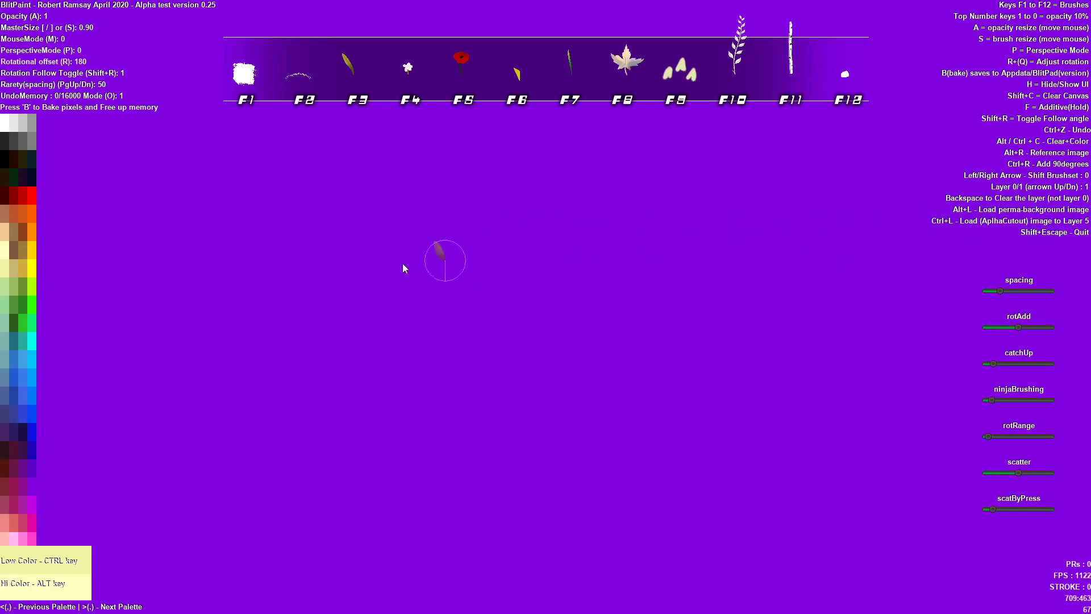
mouse_move(393, 227)
mouse_down()
mouse_move(468, 429)
mouse_move(520, 284)
mouse_move(415, 255)
mouse_move(459, 433)
mouse_move(361, 338)
mouse_move(482, 296)
mouse_up()
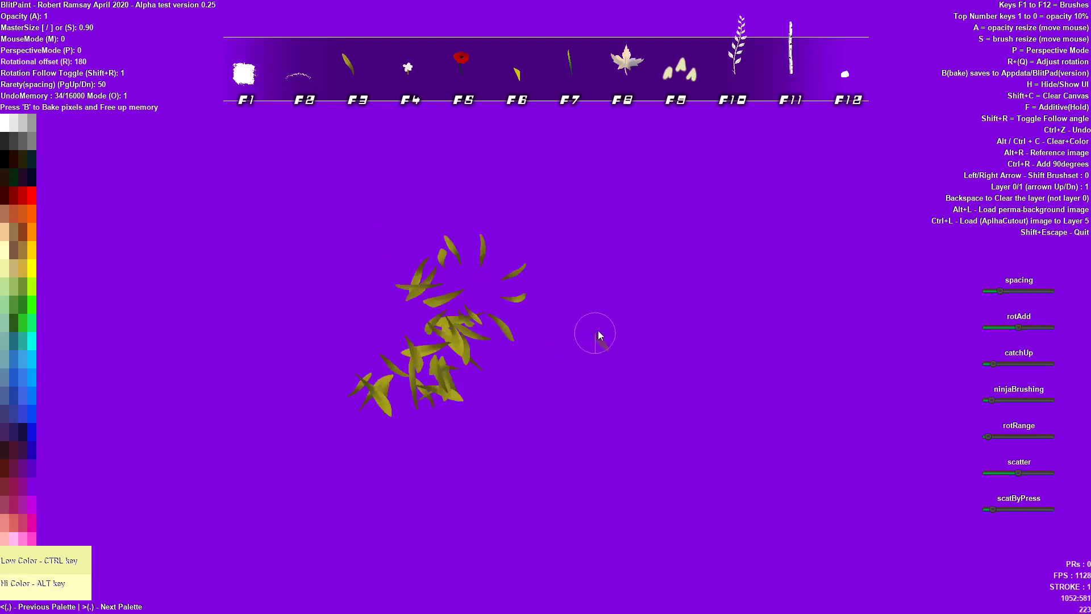
- Save the painting to the Desktop as Demo.png and return to the BlitPaint window
key(ctrl+s)
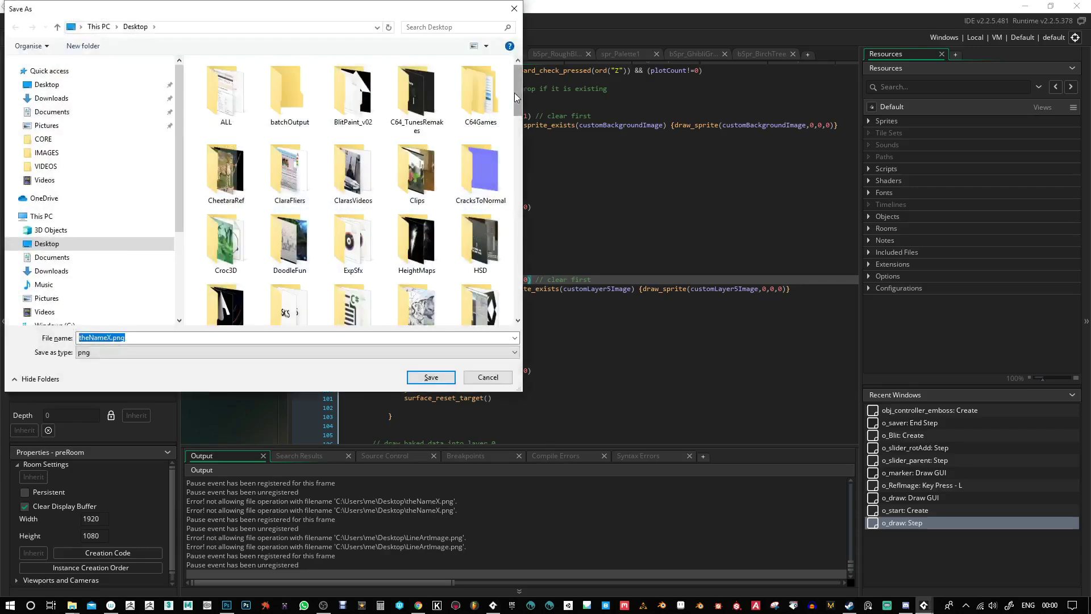
click(113, 337)
key(shift+Home)
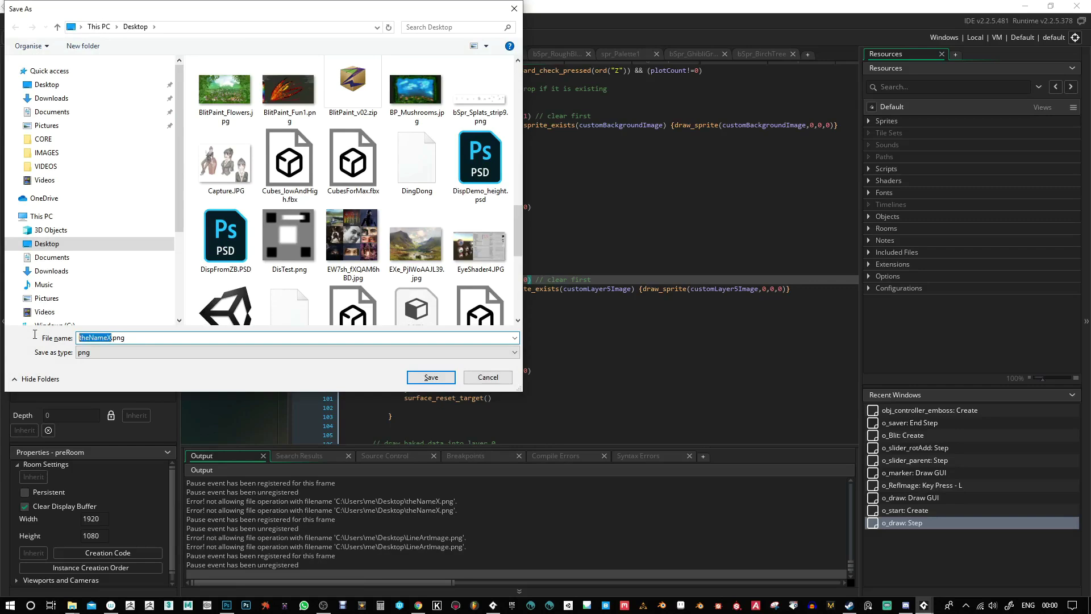
text(De)
key(BackSpace)
click(189, 340)
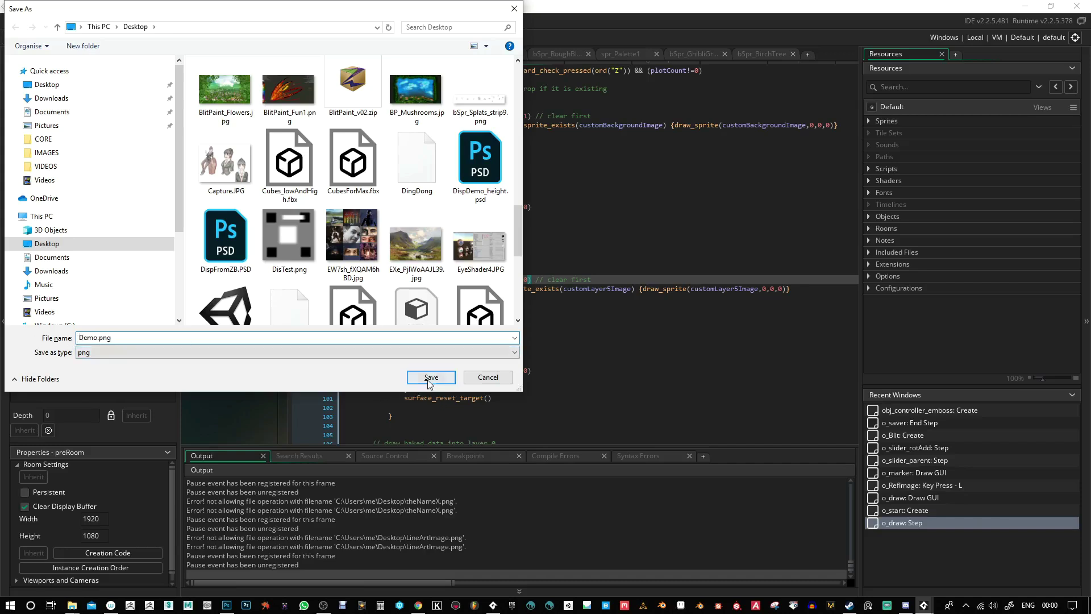
click(428, 382)
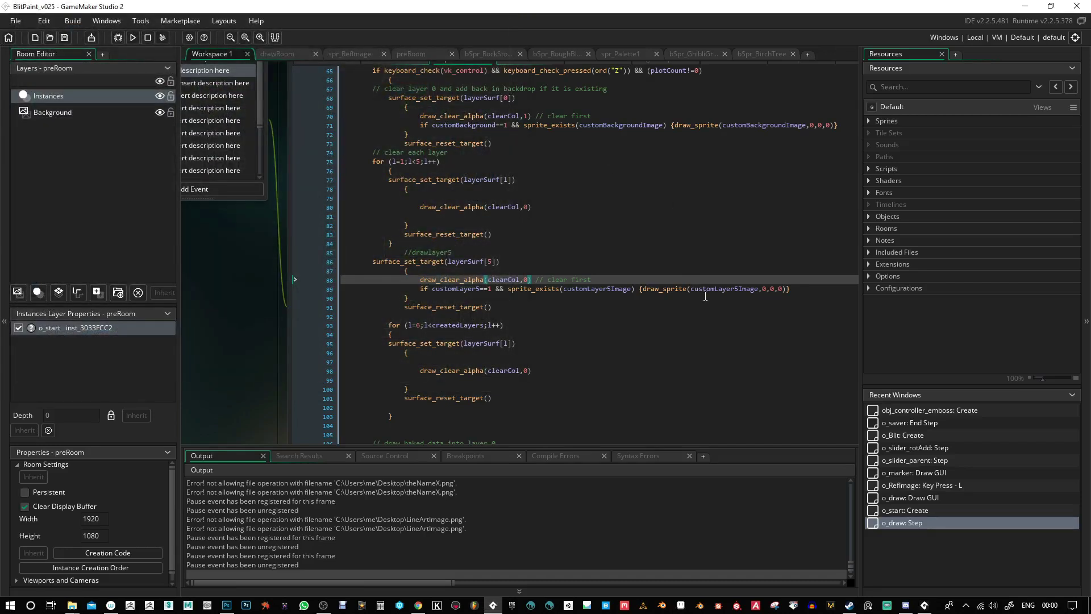
click(926, 597)
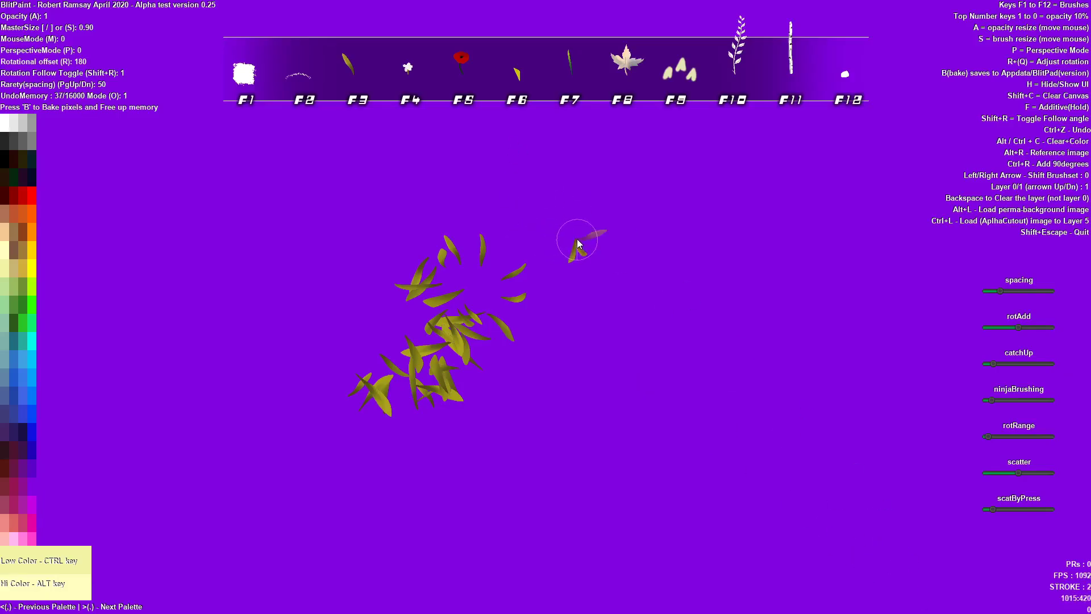
- Clear the canvas and load Demo.png from the Desktop as the layer 5 cutout image
key(shift+c)
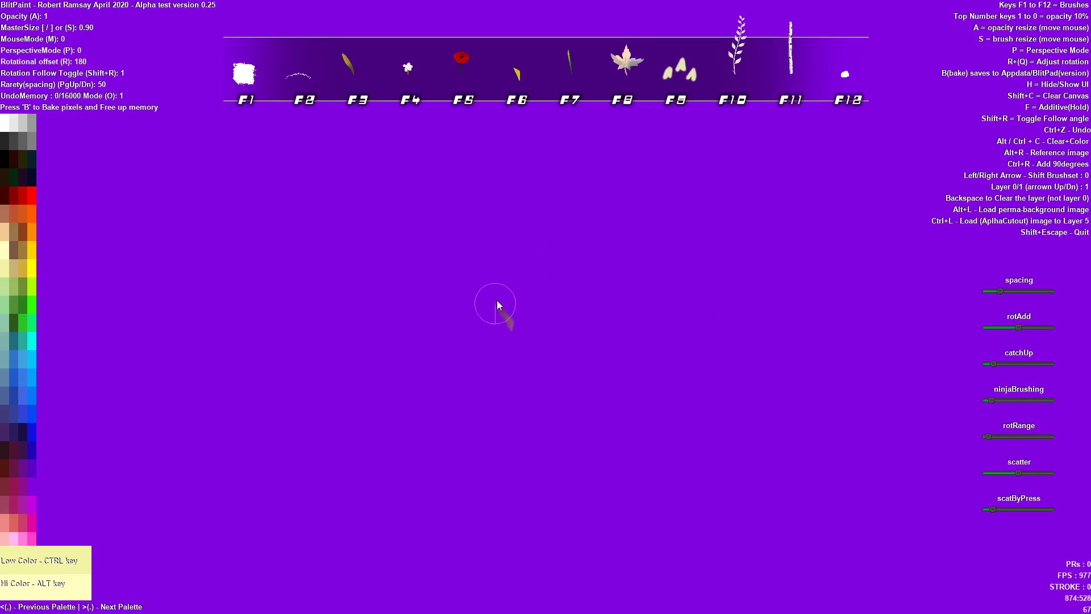
key(ctrl+l)
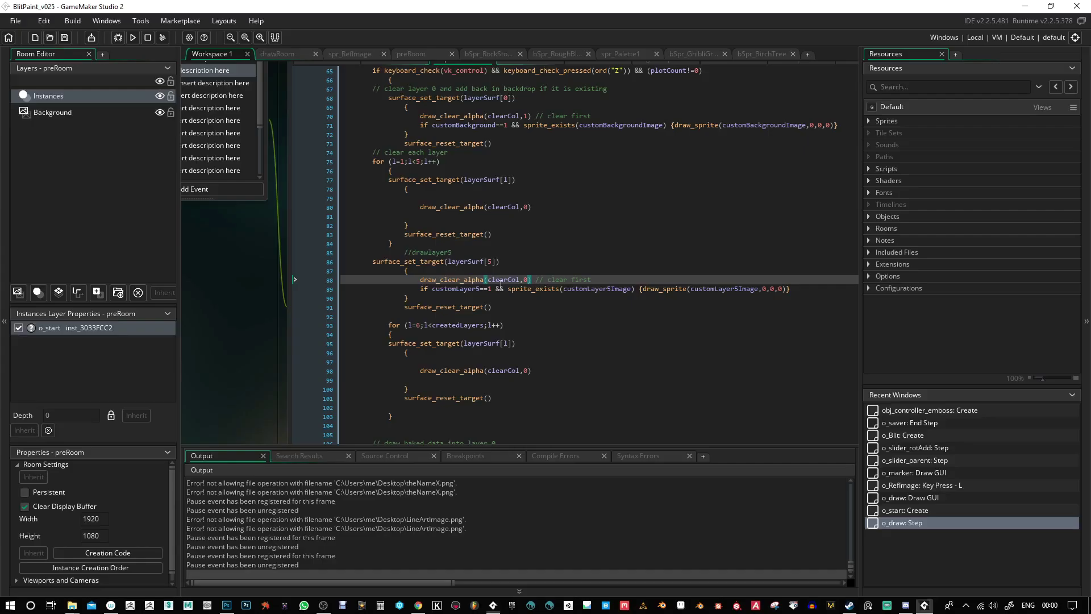
drag(520, 91, 518, 245)
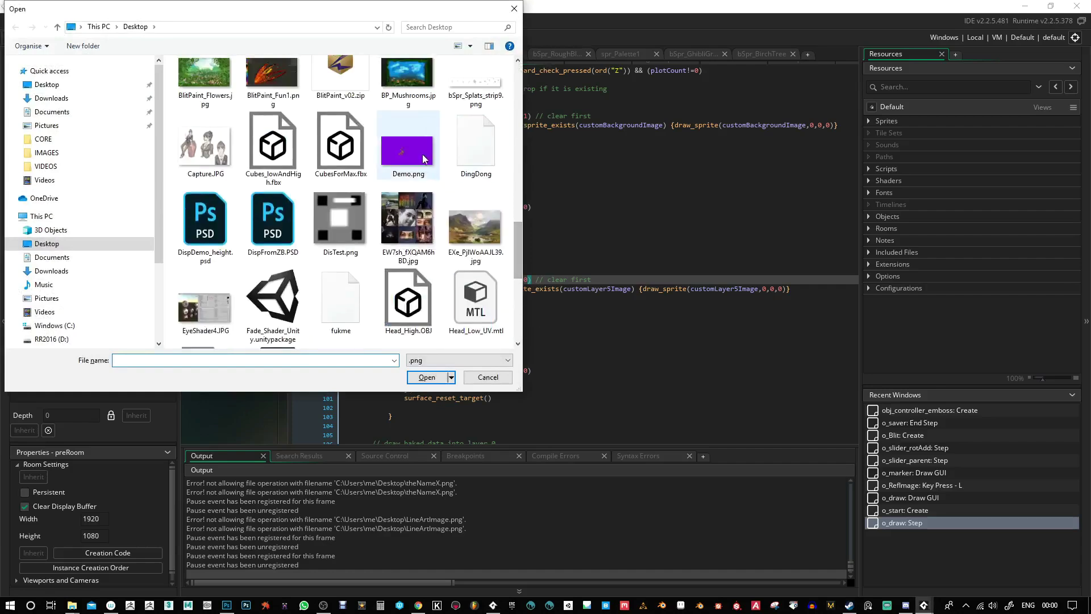
key(Escape)
click(920, 607)
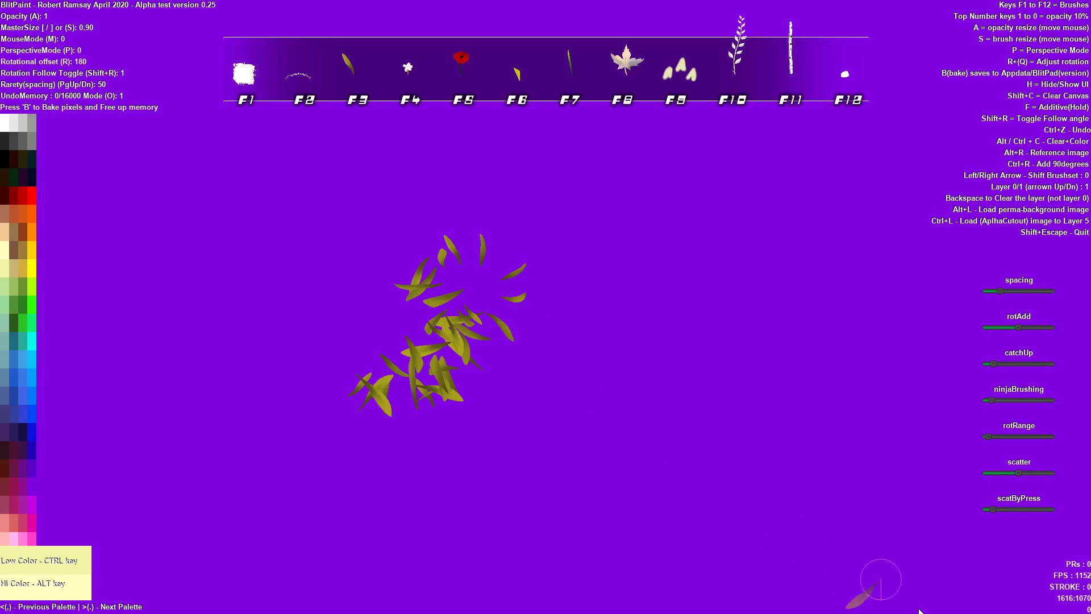
- Clear the canvas and set both the low and high colours to golden ochre
mouse_move(520, 322)
mouse_down()
mouse_move(485, 303)
mouse_move(330, 367)
mouse_move(439, 244)
mouse_move(374, 388)
mouse_move(545, 341)
mouse_move(581, 180)
mouse_move(759, 294)
mouse_move(868, 112)
mouse_move(668, 206)
mouse_up()
key(shift+c)
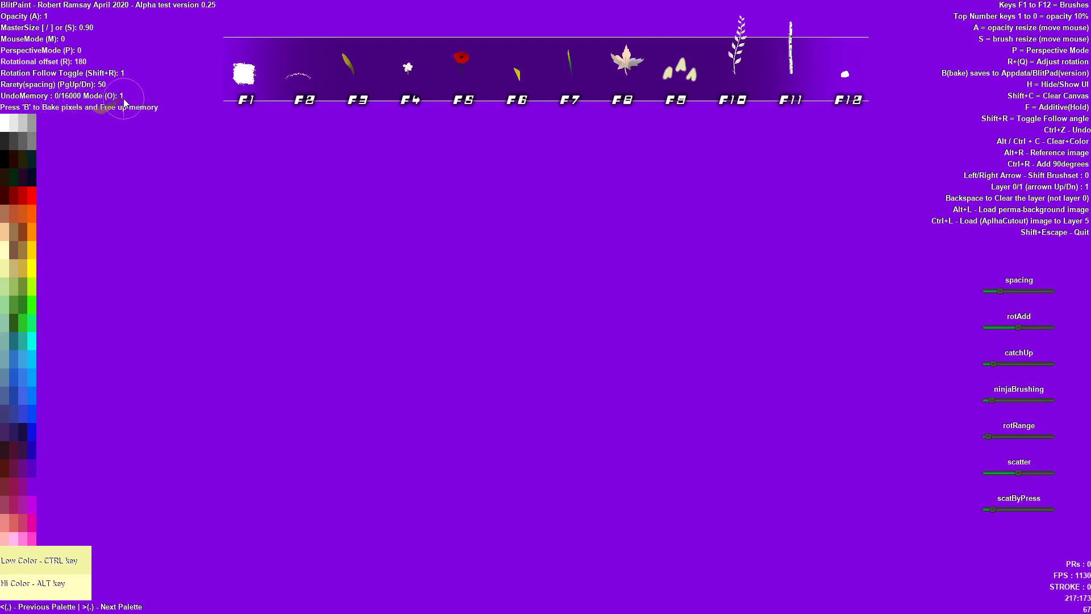
key(ctrl)
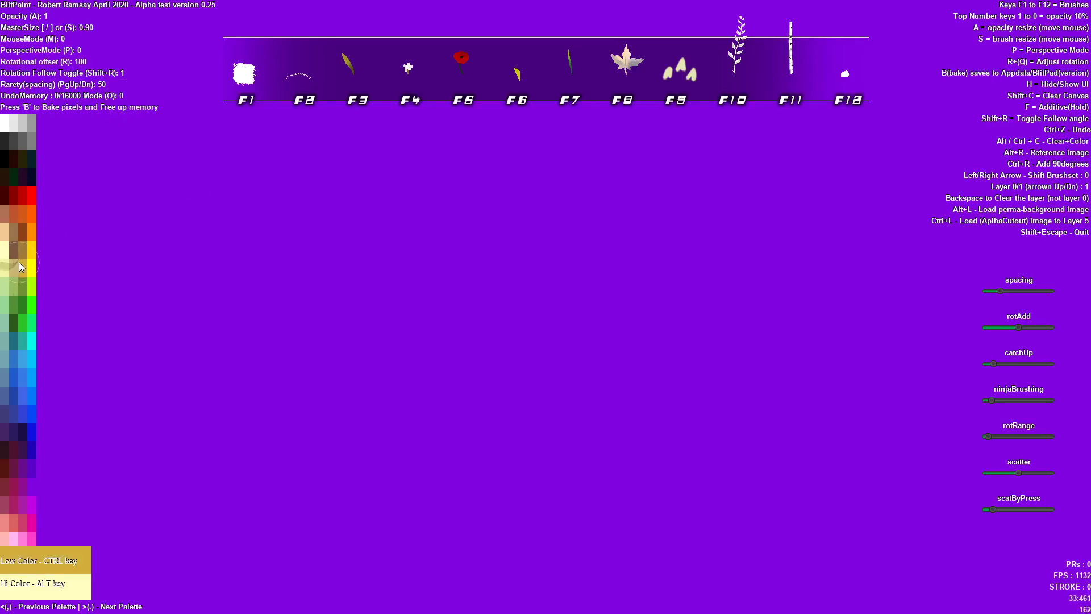
key(alt)
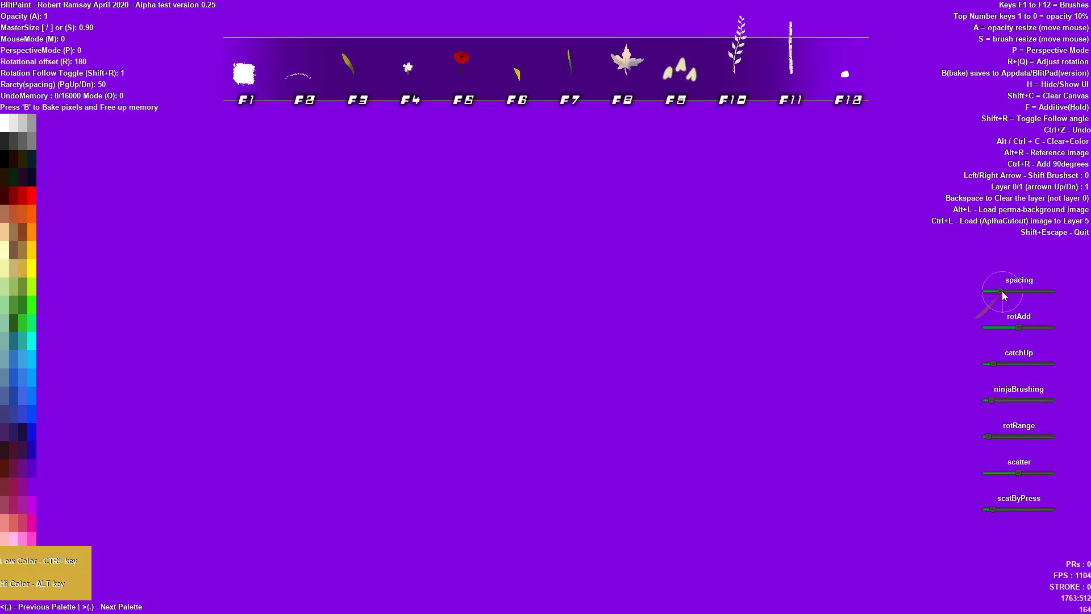
- Paint a thick wavy test stroke left of the centre with the F1 brush and undo it
key(F1)
mouse_move(414, 322)
mouse_down()
mouse_move(472, 400)
mouse_move(531, 250)
mouse_move(577, 281)
mouse_up()
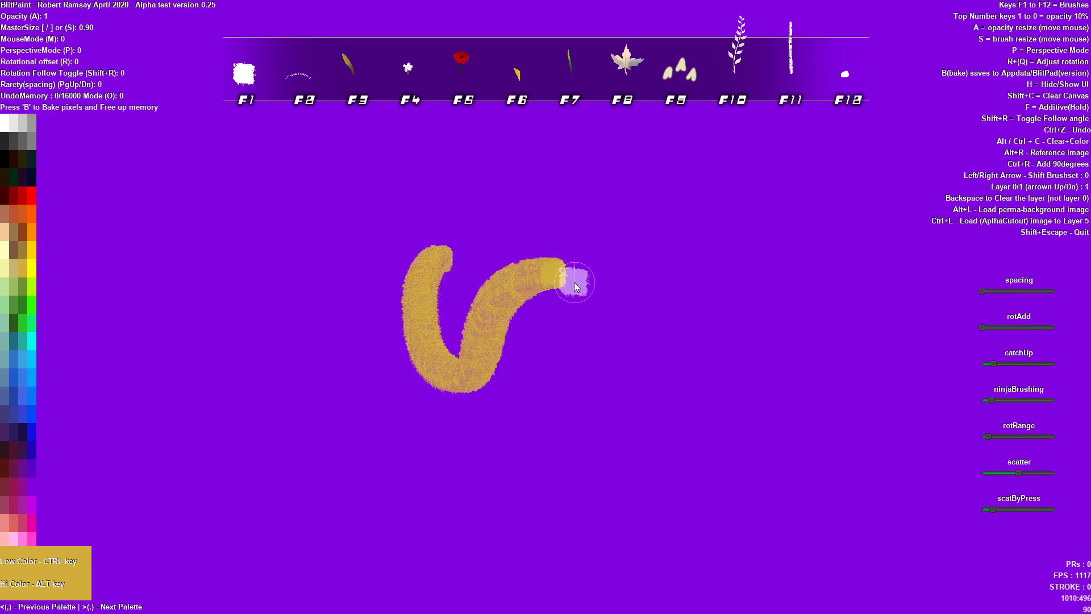
key(ctrl+z)
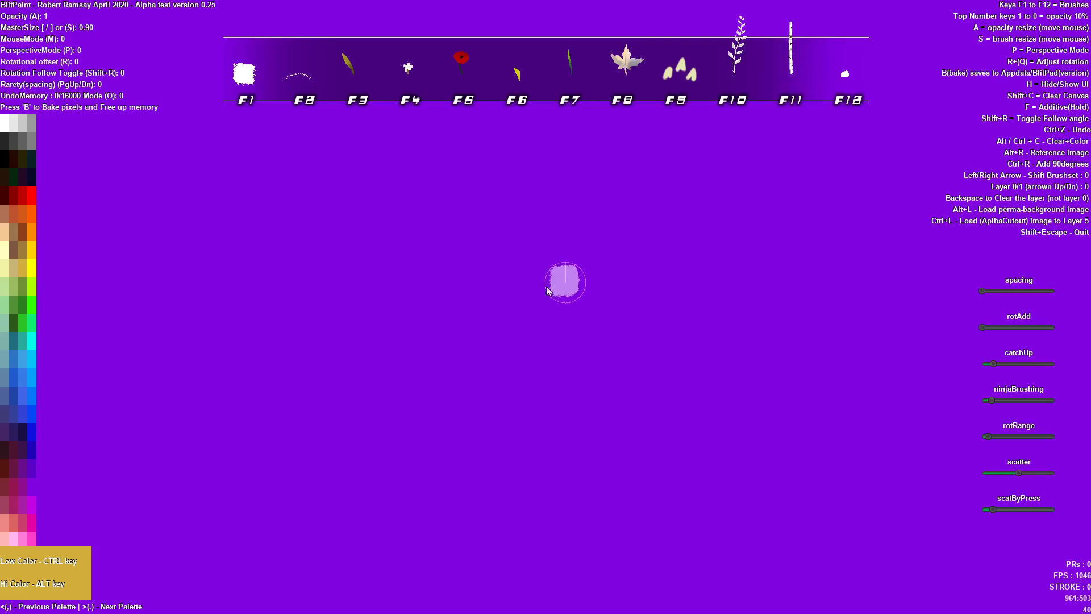
- Reduce the brush's master size to 0.30, scribble thin looping lines in the upper-left area and clear the canvas
key(s)
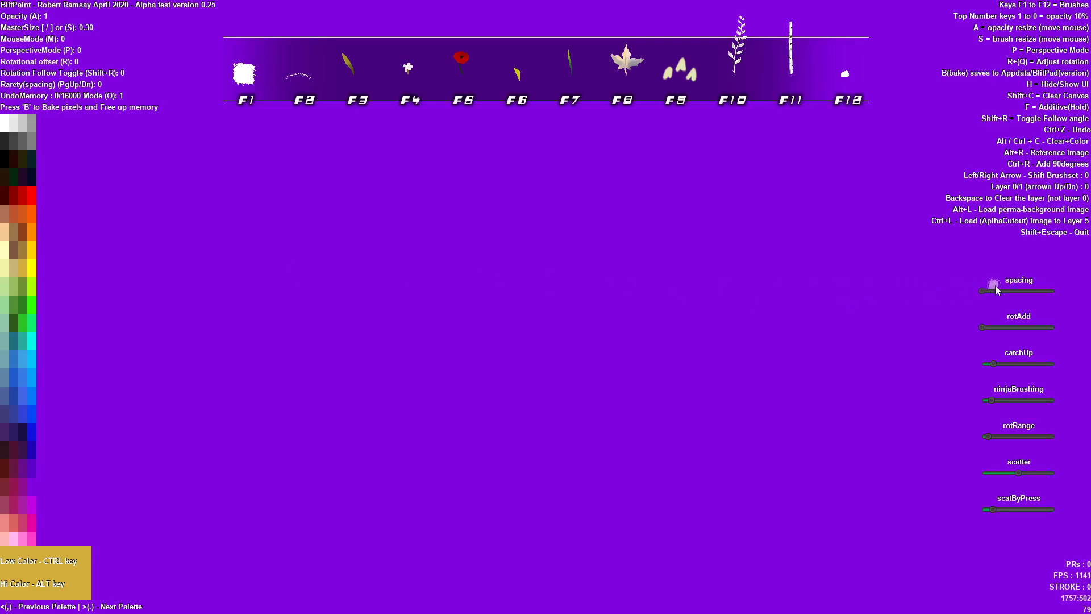
mouse_move(75, 215)
mouse_down()
mouse_move(130, 195)
mouse_move(89, 166)
mouse_move(145, 166)
mouse_move(78, 159)
mouse_move(100, 194)
mouse_move(117, 172)
mouse_move(100, 259)
mouse_move(123, 228)
mouse_move(179, 324)
mouse_move(165, 275)
mouse_move(245, 236)
mouse_move(259, 206)
mouse_move(282, 361)
mouse_up()
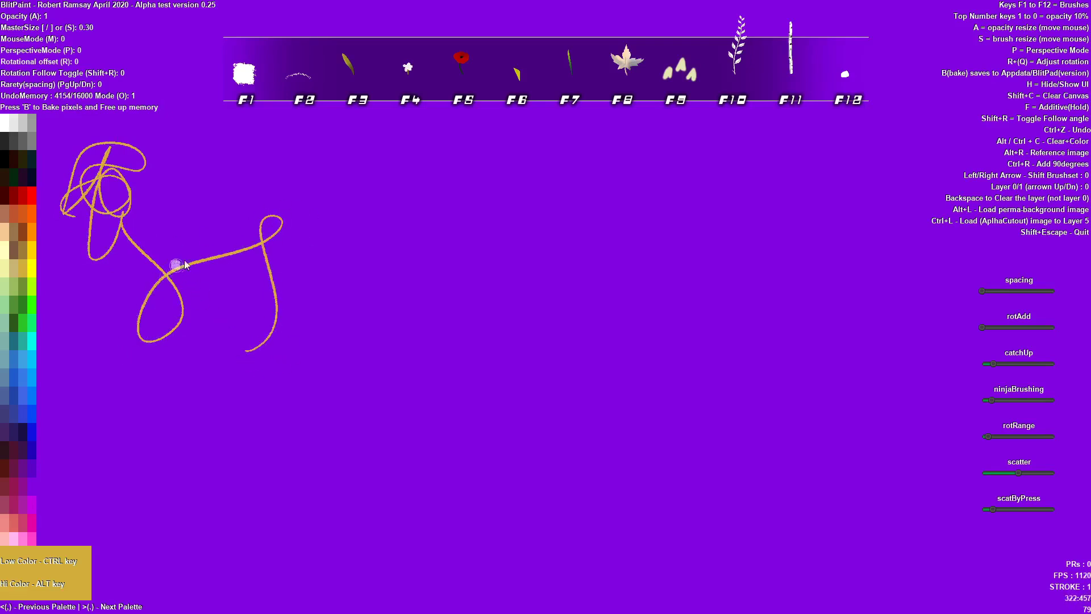
mouse_move(243, 208)
mouse_down()
mouse_move(252, 286)
mouse_move(308, 303)
mouse_up()
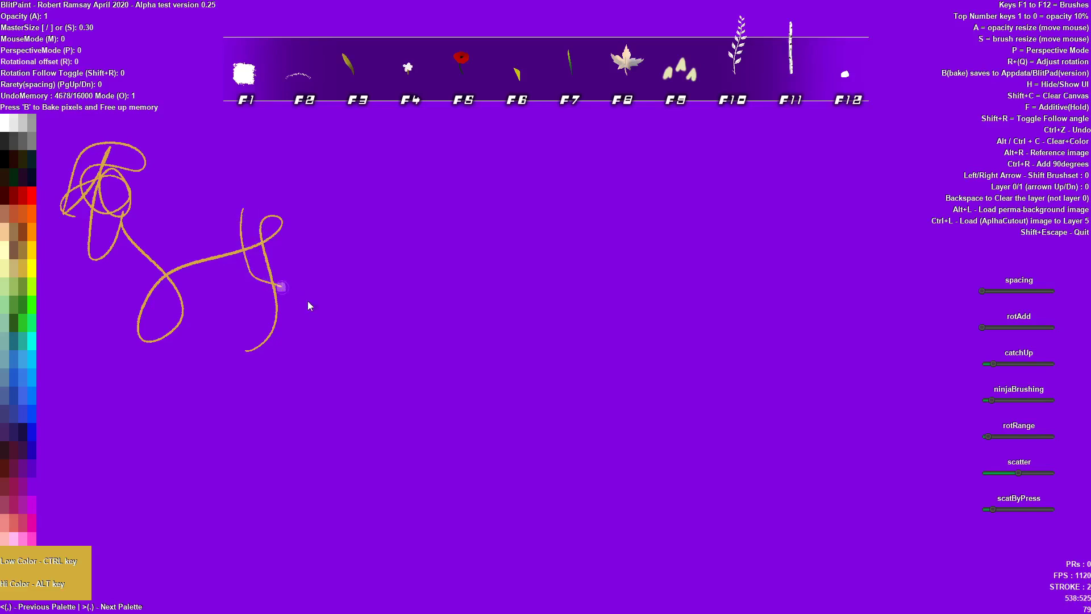
key(shift+c)
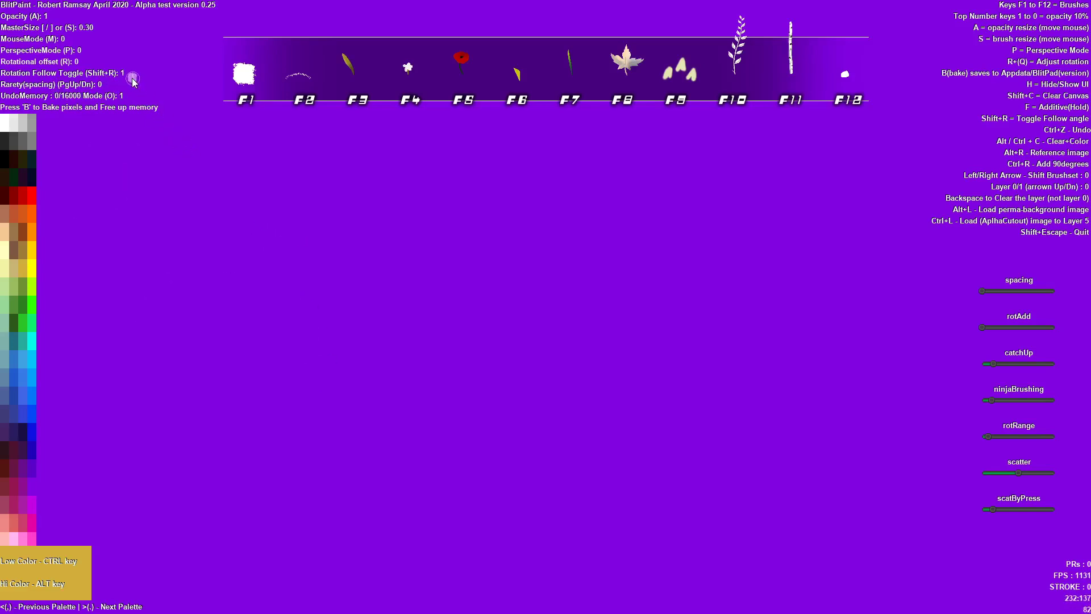
- Turn on rotation follow, mouse mode and perspective mode, and set the rotational offset to 334.60
key(shift+r)
key(r)
key(r)
key(r)
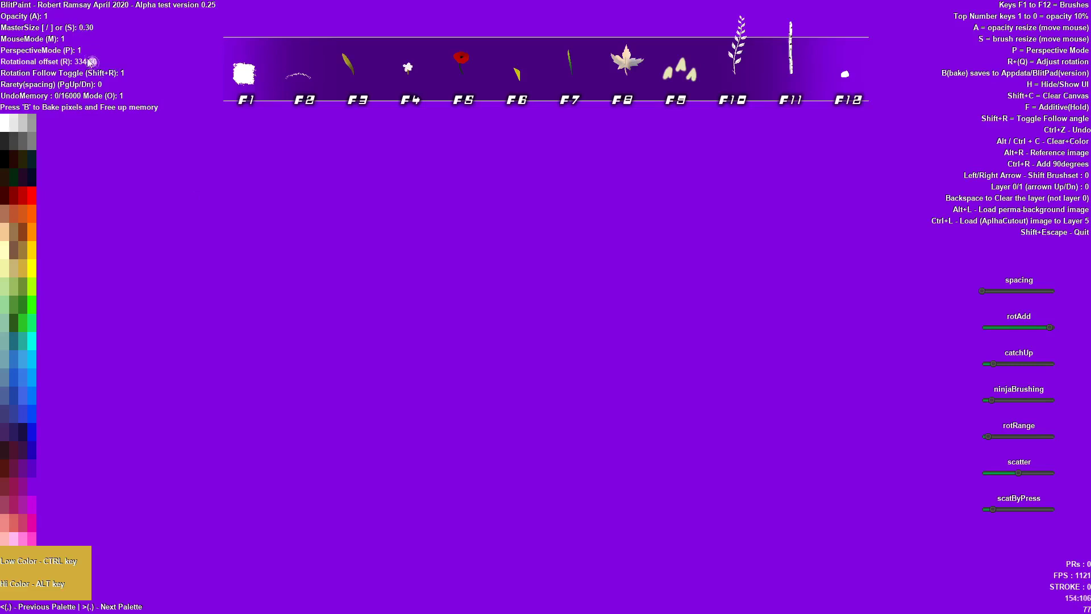
- Paint several long looping strokes across the canvas in perspective mode and clear the canvas
mouse_move(317, 260)
mouse_down()
mouse_move(518, 411)
mouse_move(304, 435)
mouse_move(616, 398)
mouse_move(817, 564)
mouse_up()
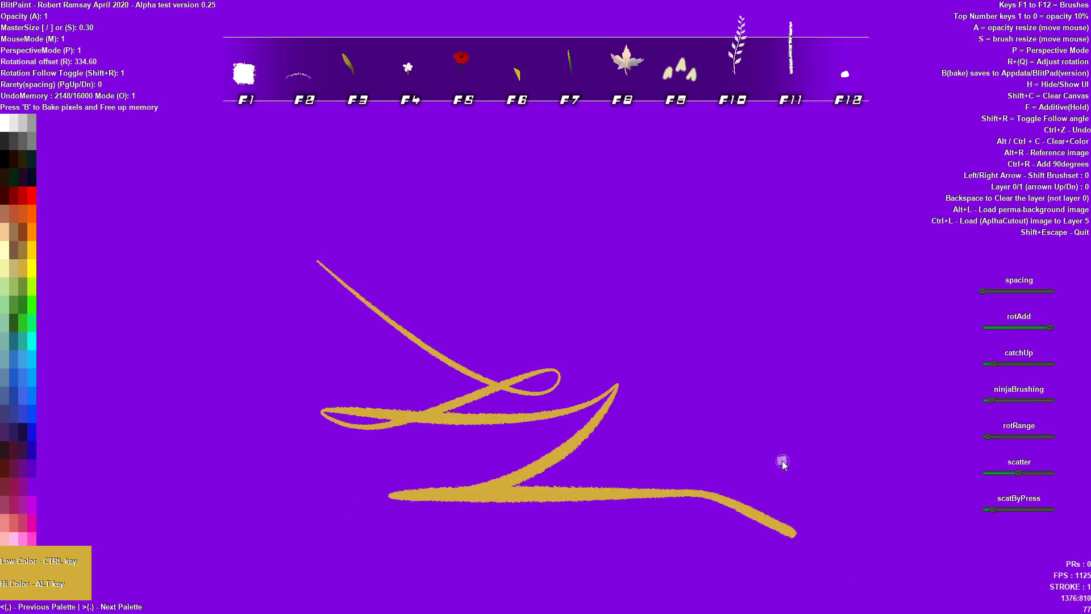
mouse_move(574, 291)
mouse_down()
mouse_move(690, 416)
mouse_move(824, 444)
mouse_move(987, 553)
mouse_move(1061, 551)
mouse_move(1065, 562)
mouse_move(1035, 563)
mouse_move(1072, 549)
mouse_move(1060, 567)
mouse_move(1084, 560)
mouse_move(1066, 570)
mouse_move(1075, 566)
mouse_move(941, 550)
mouse_up()
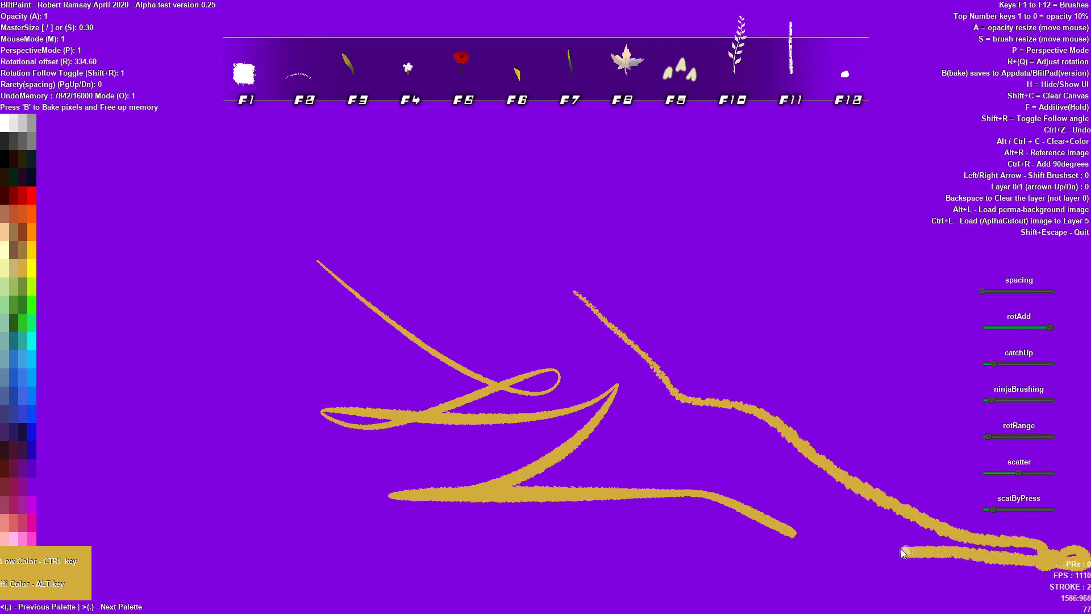
mouse_move(879, 456)
mouse_down()
mouse_move(882, 385)
mouse_move(854, 298)
mouse_move(769, 267)
mouse_move(711, 354)
mouse_move(703, 503)
mouse_move(580, 461)
mouse_move(756, 325)
mouse_up()
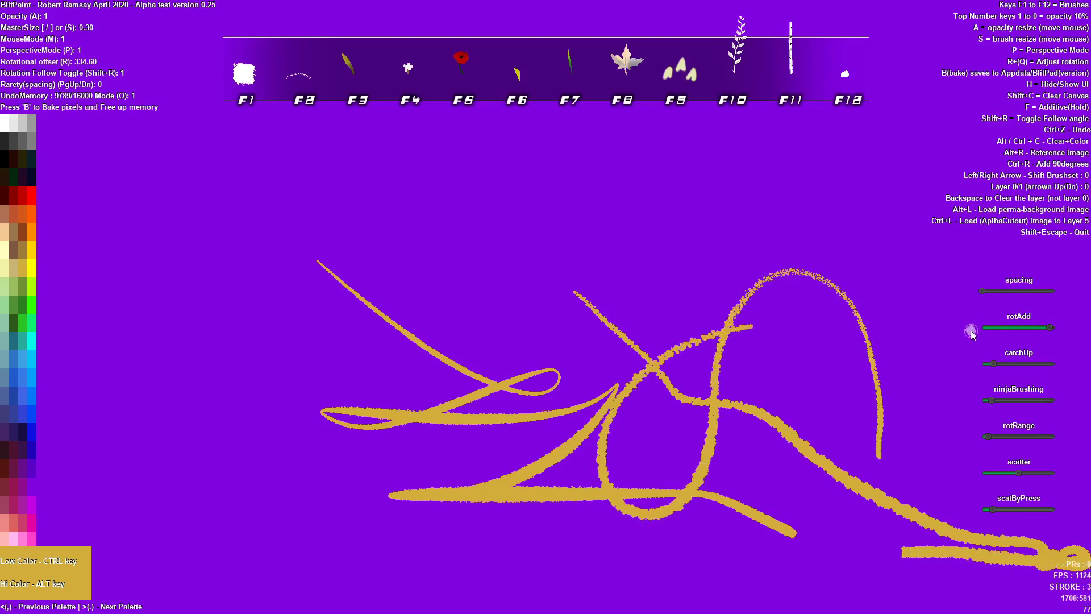
mouse_move(641, 246)
mouse_down()
mouse_move(651, 337)
mouse_move(587, 284)
mouse_move(555, 239)
mouse_move(539, 480)
mouse_move(518, 265)
mouse_move(499, 458)
mouse_move(474, 275)
mouse_move(383, 378)
mouse_move(362, 241)
mouse_up()
key(alt+Tab)
key(alt+Tab)
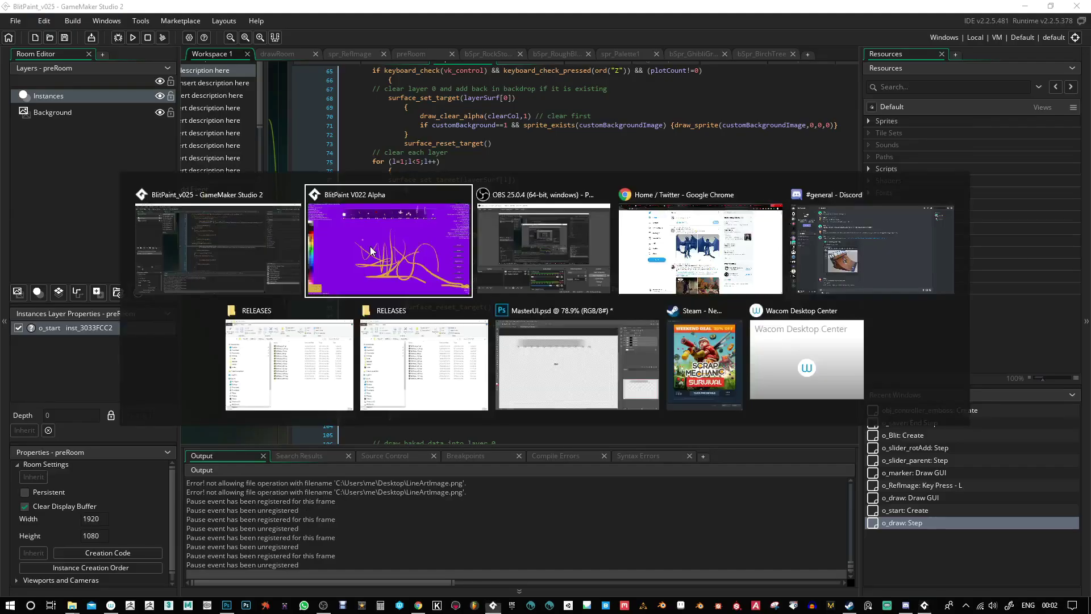
key(shift+c)
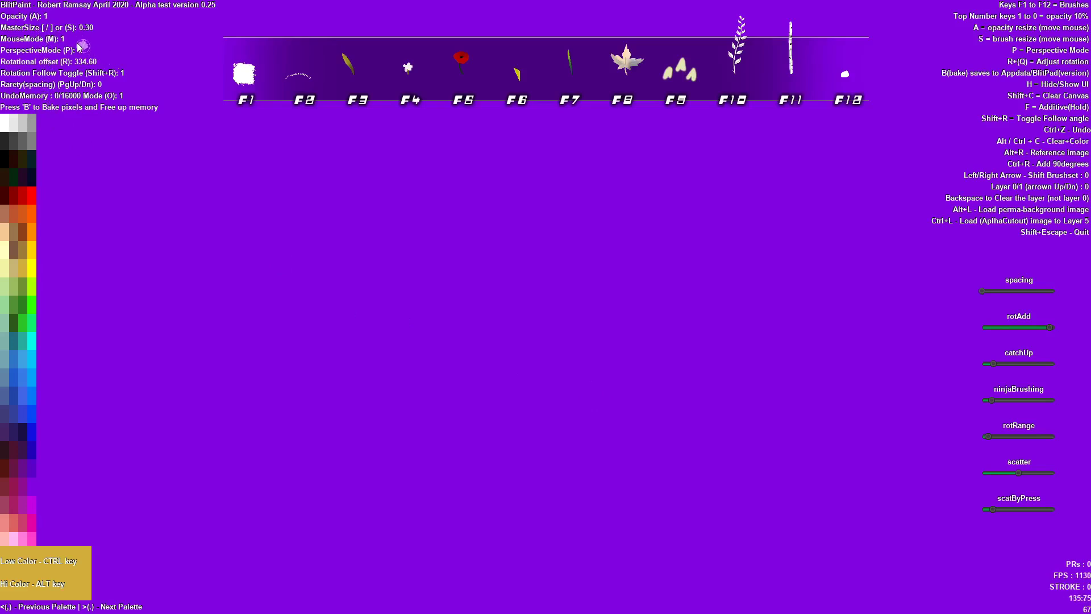
- Enlarge the brush to a master size of 2.16
key(s)
key(bracketright)
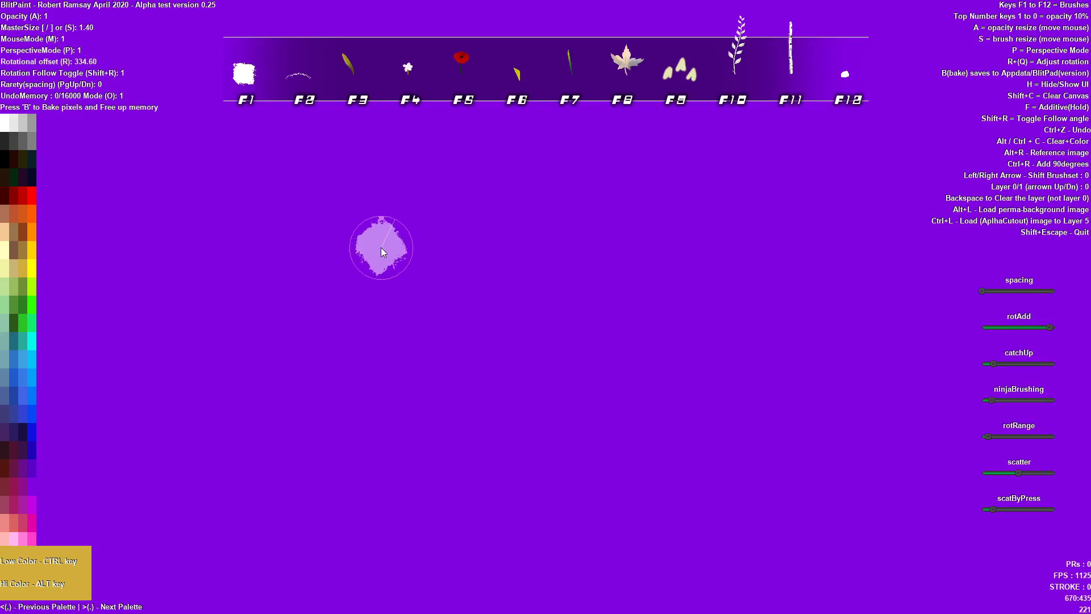
key(s)
key(s)
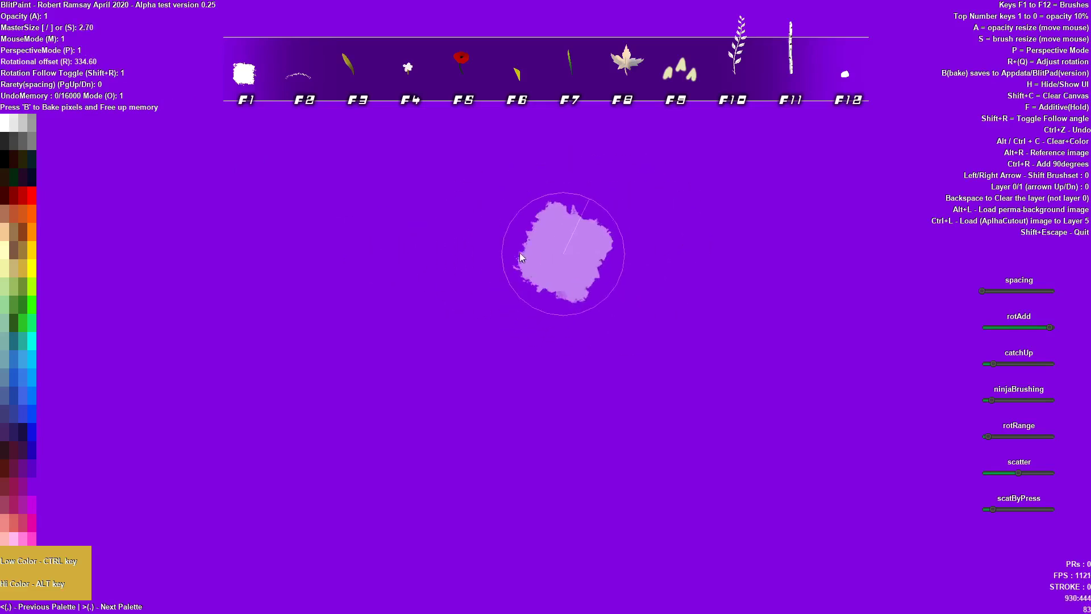
- Set the brush opacity to 0.30 and cover most of the canvas with golden ochre
key(a)
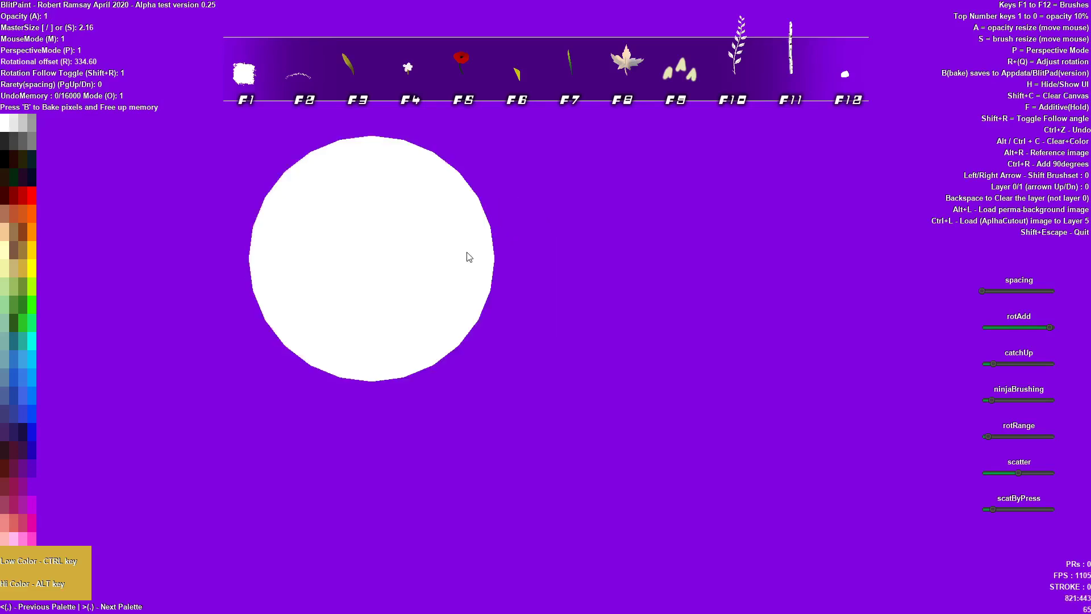
key(a)
key(a)
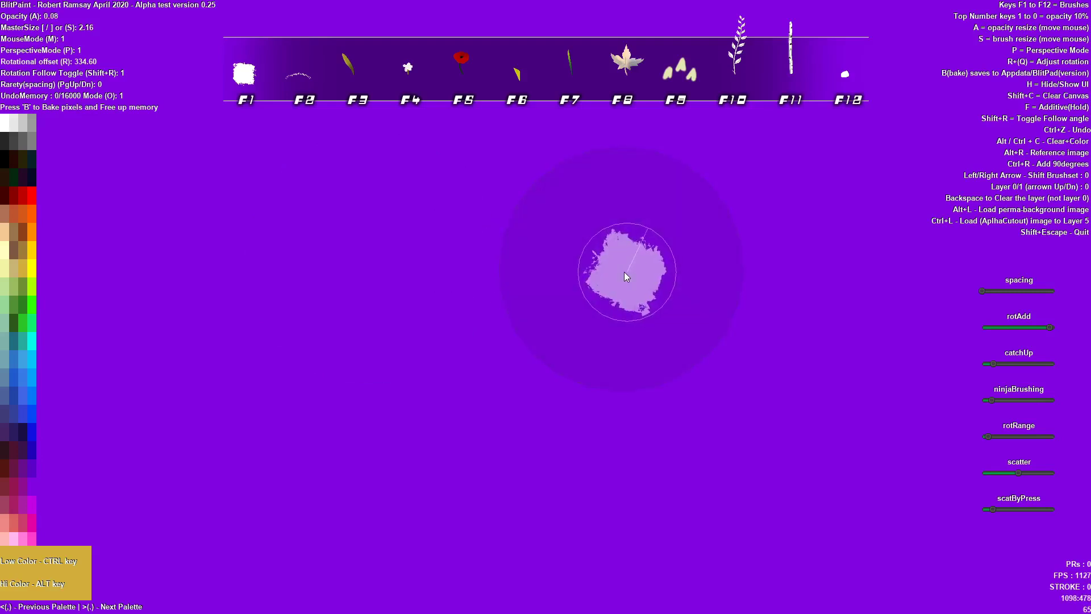
mouse_move(636, 272)
mouse_down()
mouse_move(600, 309)
mouse_move(630, 372)
mouse_move(499, 329)
mouse_move(352, 323)
mouse_up()
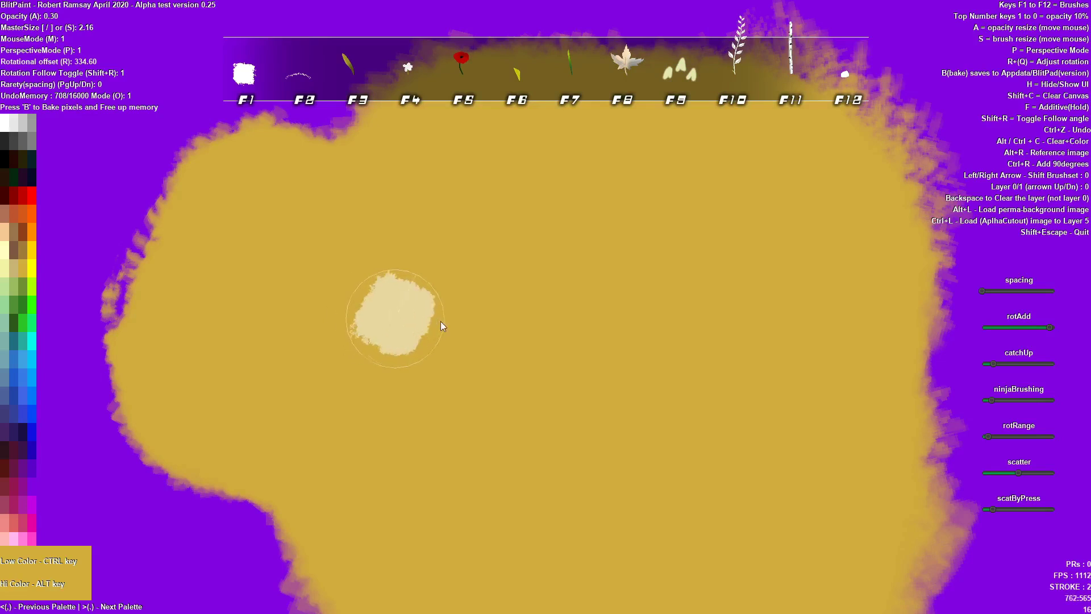
- Lower the opacity to 0.01, brush additive colour over the ochre area and its edges, and clear the canvas
key(a)
mouse_move(456, 309)
mouse_down()
mouse_move(577, 363)
mouse_move(771, 388)
mouse_up()
mouse_move(375, 285)
mouse_down()
mouse_move(395, 419)
mouse_move(465, 437)
mouse_up()
mouse_move(592, 328)
mouse_down()
mouse_move(859, 194)
mouse_move(846, 166)
mouse_move(855, 215)
mouse_move(907, 115)
mouse_move(885, 75)
mouse_move(776, 156)
mouse_move(890, 271)
mouse_move(909, 340)
mouse_move(680, 414)
mouse_up()
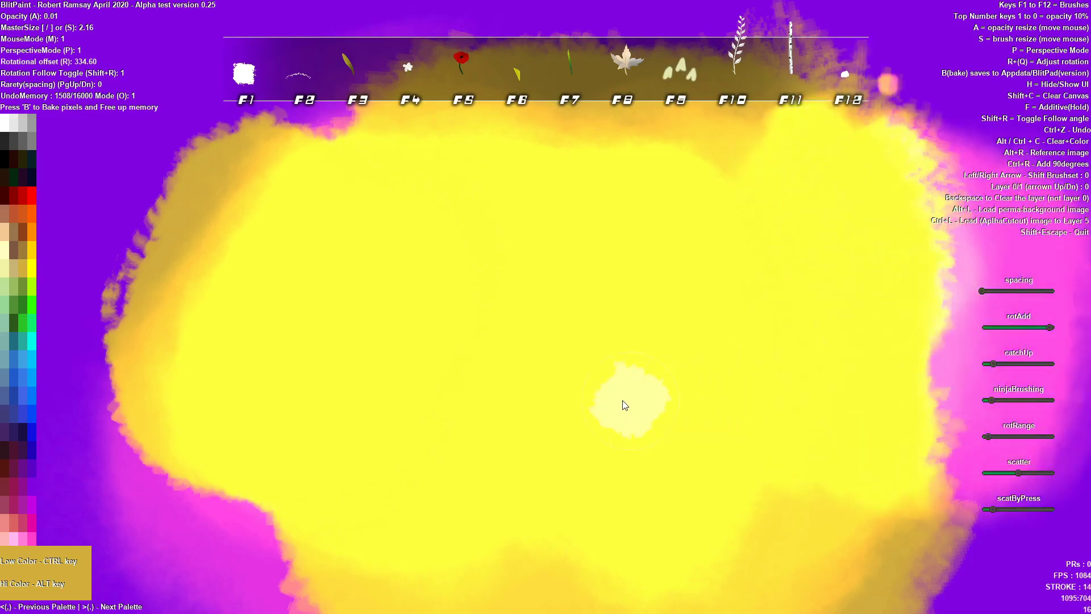
key(shift+c)
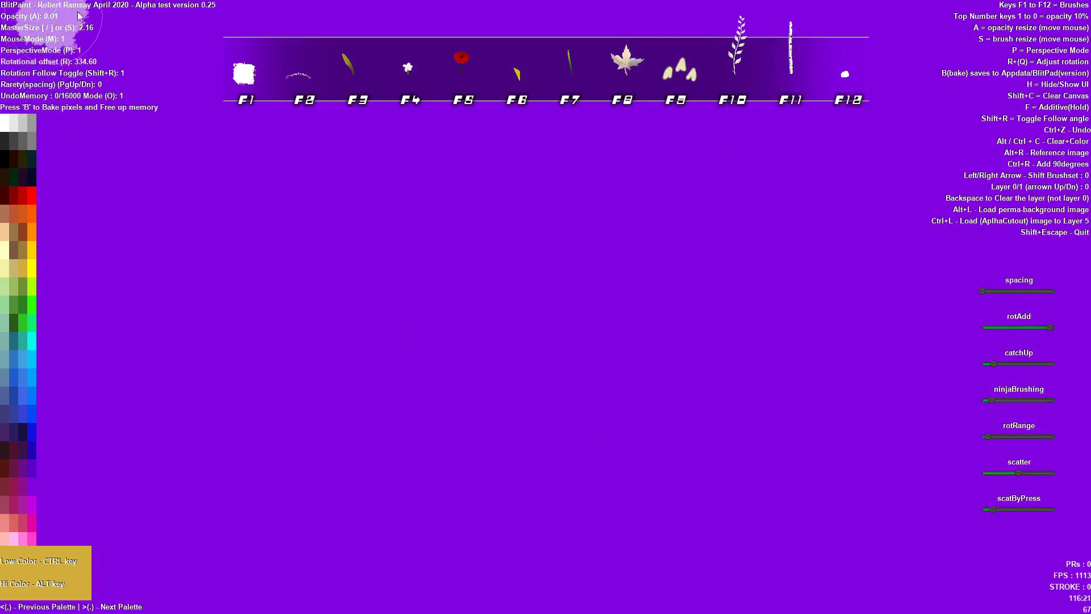
- Shrink the brush to a master size of 0.36
key(bracketleft)
key(bracketleft)
key(bracketleft)
key(bracketleft)
key(bracketleft)
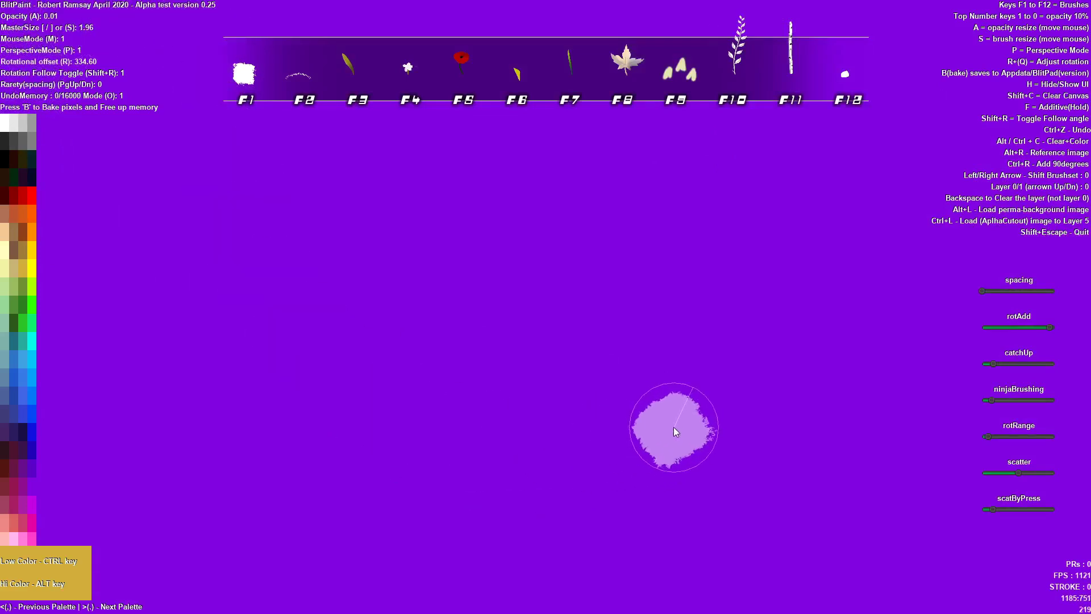
key(bracketleft)
key(bracketleft)
key(bracketleft)
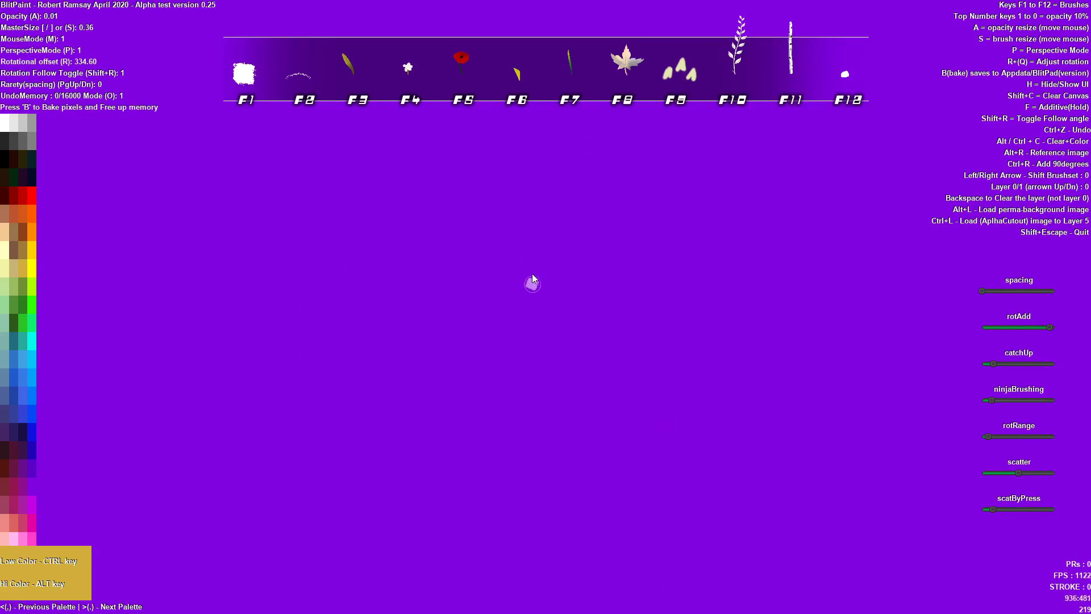